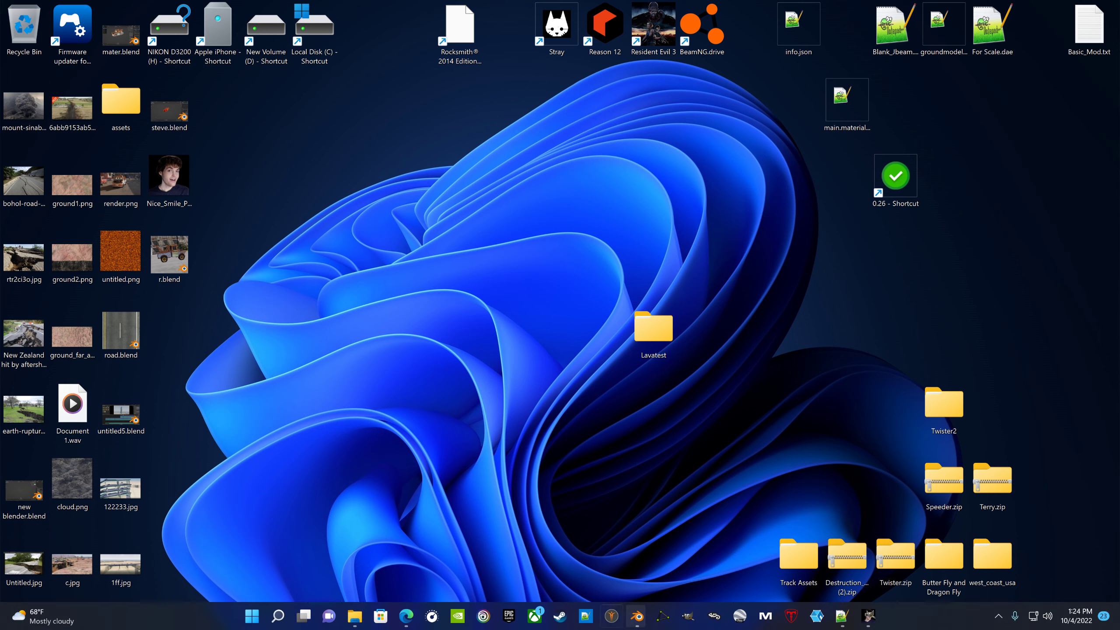
Switch to the Blender window containing the cube and rename its material to nice_smile_picture.
mouse_move(637, 616)
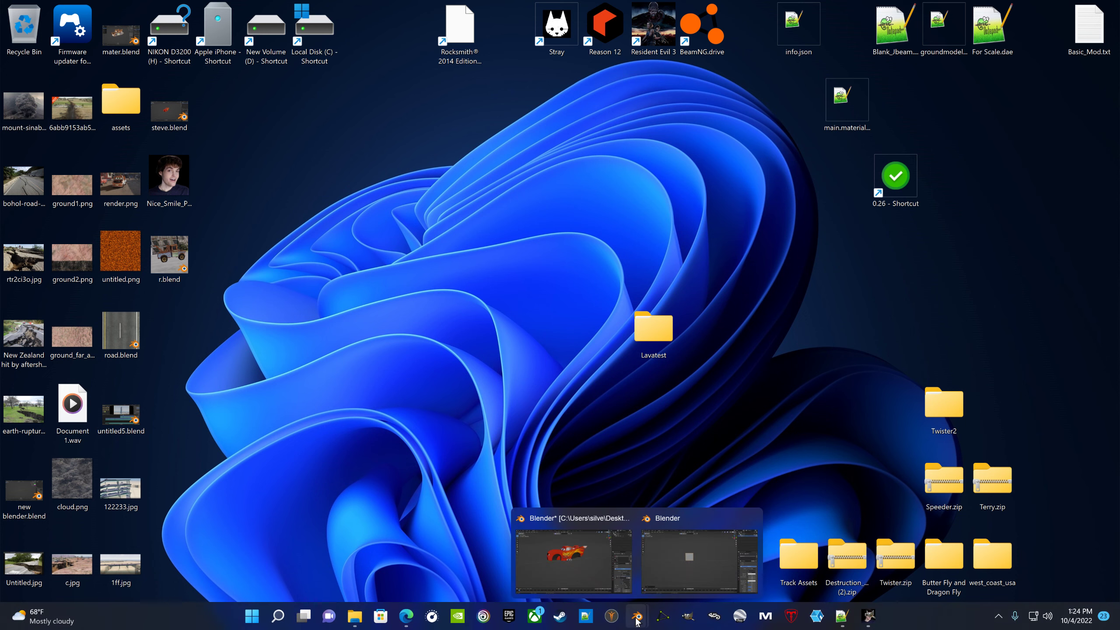
left_click(681, 517)
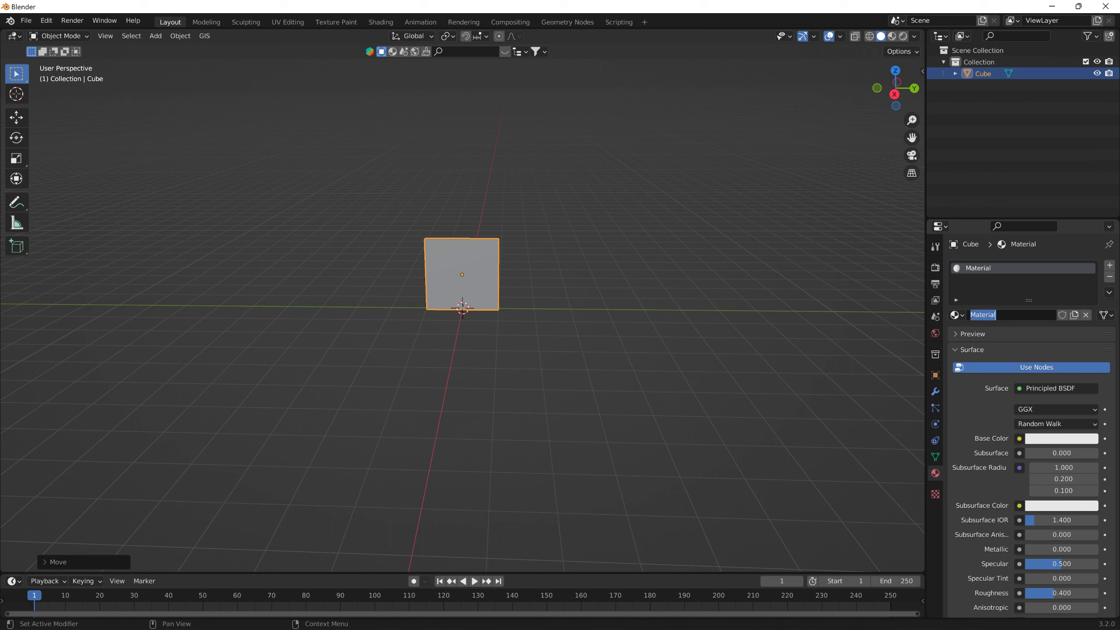
type("nice_smile")
type("_sm")
key("BackSpace")
key("BackSpace")
key("BackSpace")
type("picture")
key("Return")
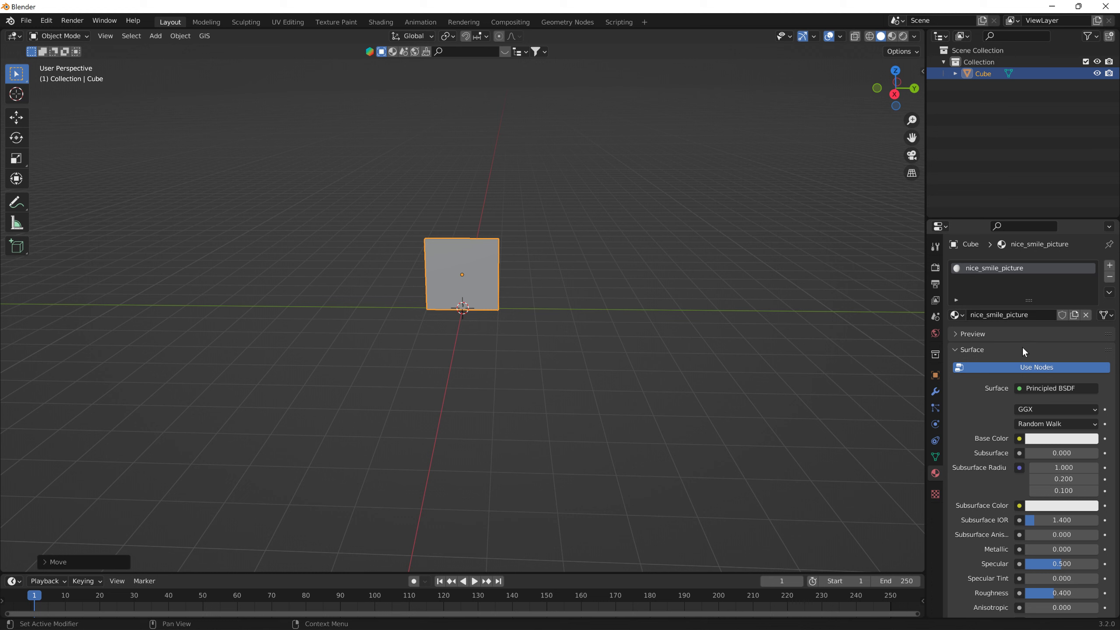
Use Nice_Smile_Picture.png from the Desktop as the material's Base Color image texture and display the viewport in Material Preview.
left_click(1020, 439)
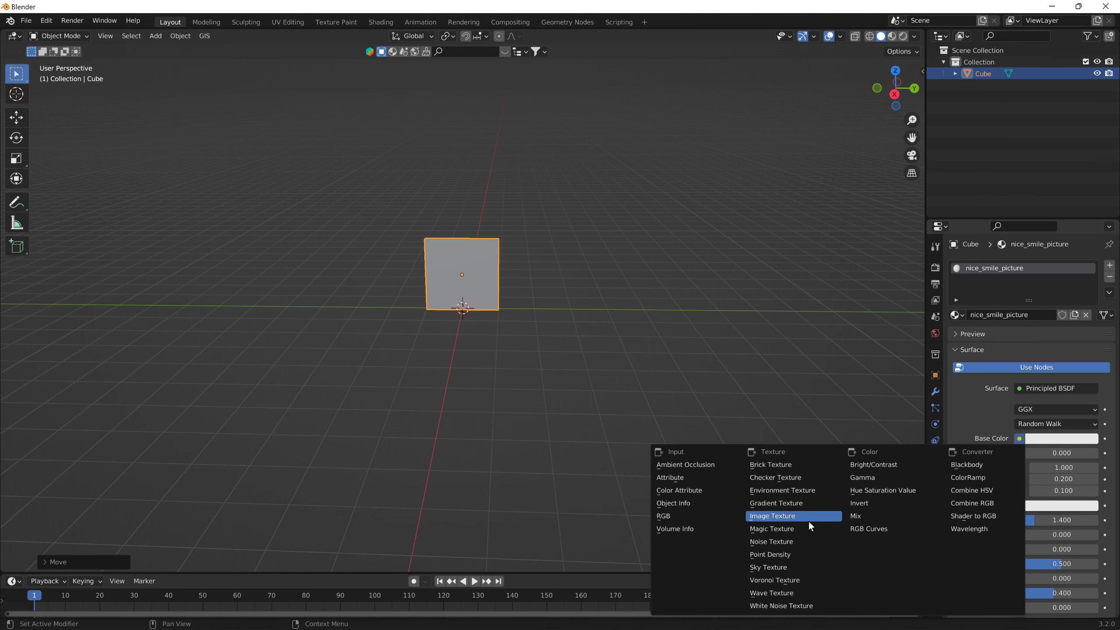
left_click(781, 517)
left_click(1081, 454)
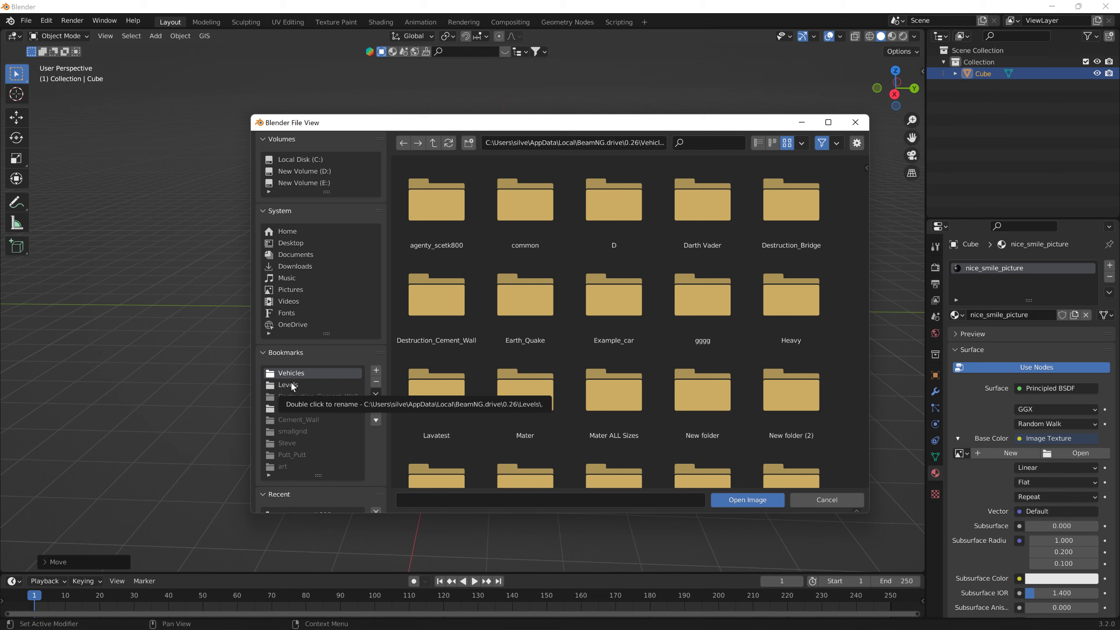
left_click(292, 247)
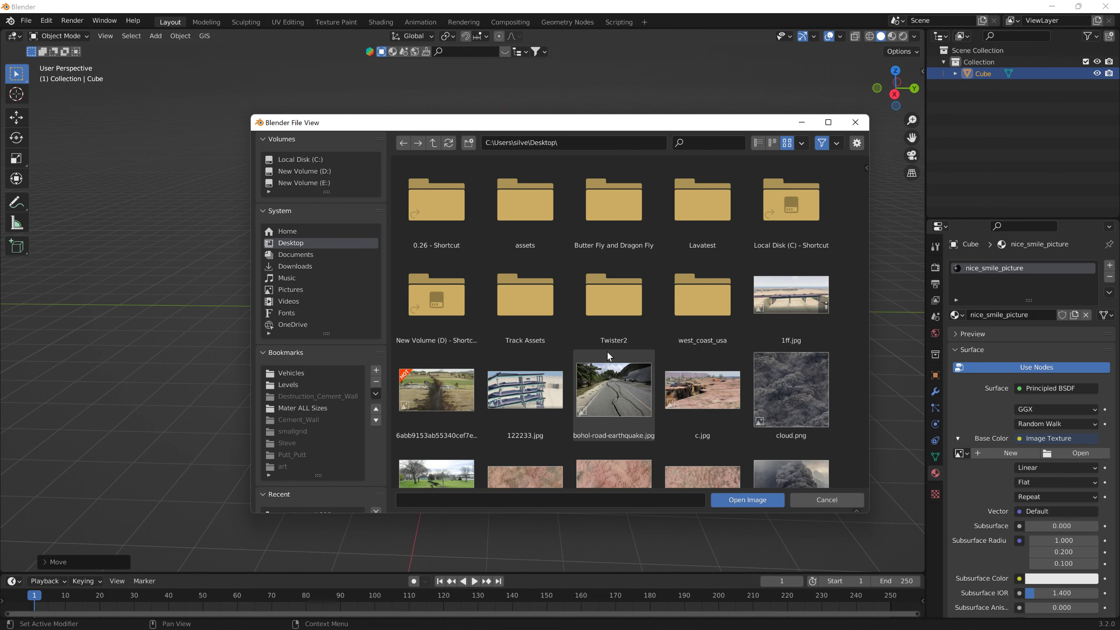
scroll(607, 353, "down", 5)
left_click(543, 419)
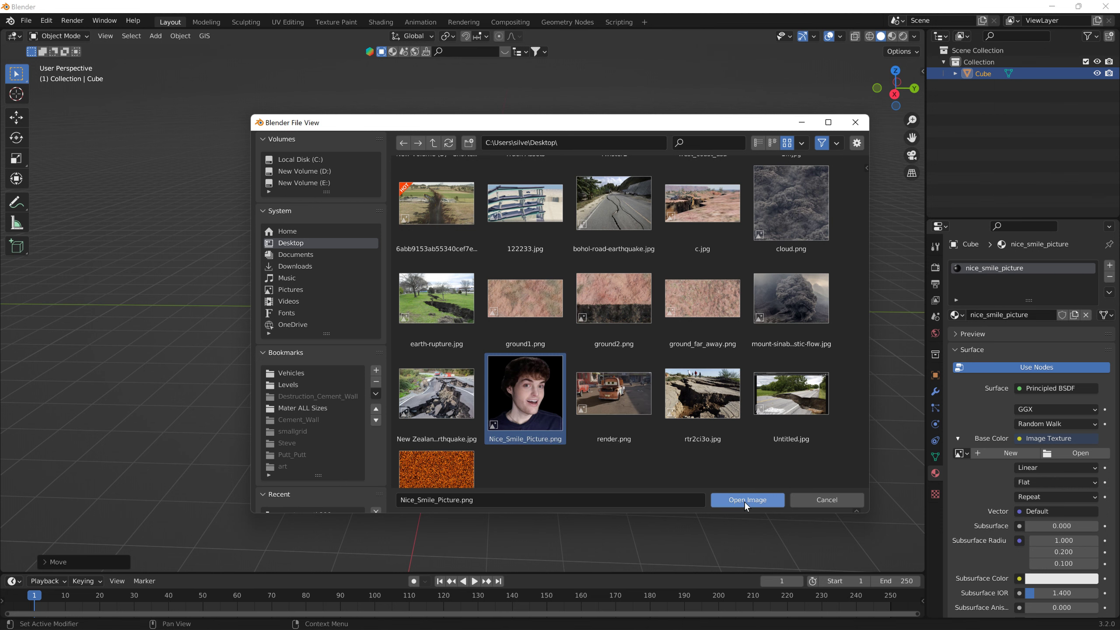
left_click(745, 501)
left_click(892, 36)
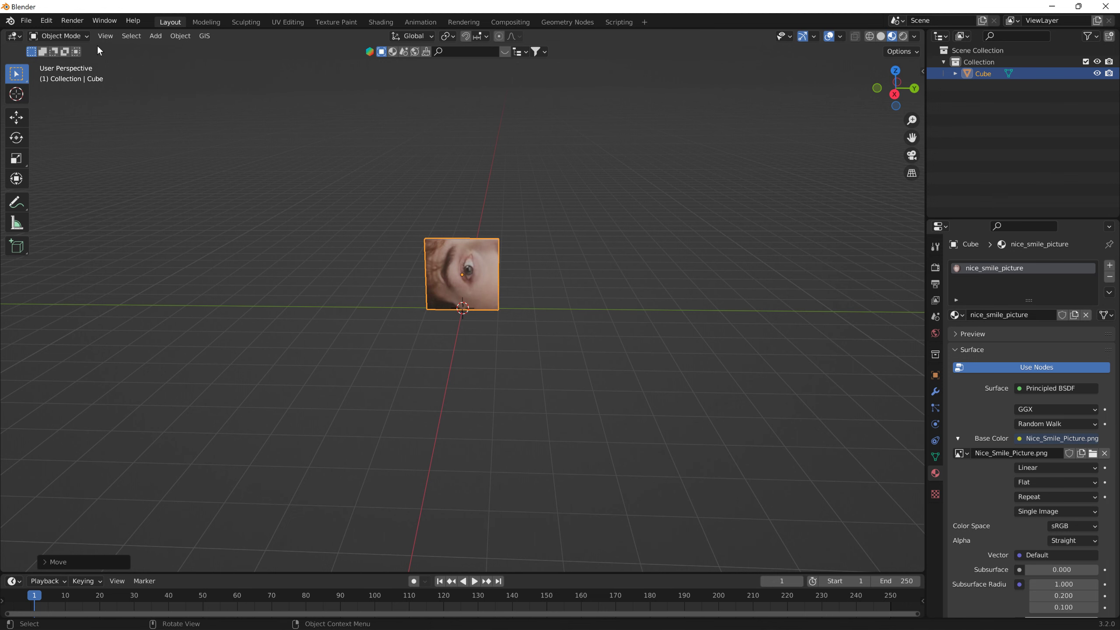
Import the For Scale.dae Collada model from the Desktop as a size reference.
left_click(19, 24)
mouse_move(56, 180)
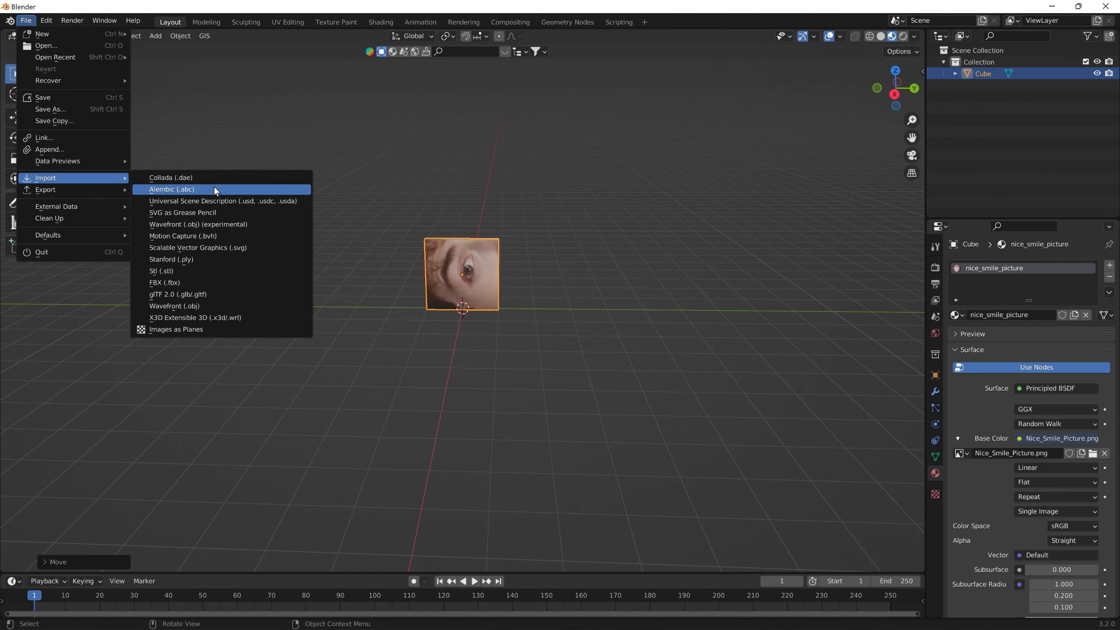
left_click(214, 179)
scroll(330, 454, "down", 3)
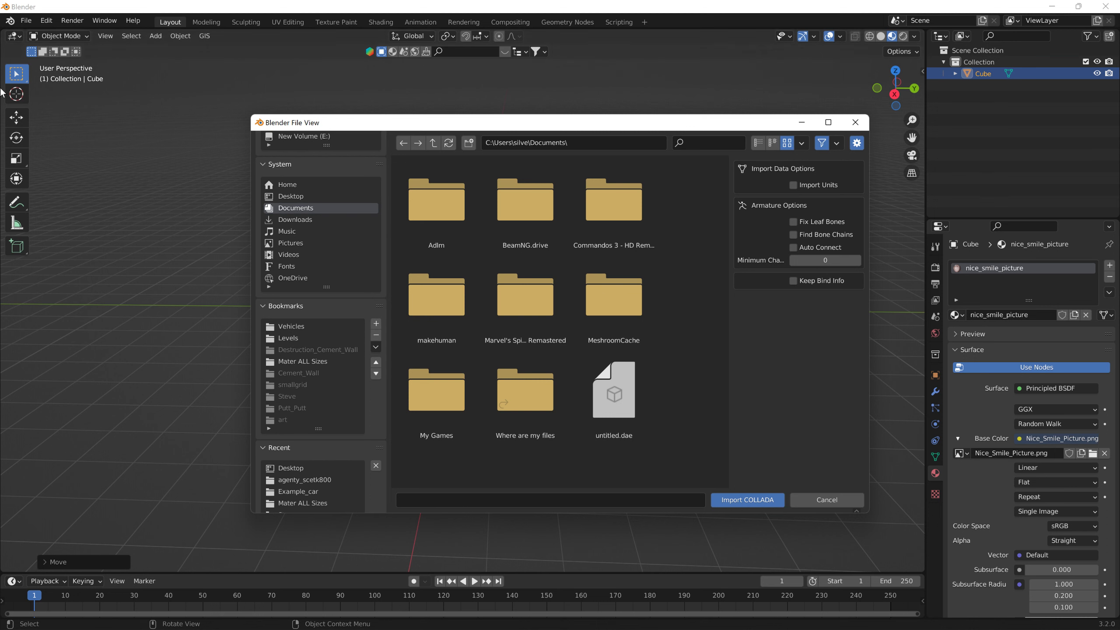
left_click(301, 468)
scroll(441, 461, "down", 3)
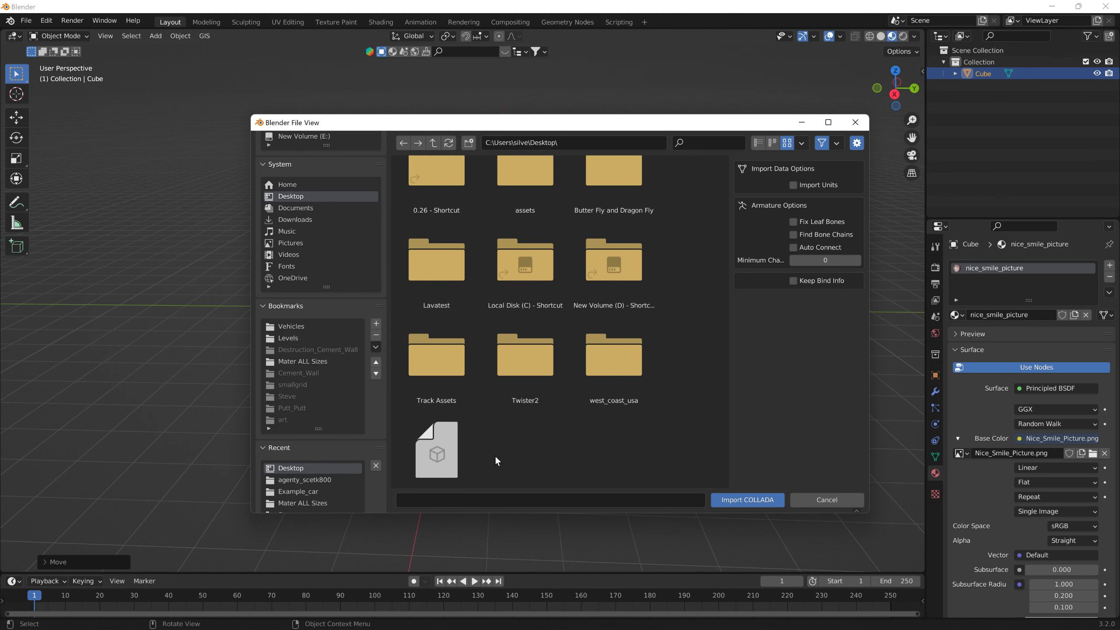
left_click(447, 457)
left_click(727, 500)
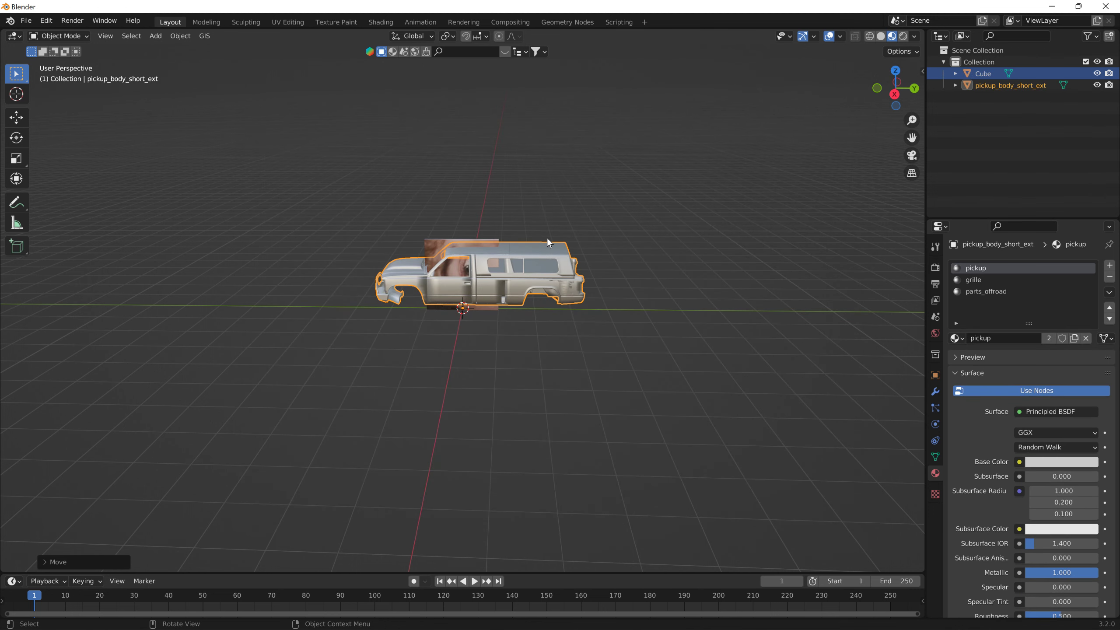
Scale up the picture panel against the pickup body and raise it along Z until its base rests at ground level.
left_click(430, 252)
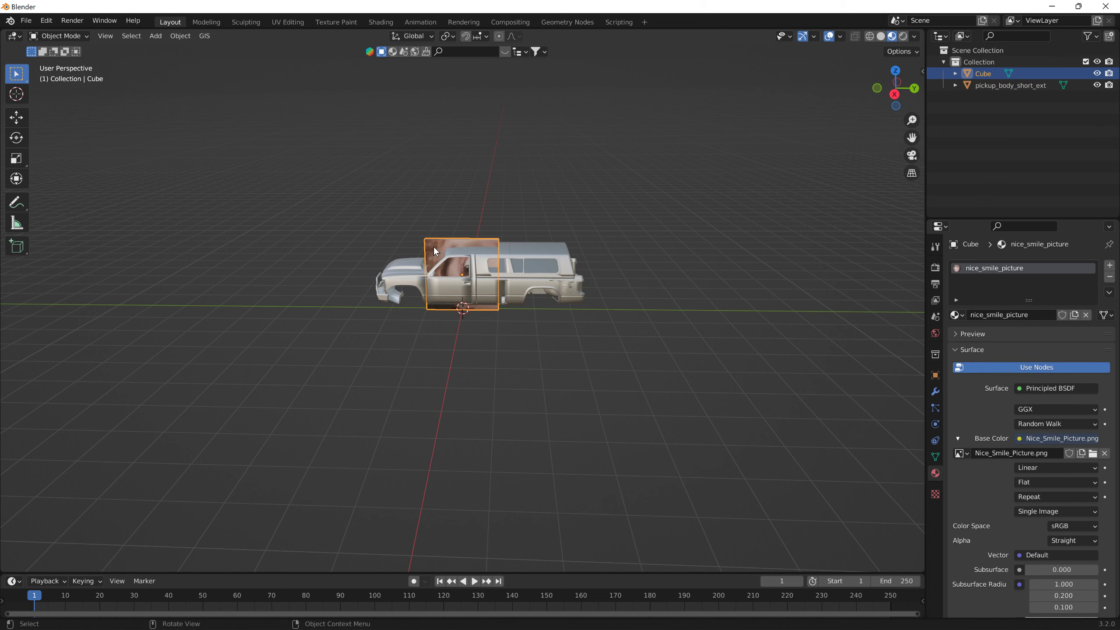
key("s")
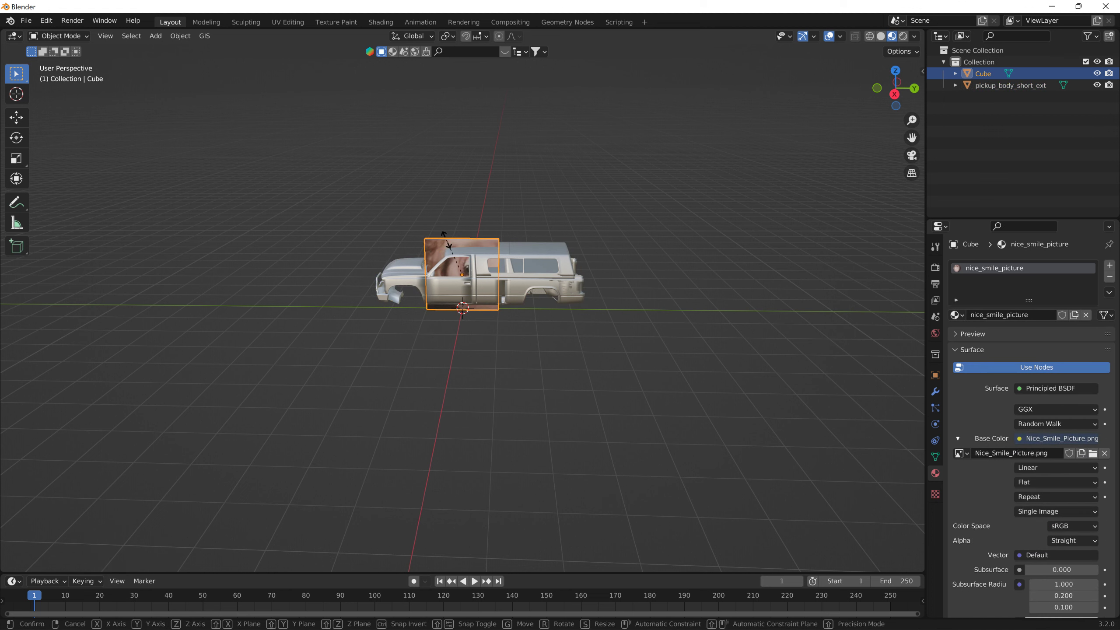
left_click(494, 224)
key("g")
key("z")
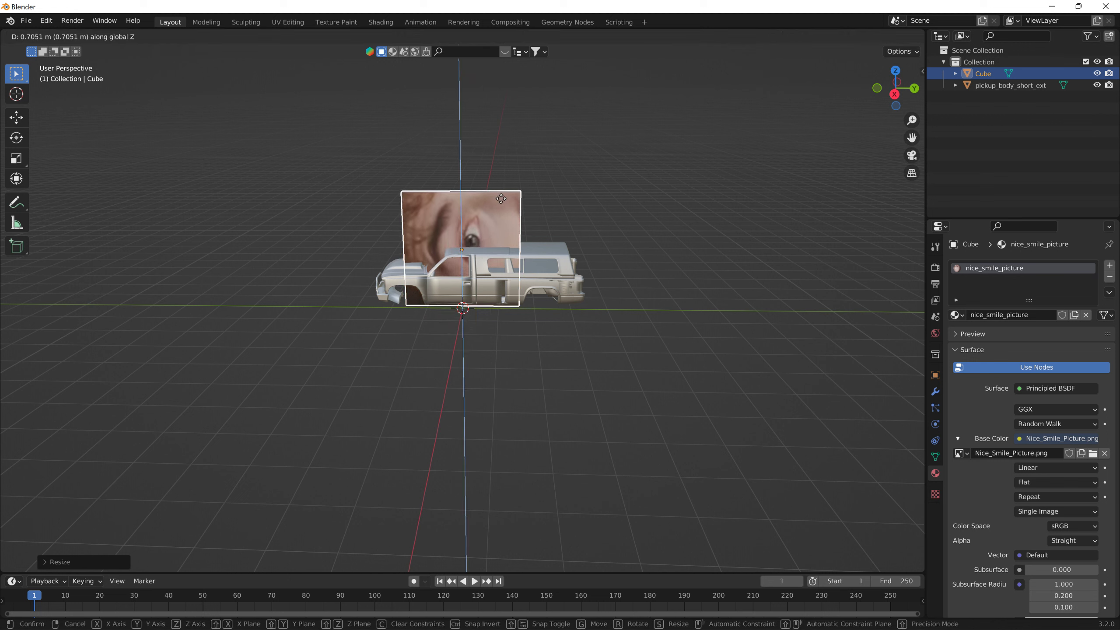
left_click(498, 209)
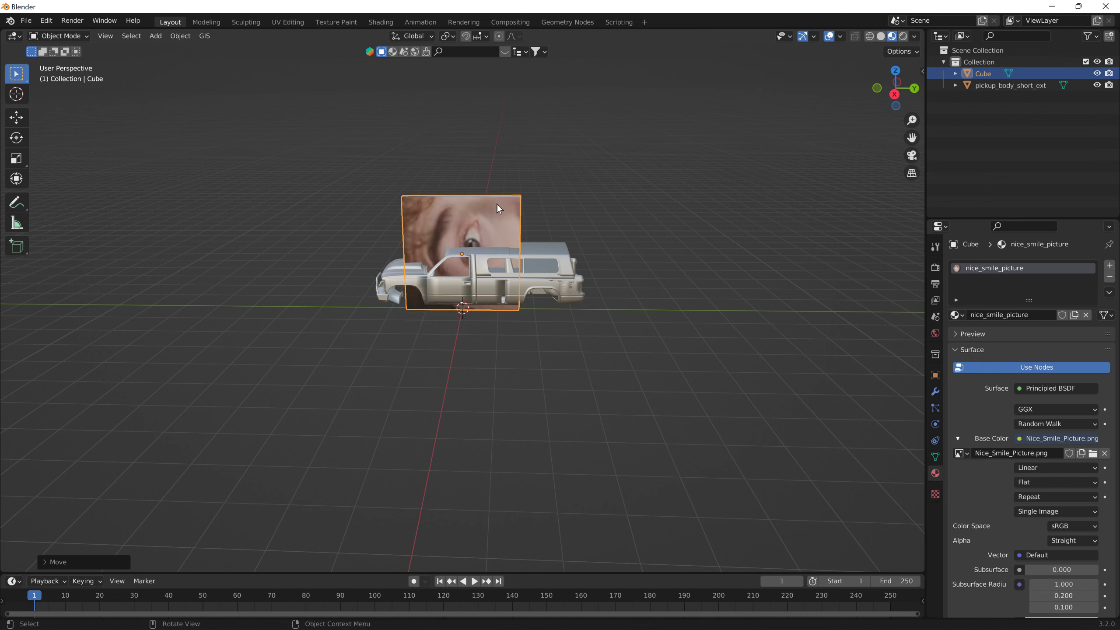
Apply all transforms to the picture panel.
left_click(178, 36)
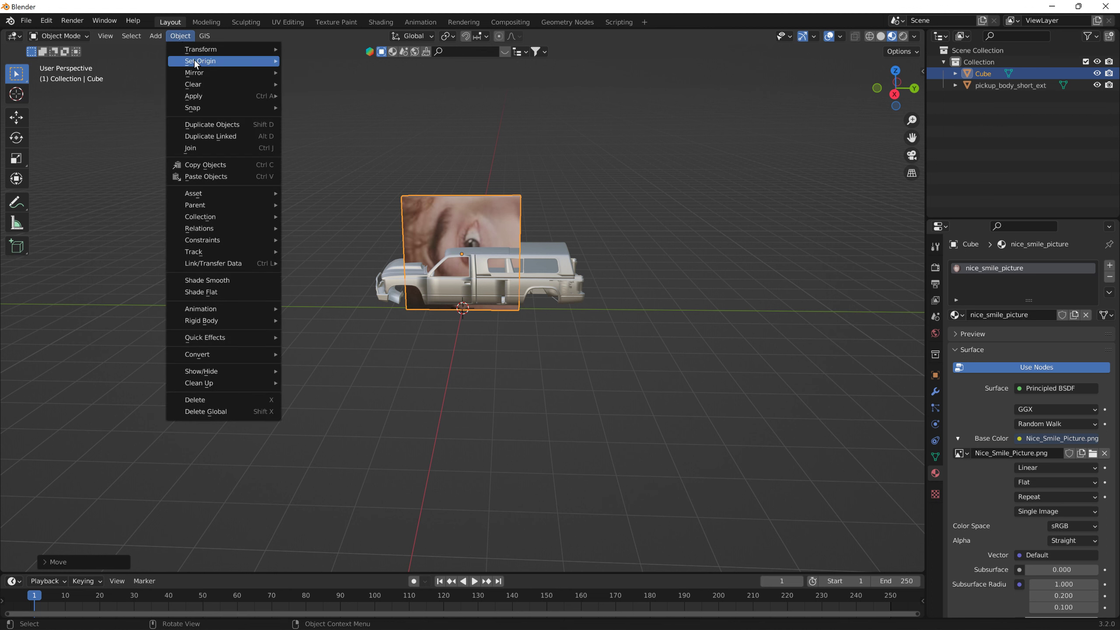
mouse_move(203, 97)
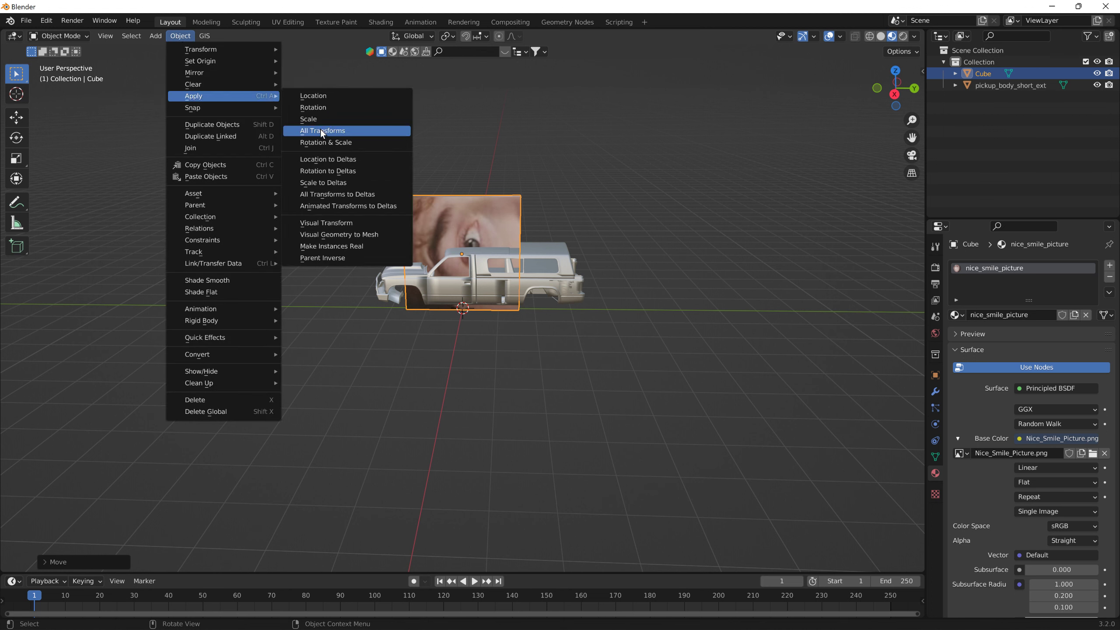
left_click(320, 129)
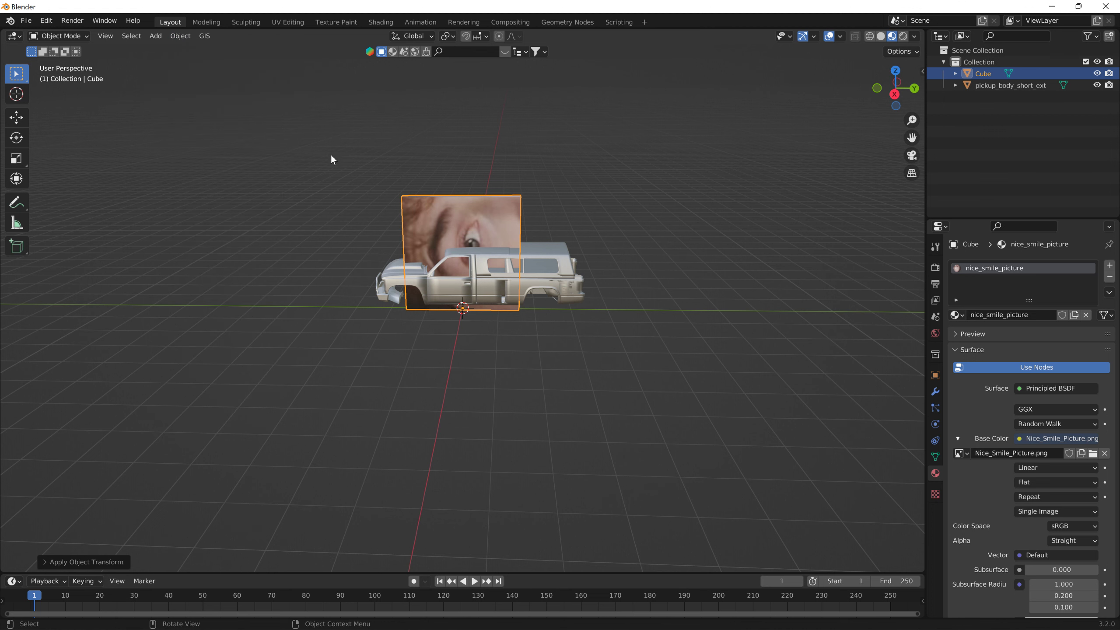
Open the UV Editing workspace and set its 3D view to Material Preview shading.
left_click(292, 23)
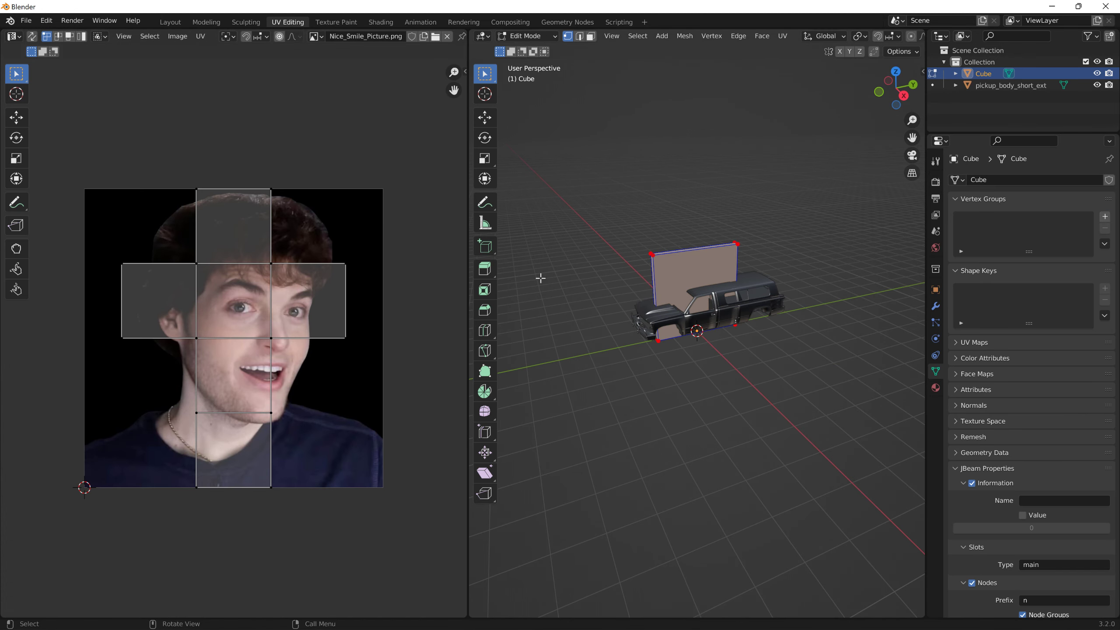
key("z")
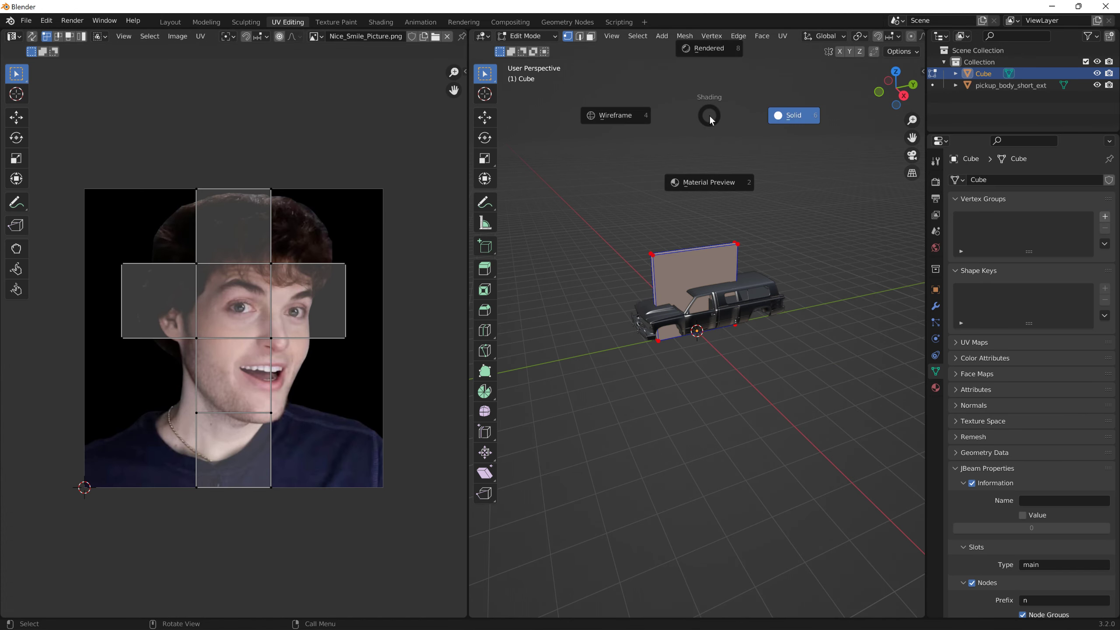
left_click(711, 186)
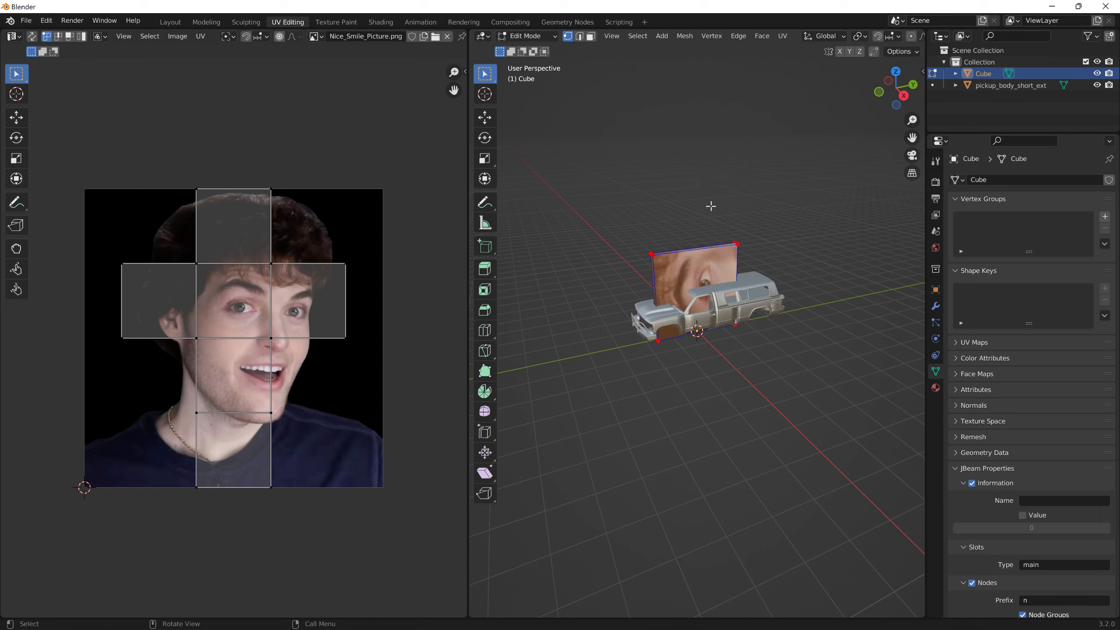
In face selection mode, unwrap the panel's large front face so it fills the whole picture.
left_click(592, 36)
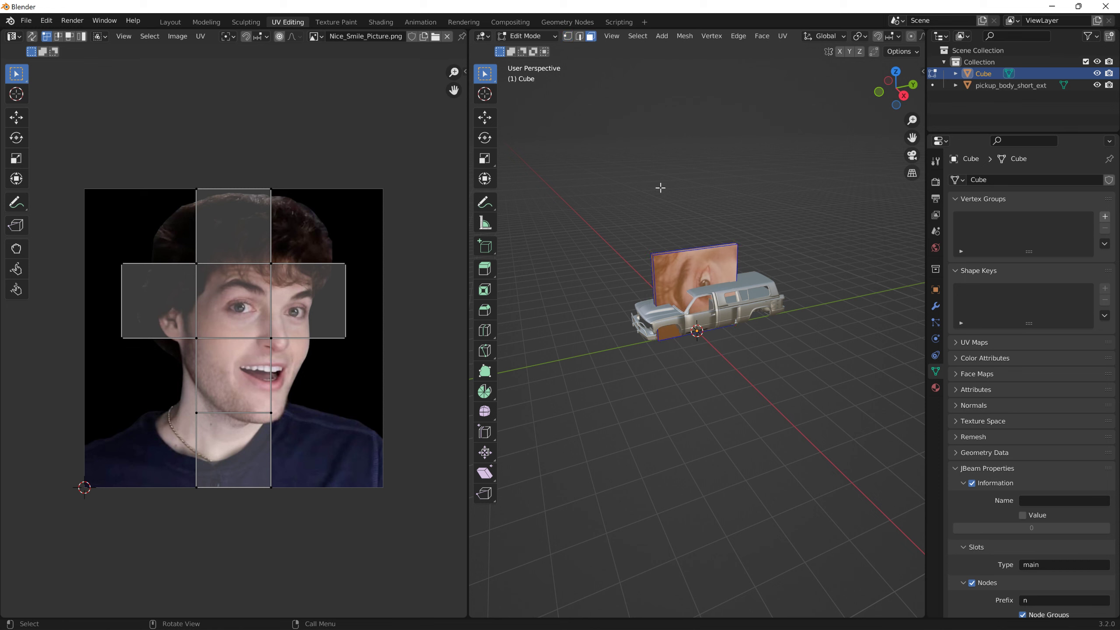
key("z")
left_click(661, 256)
left_click(679, 268)
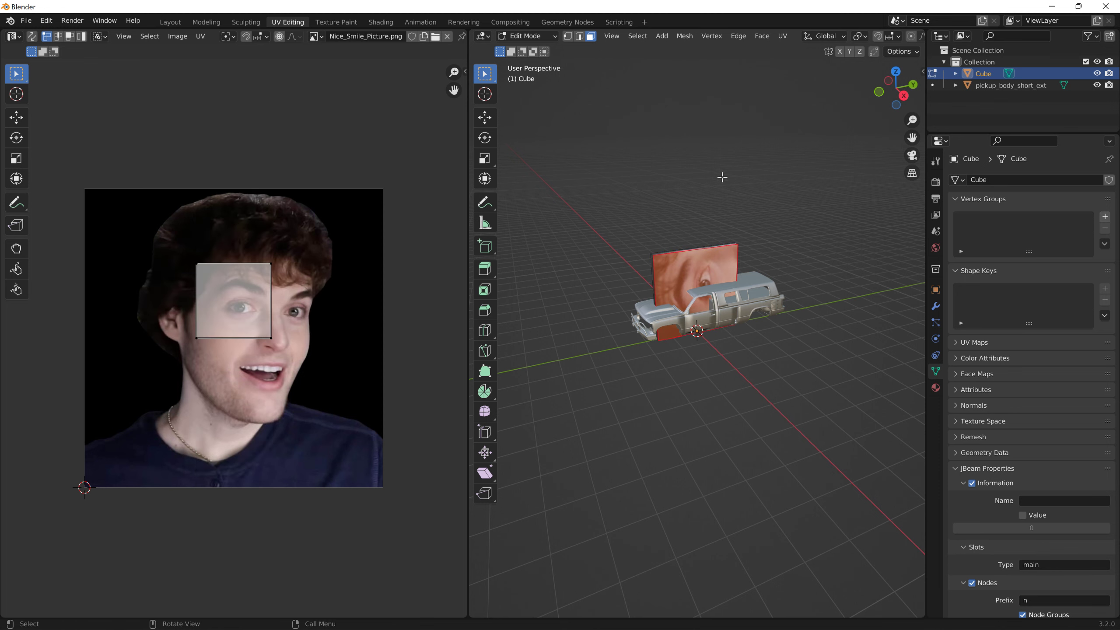
left_click(781, 39)
left_click(784, 48)
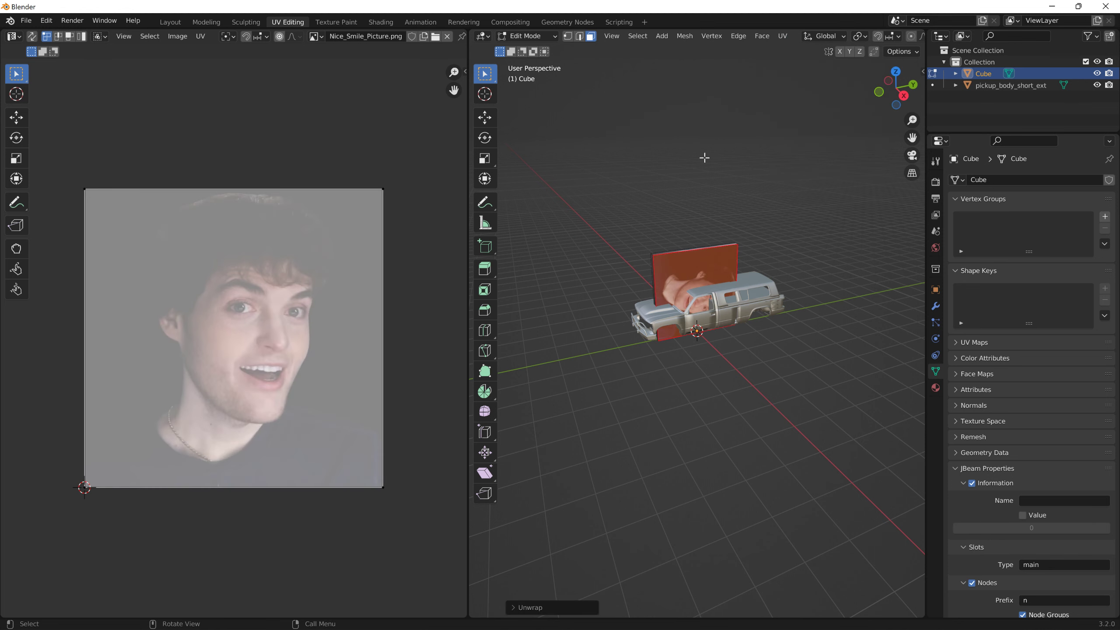
Rotate the front face's UVs by 90 degrees so the picture stands upright on the panel.
key("a")
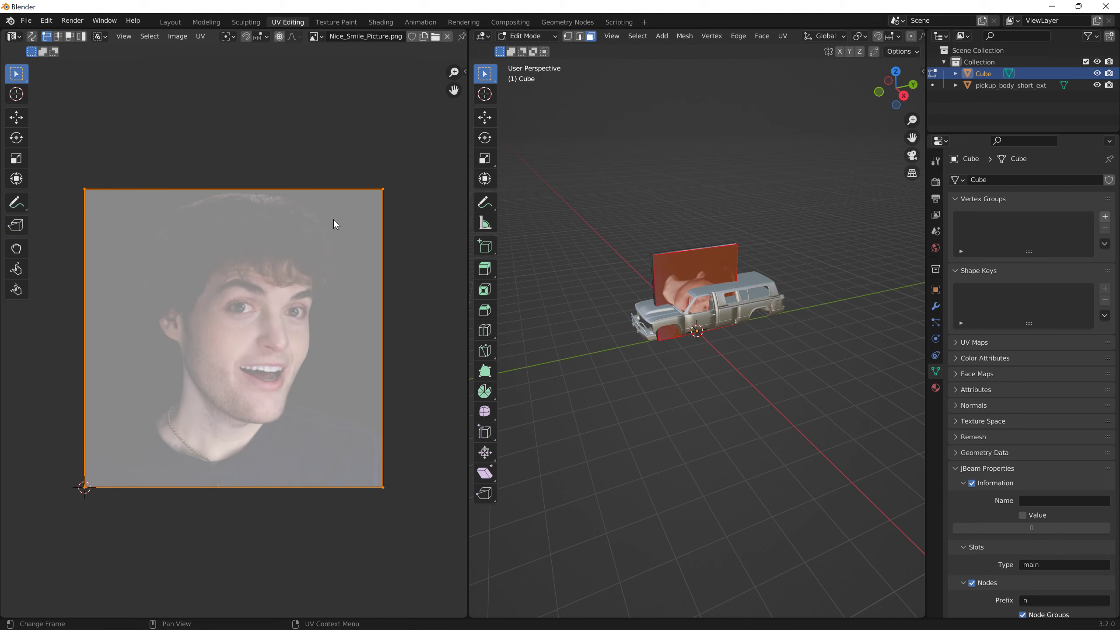
key("r")
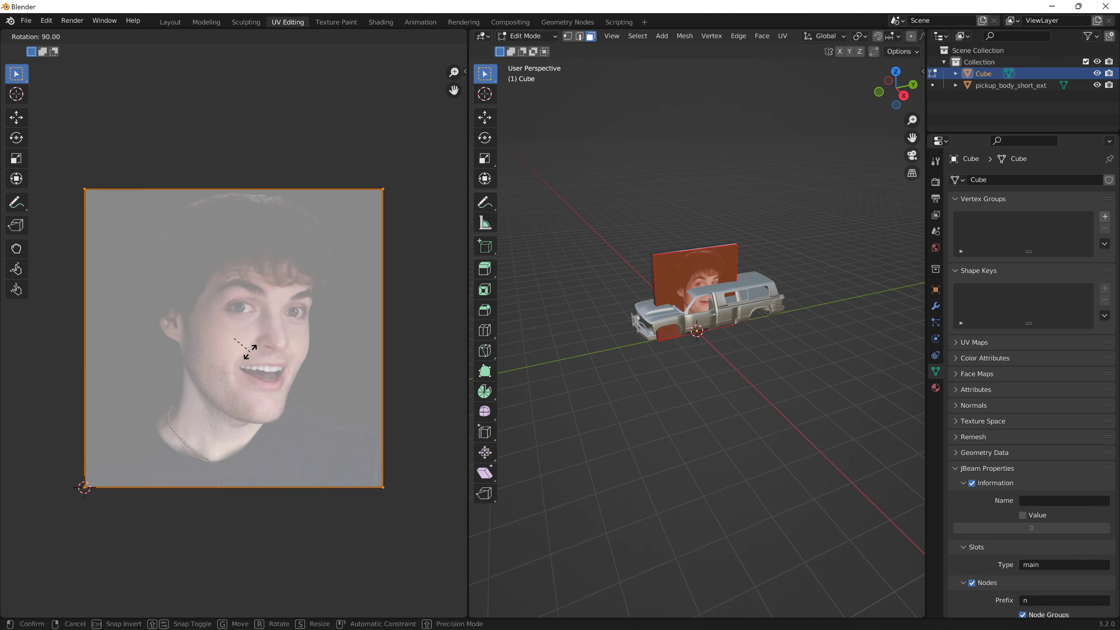
left_click(247, 351)
Unwrap the panel's large back face so it also shows the whole picture.
middle_click_drag(525, 250, 775, 248)
left_click(719, 281)
left_click(783, 35)
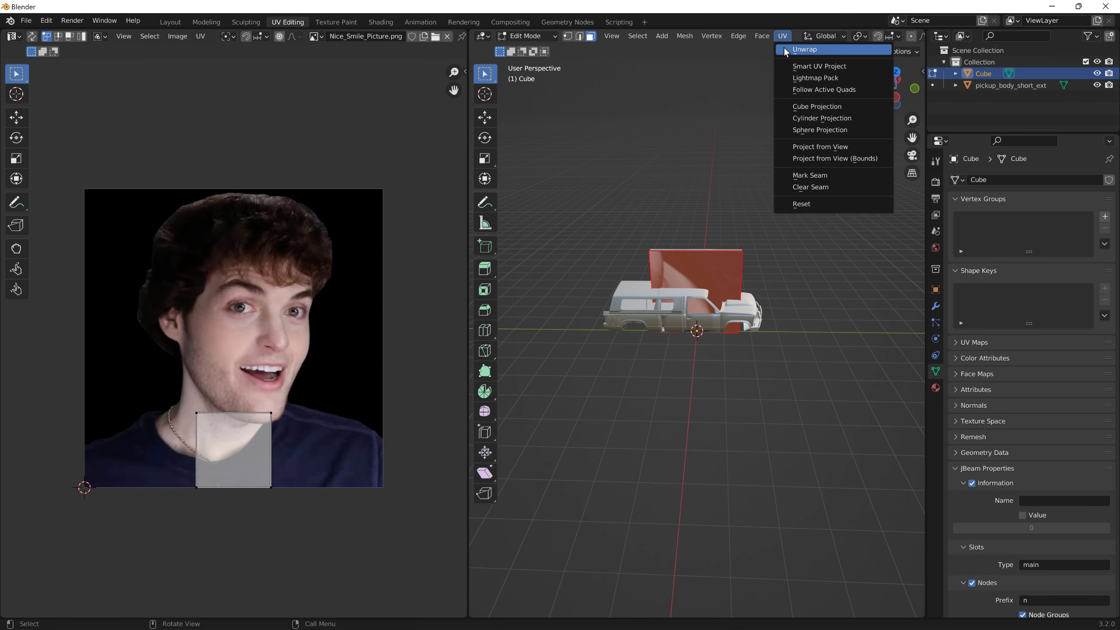
left_click(784, 48)
Shrink the UVs of the panel's thin top face and move them onto the picture's black background beside the face.
middle_click_drag(729, 209, 587, 250)
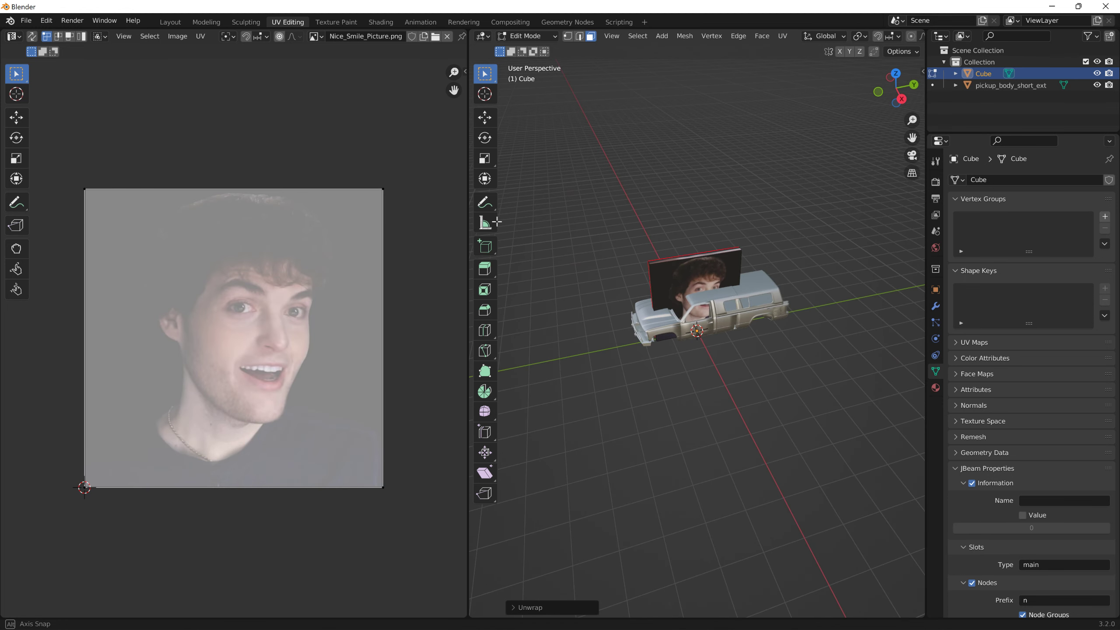
left_click(676, 258)
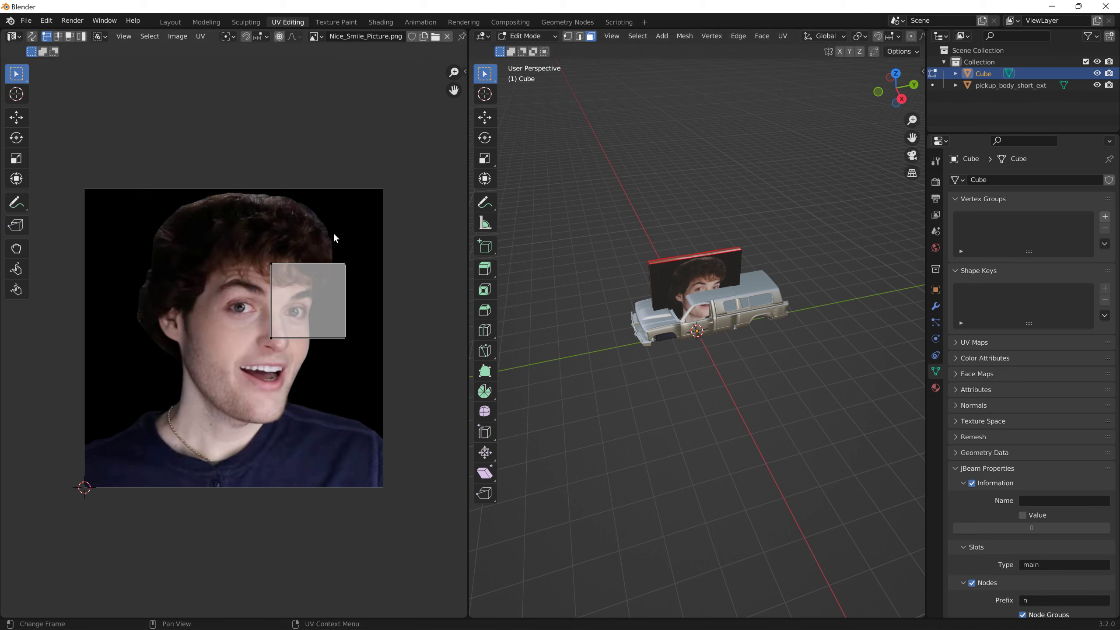
key("a")
key("s")
left_click(283, 290)
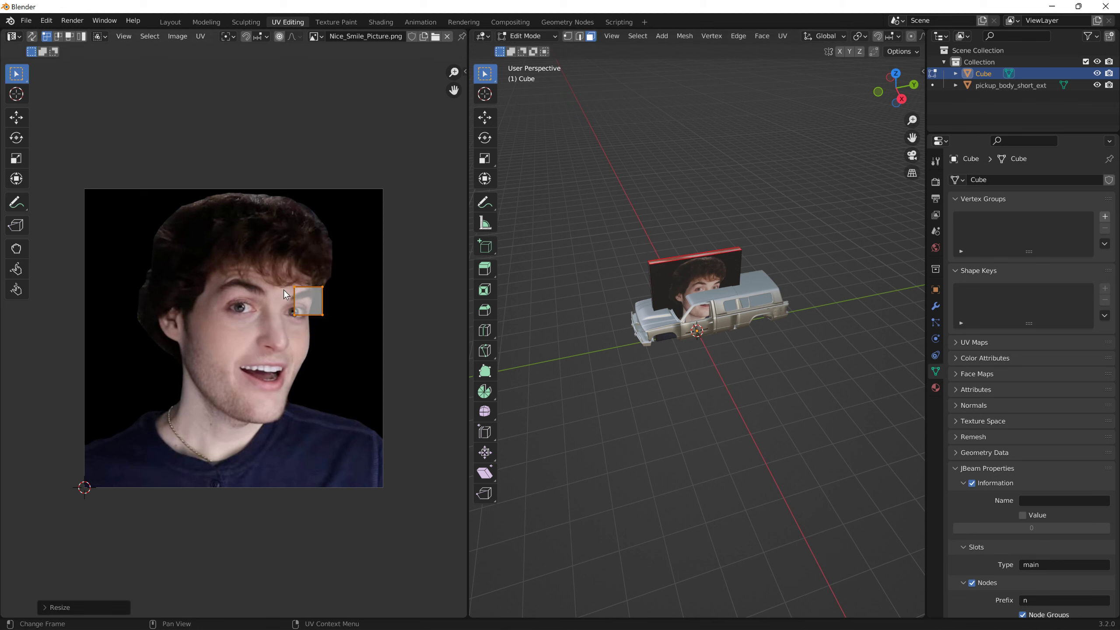
key("g")
left_click(319, 311)
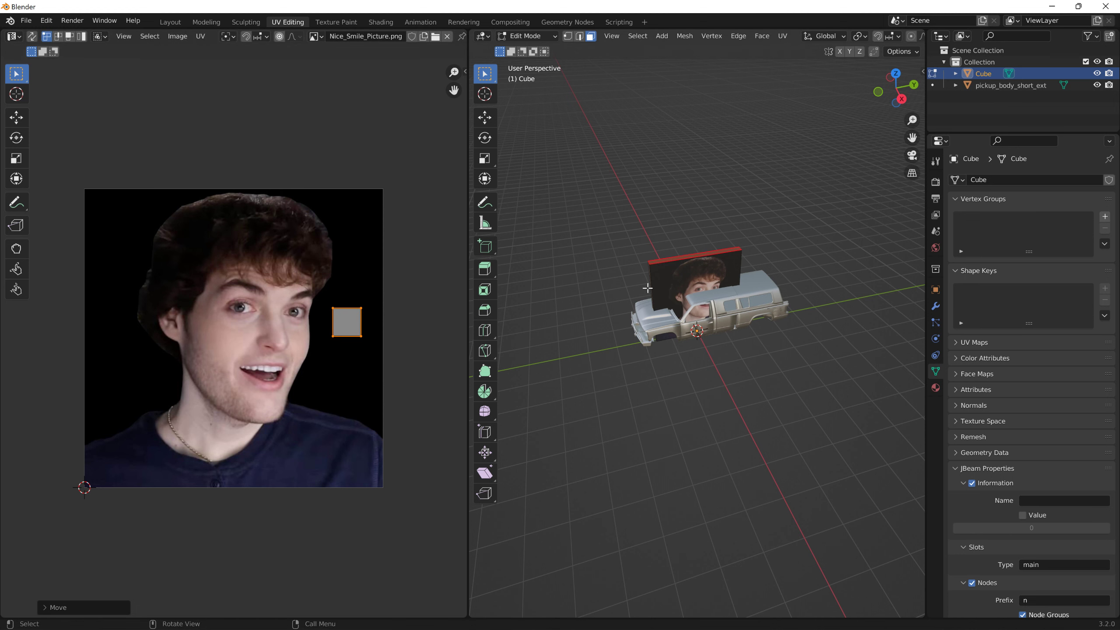
Shrink the UVs of the panel's thin side face toward the pickup's front and move them onto the picture's black background beside the face.
middle_click_drag(644, 289, 666, 278)
left_click(666, 279)
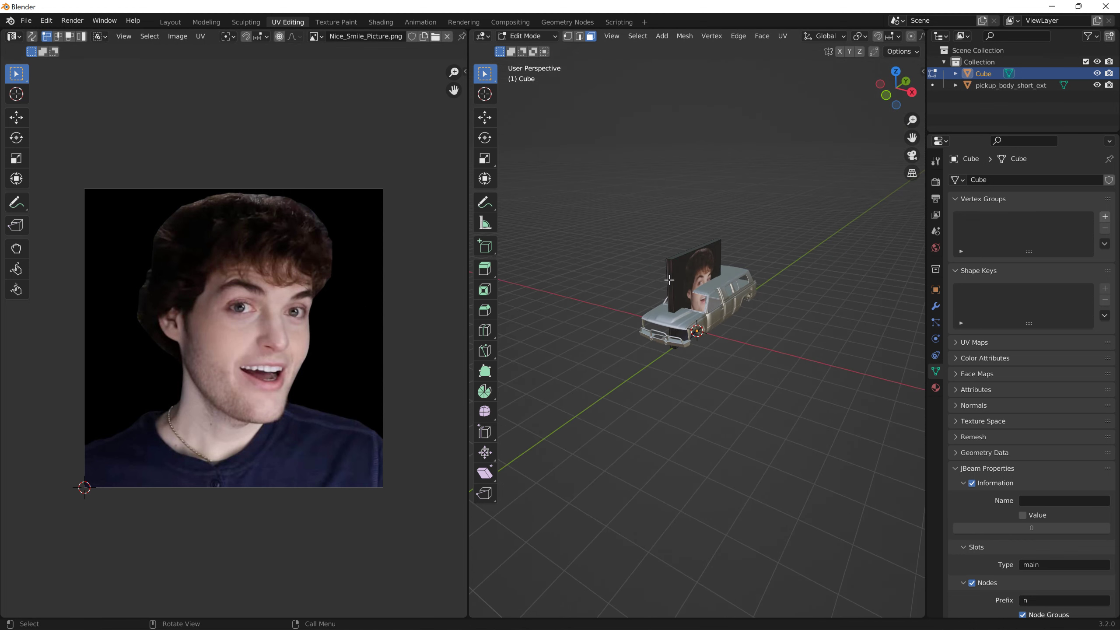
left_click(670, 279)
left_click_drag(175, 154, 320, 310)
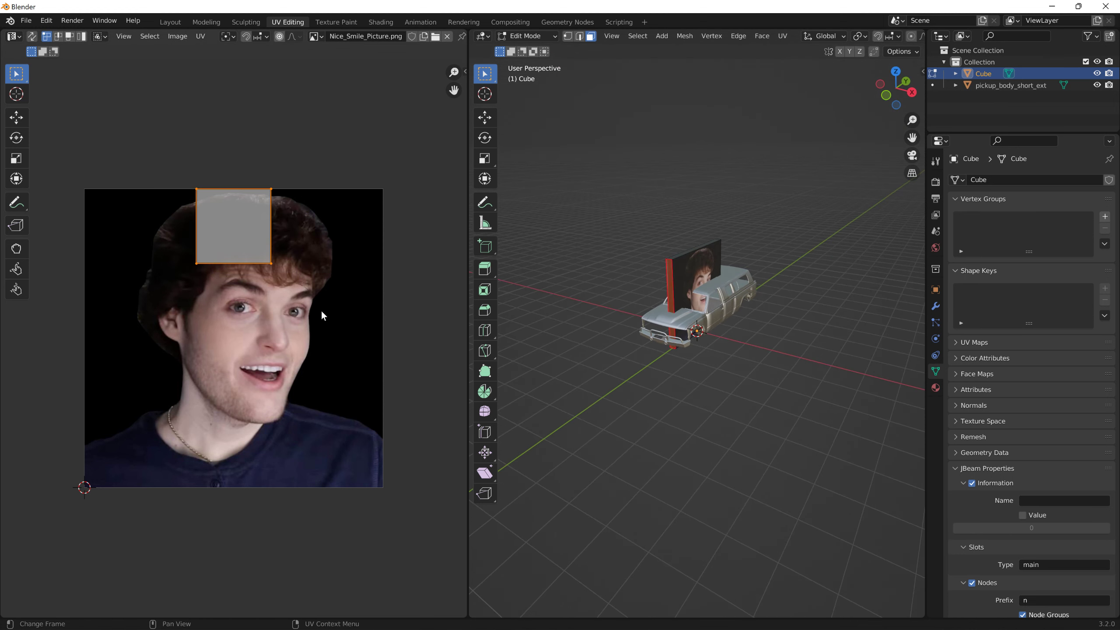
key("g")
key("s")
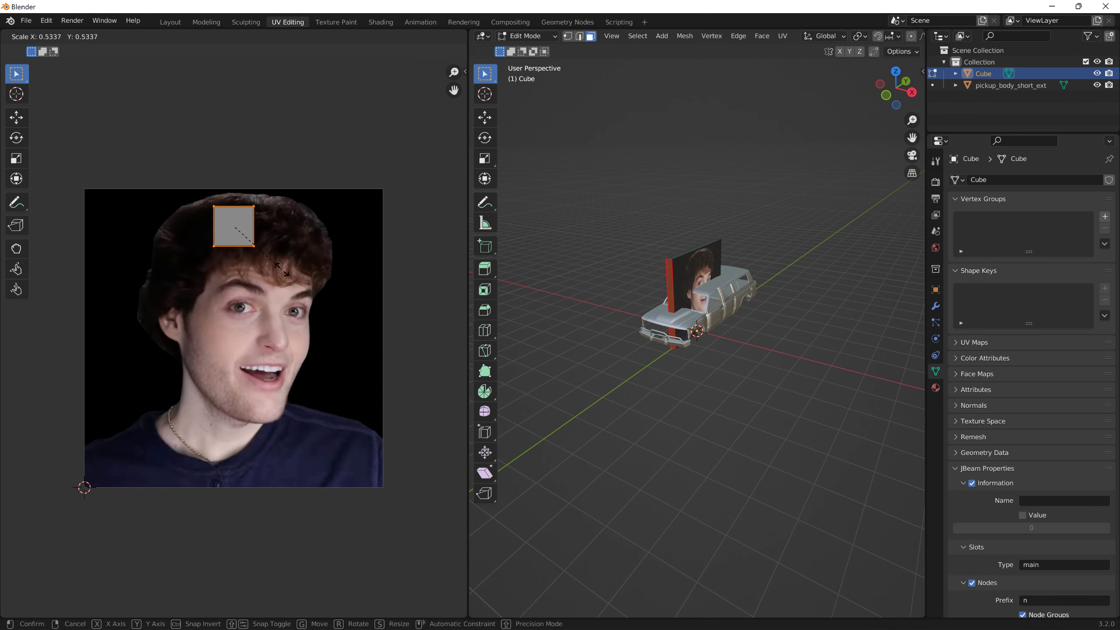
left_click(273, 264)
key("g")
left_click(377, 360)
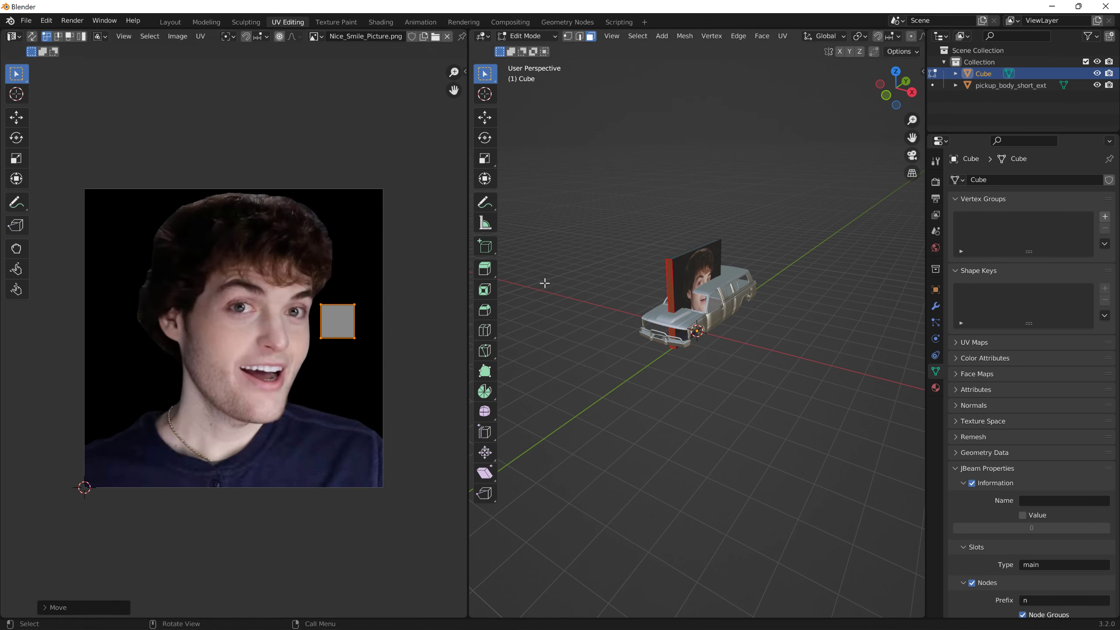
Shrink the UVs of the opposite thin side face, toward the pickup's rear, and place them on the picture's black background.
middle_click_drag(543, 287, 713, 278)
key("ctrl+z")
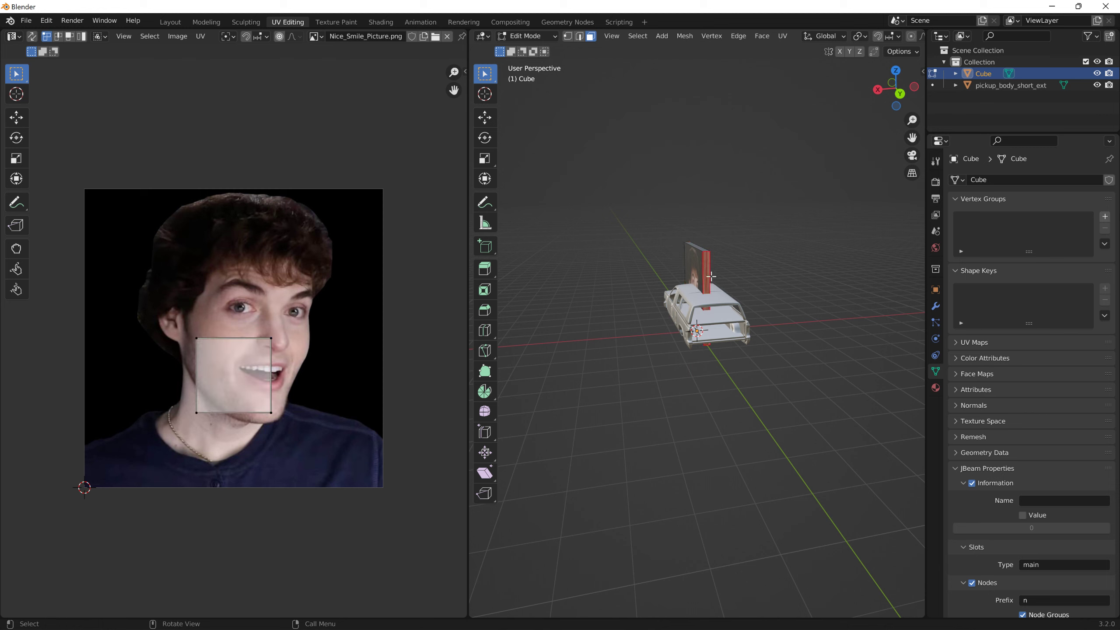
key("s")
right_click(335, 422)
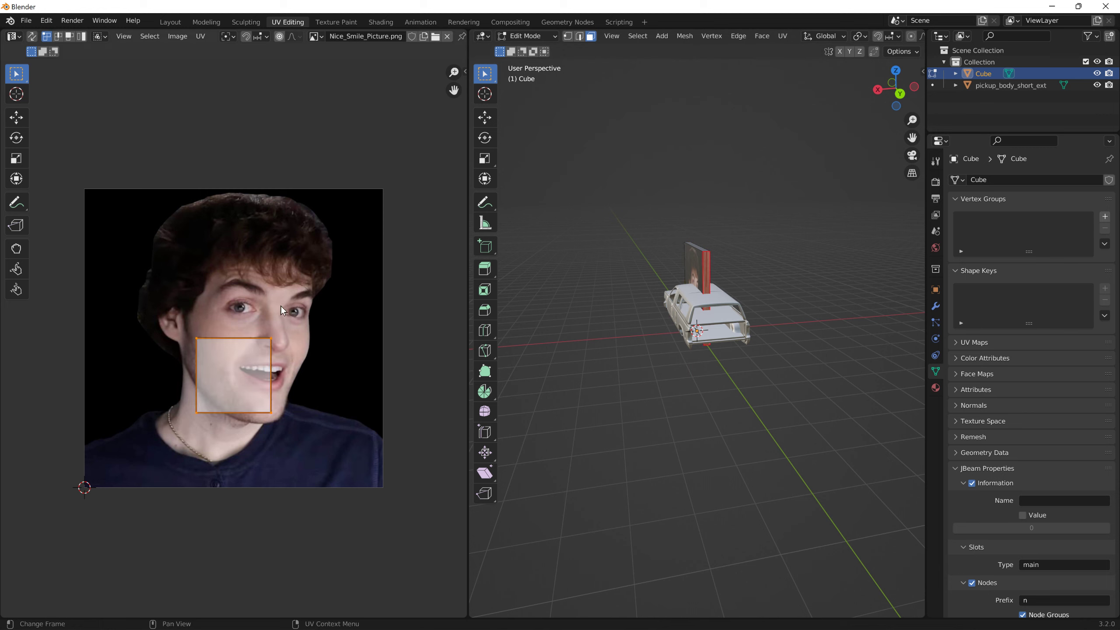
key("s")
left_click(208, 347)
key("g")
left_click(337, 323)
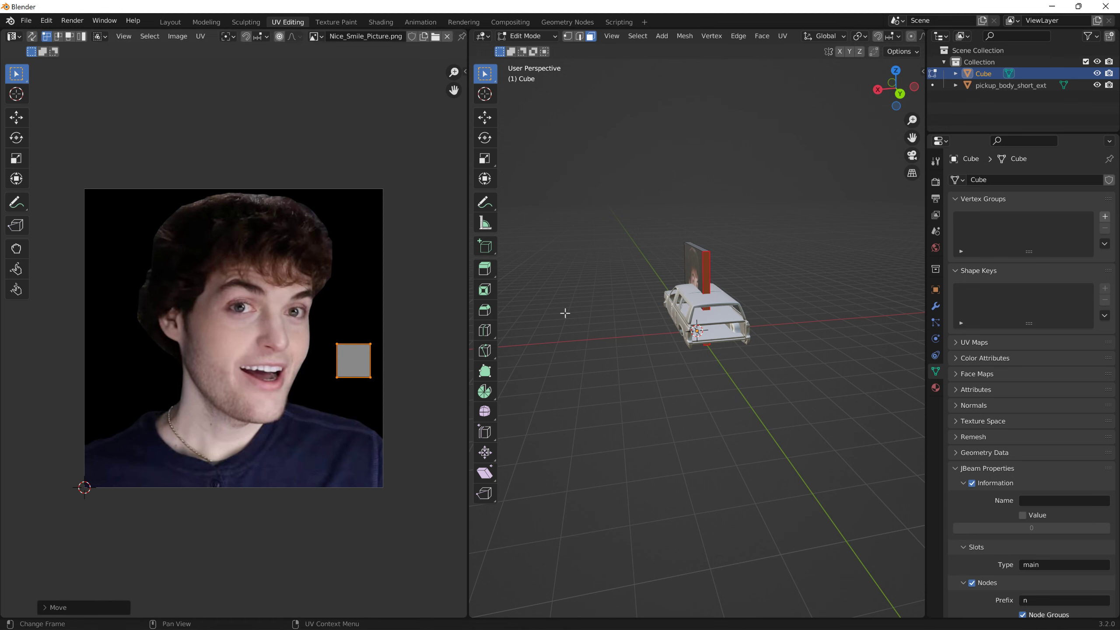
Shrink the UVs of the panel's thin bottom face, move them onto the picture's black background, and clear the selection.
middle_click_drag(567, 312, 705, 318)
key("a")
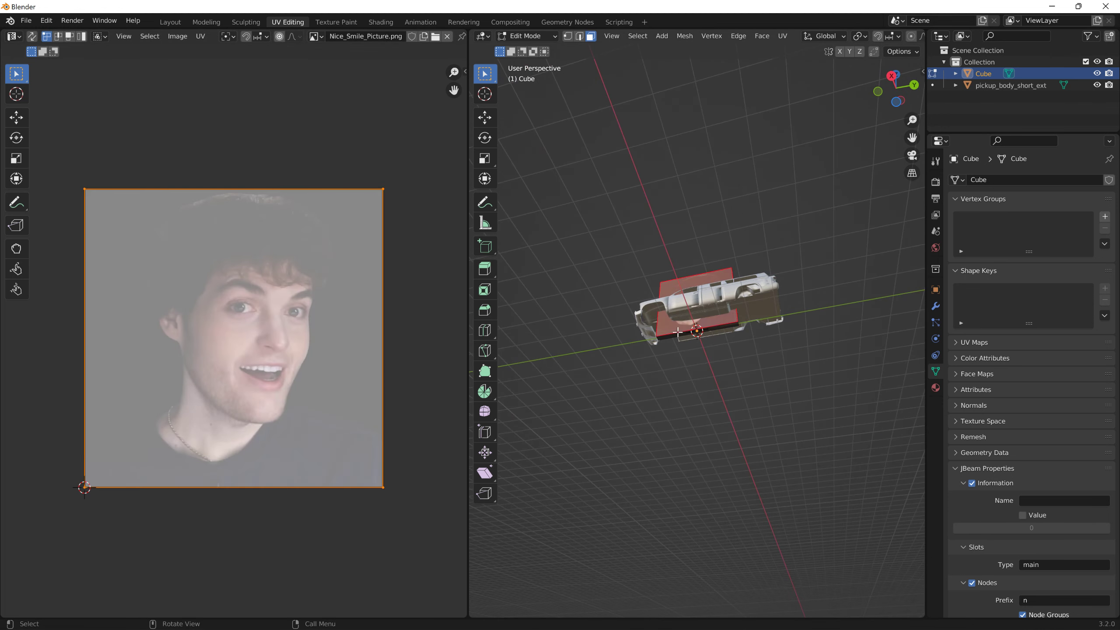
key("alt+a")
left_click(677, 337)
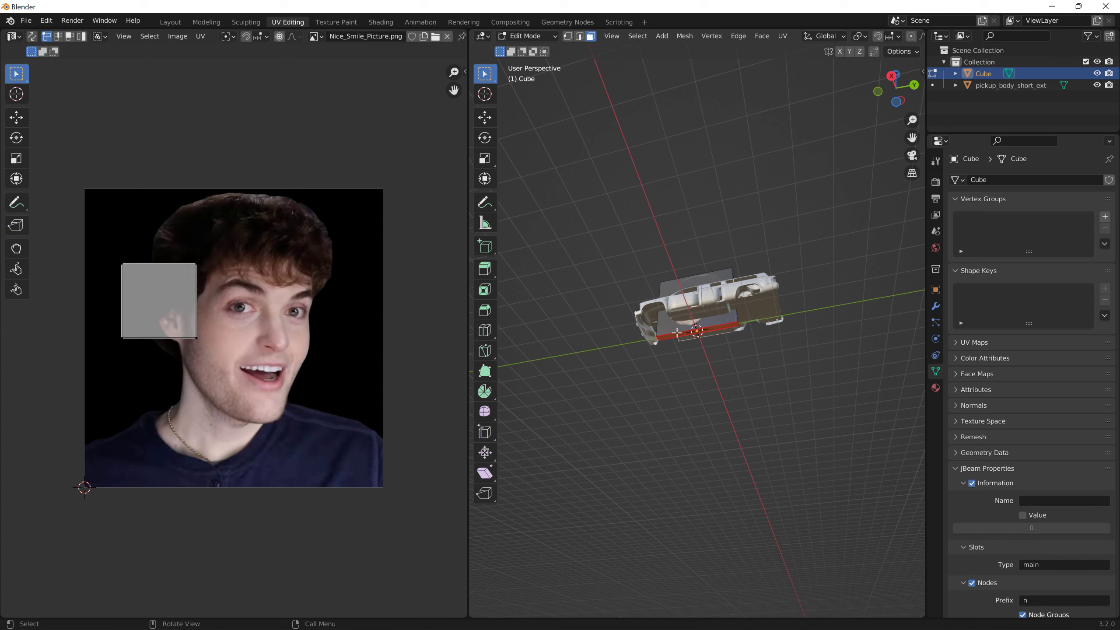
left_click_drag(42, 251, 235, 379)
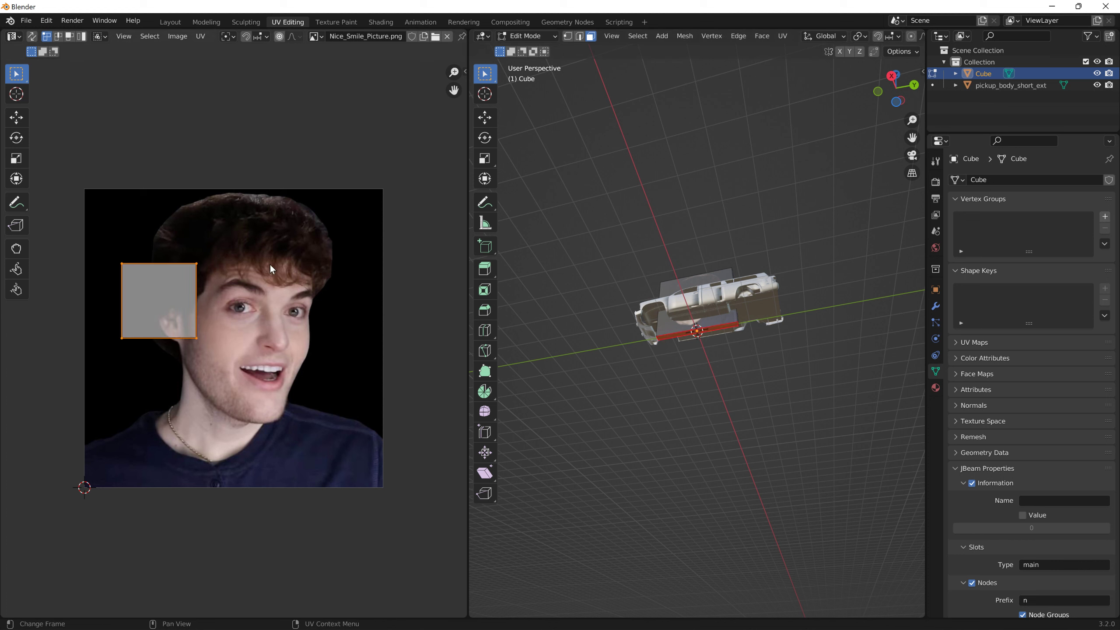
key("s")
left_click(188, 283)
key("g")
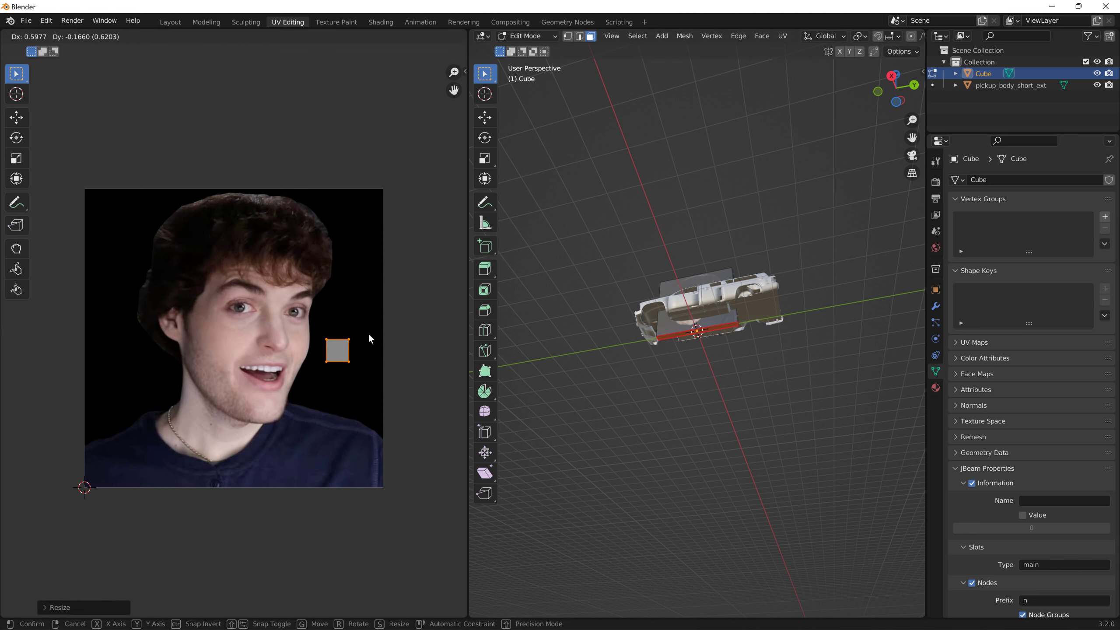
left_click(370, 336)
middle_click_drag(588, 239, 680, 305)
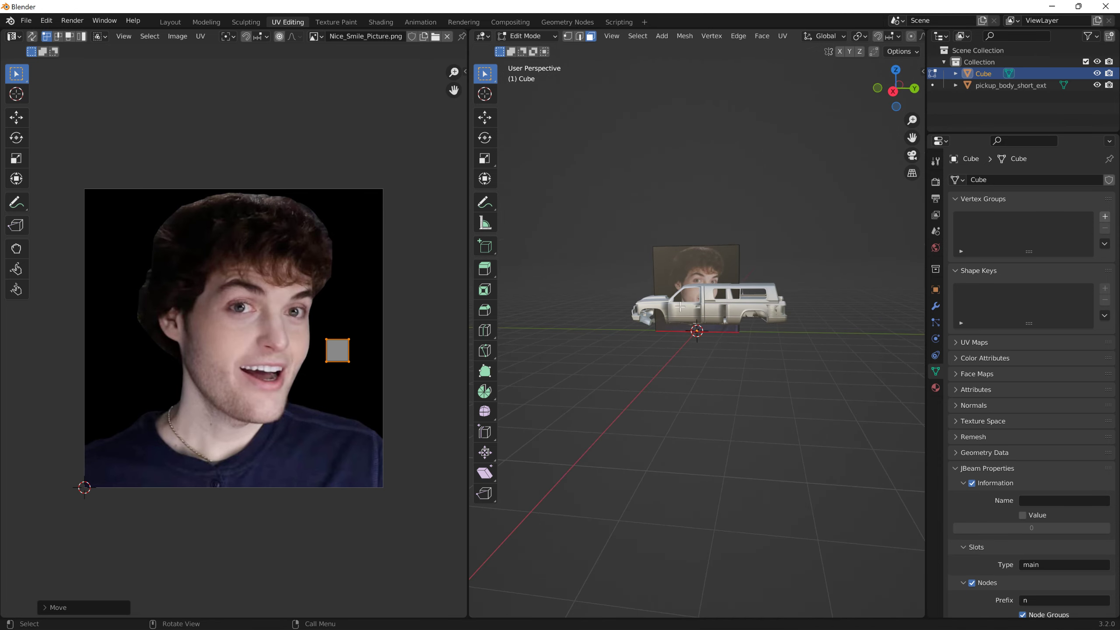
left_click(764, 306)
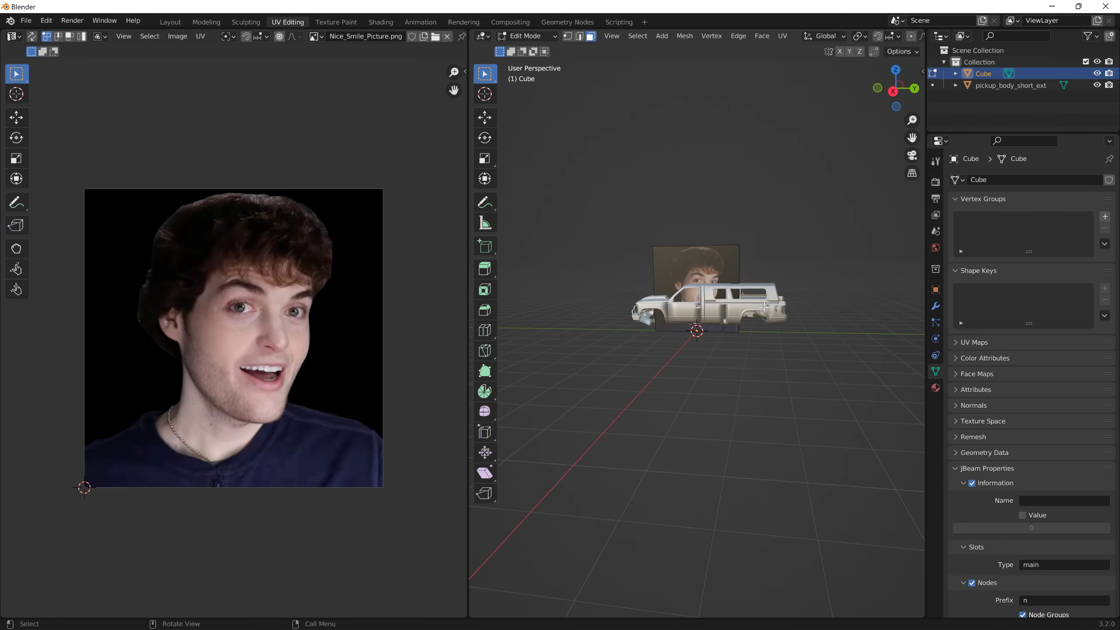
Return to the Layout workspace and delete the reference pickup body so only the picture panel is left.
left_click(171, 22)
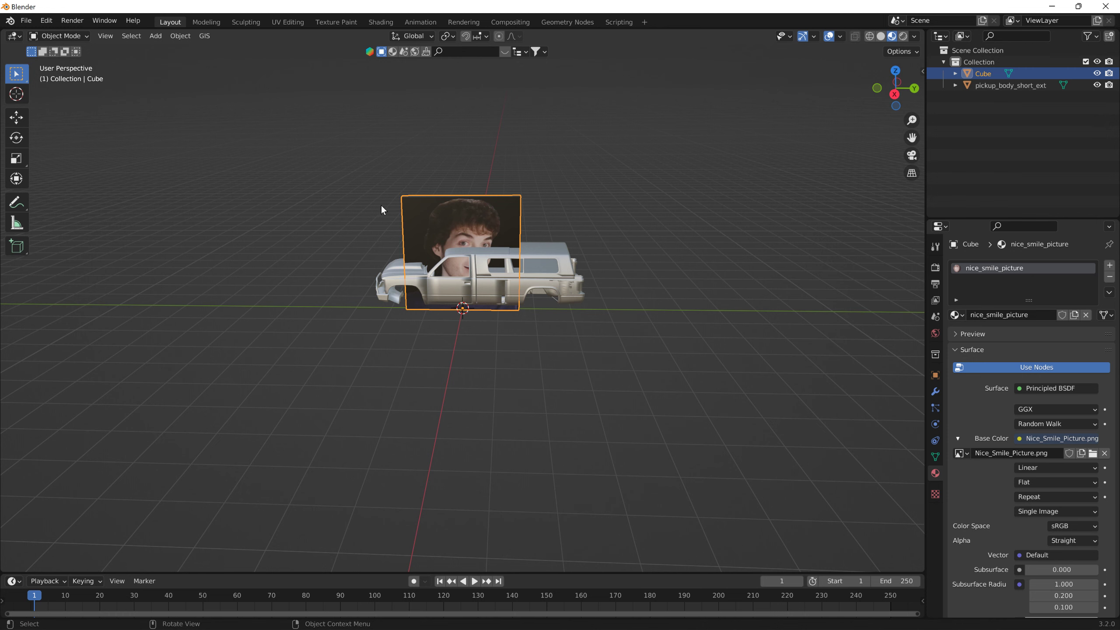
left_click(532, 263)
key("Delete")
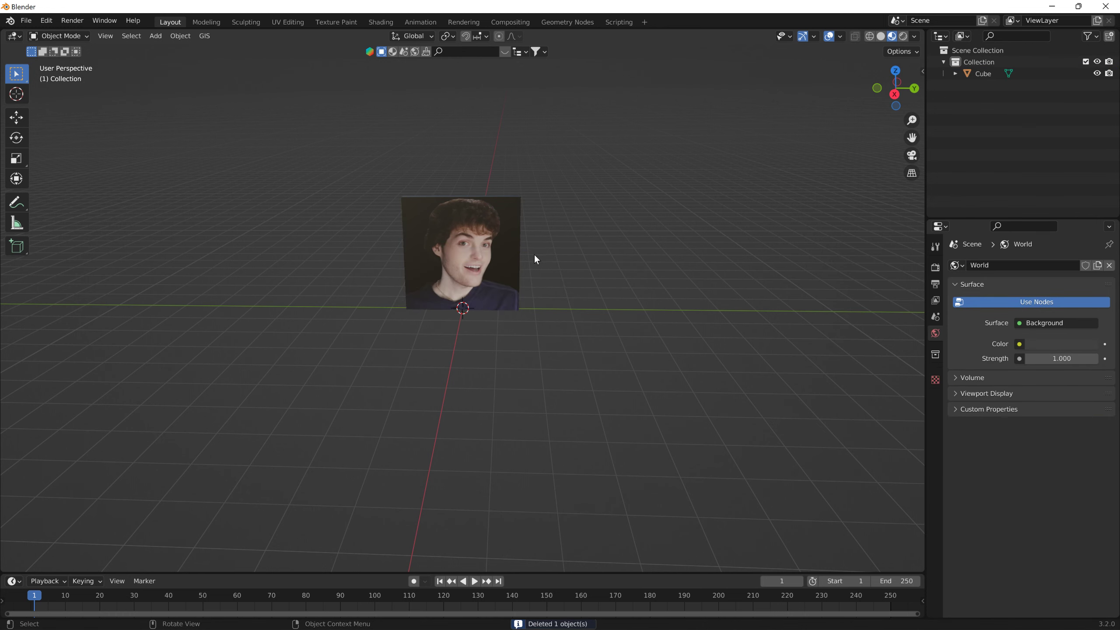
middle_click_drag(535, 255, 580, 205)
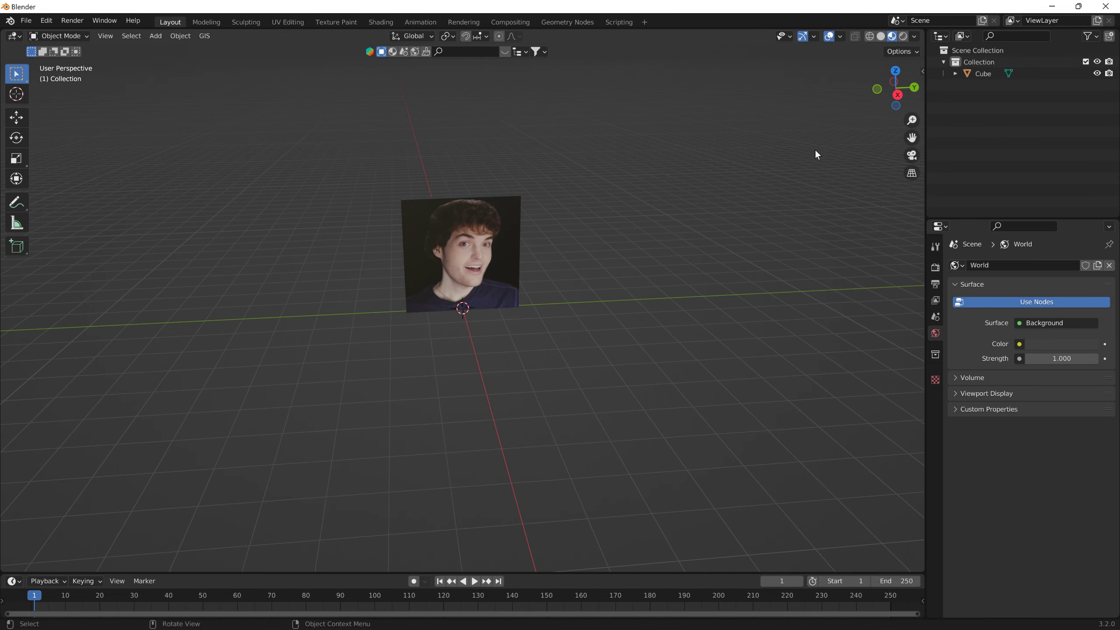
Rename the panel object from Cube to Picture.
double_click(992, 74)
type("Picture")
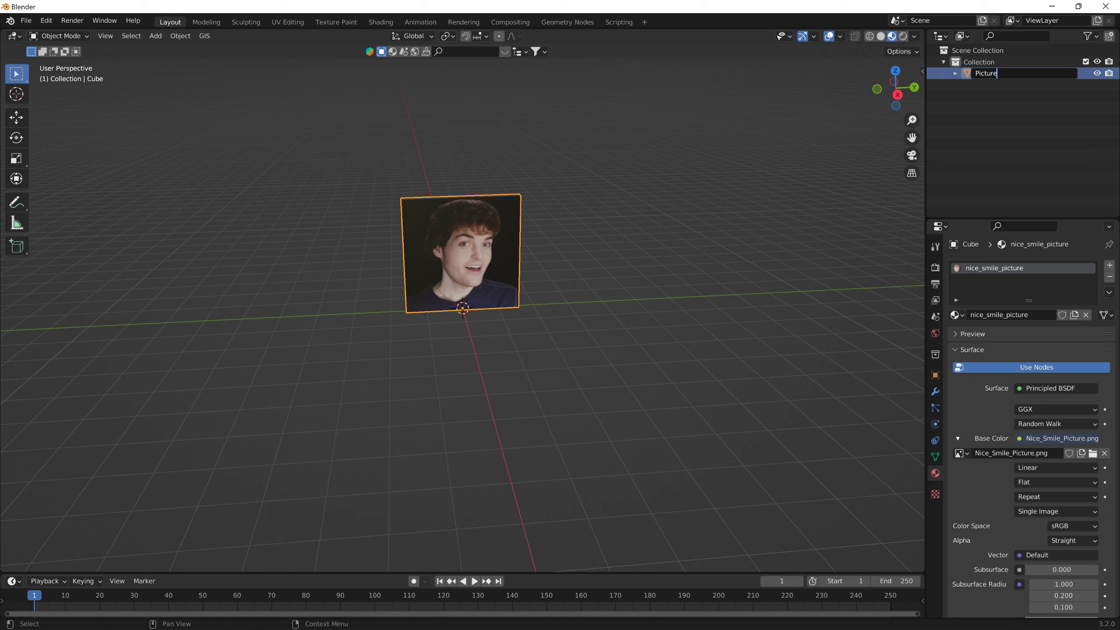
key("Return")
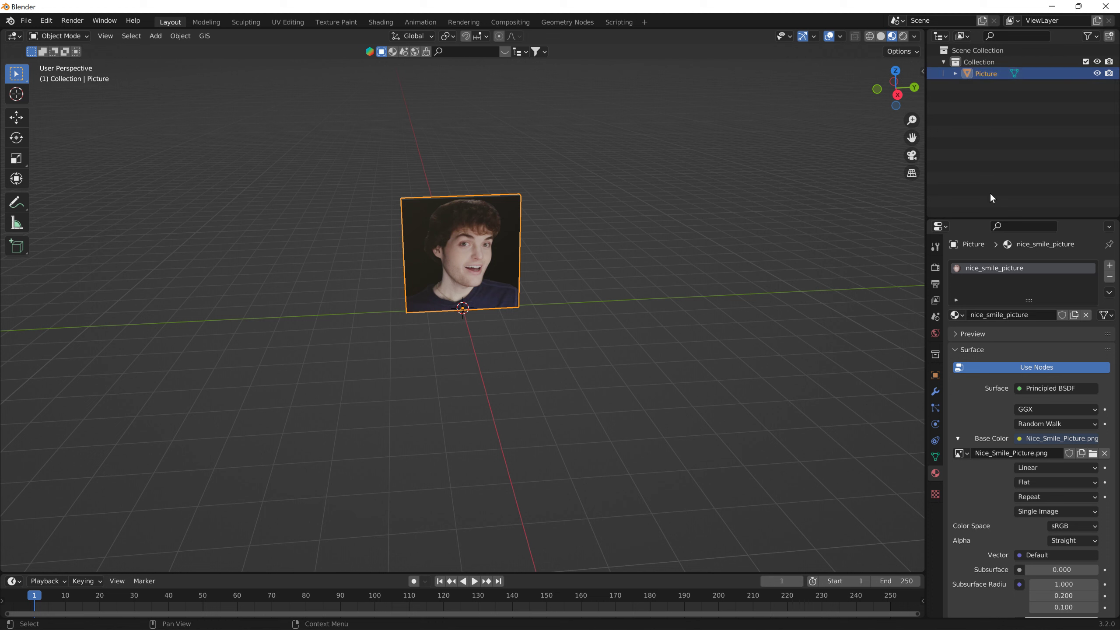
Export the panel as a COLLADA file named picture into the BeamNG.drive folder Levels\smallgrid\art\Picture.
left_click(28, 24)
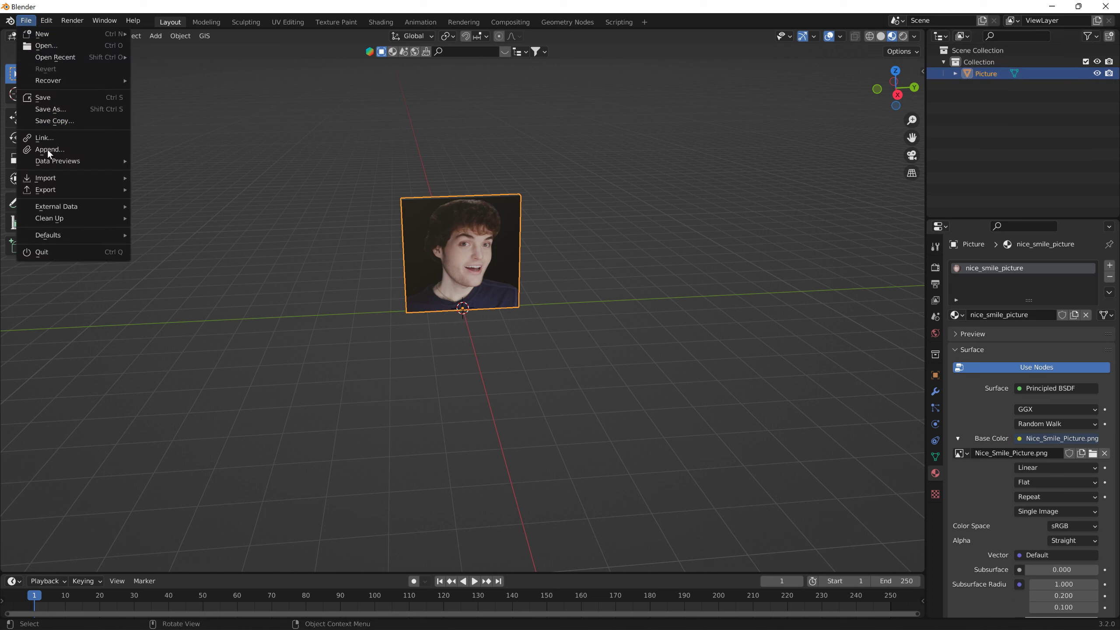
mouse_move(113, 190)
left_click(174, 190)
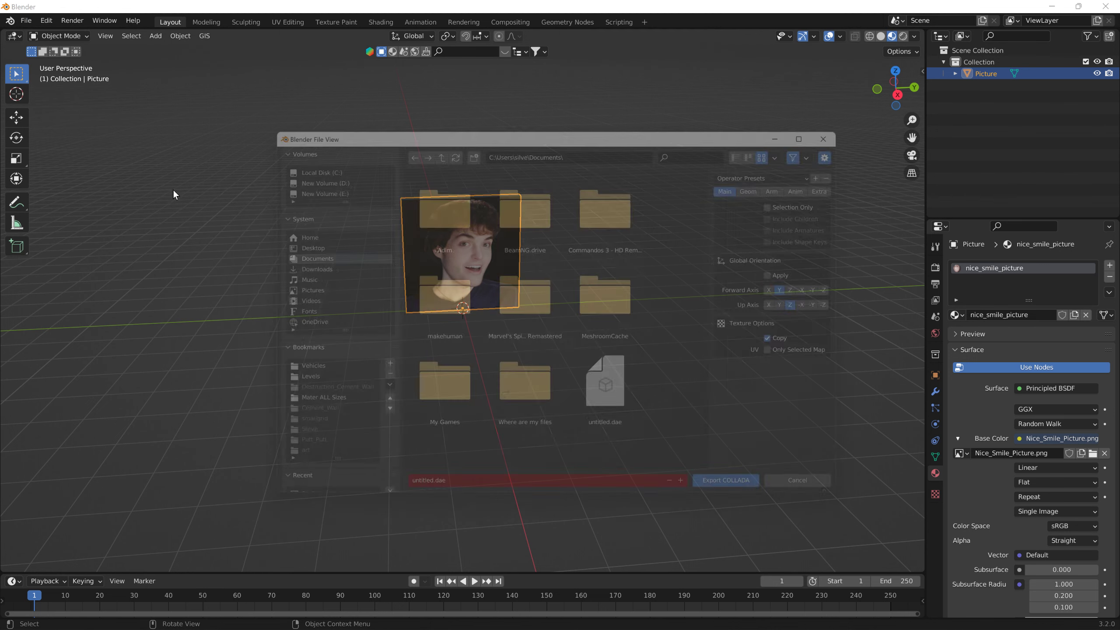
left_click(289, 373)
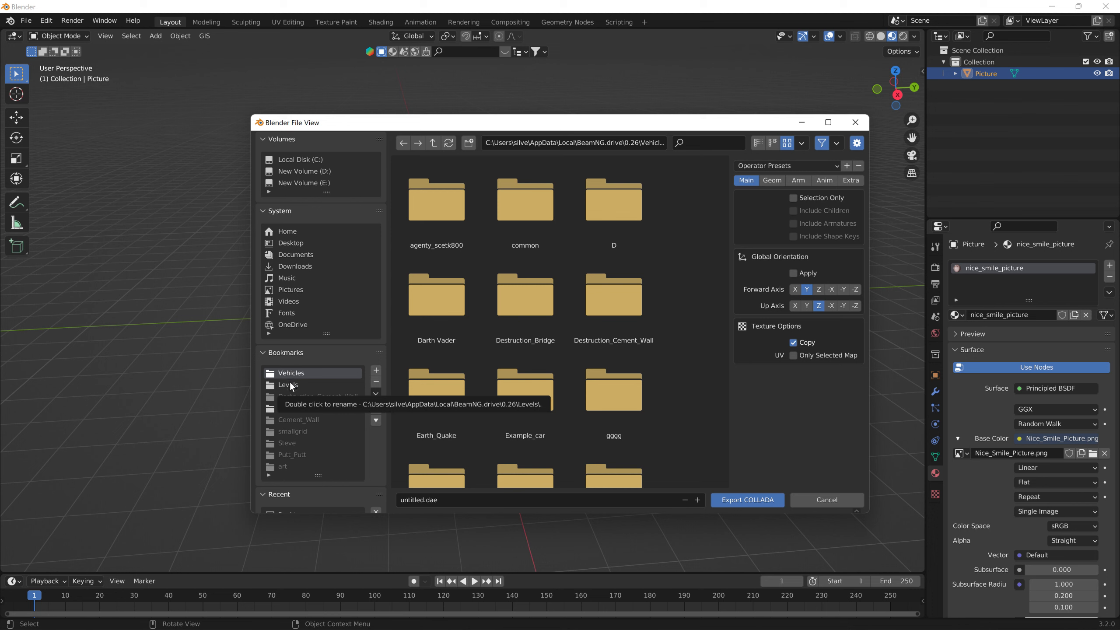
left_click(290, 382)
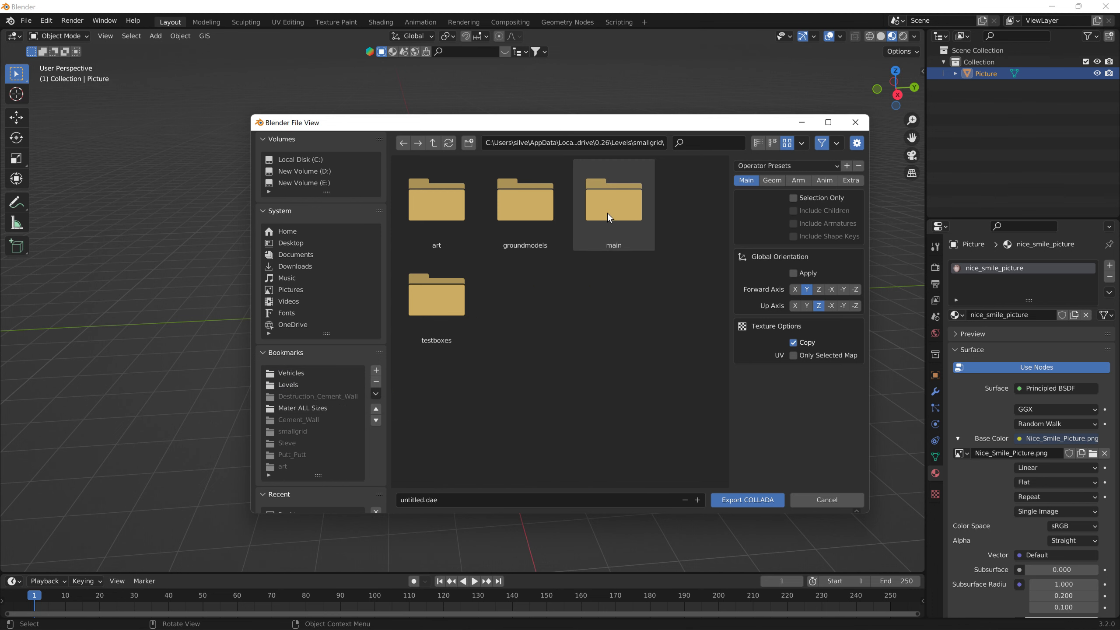
double_click(438, 240)
scroll(574, 366, "down", 10)
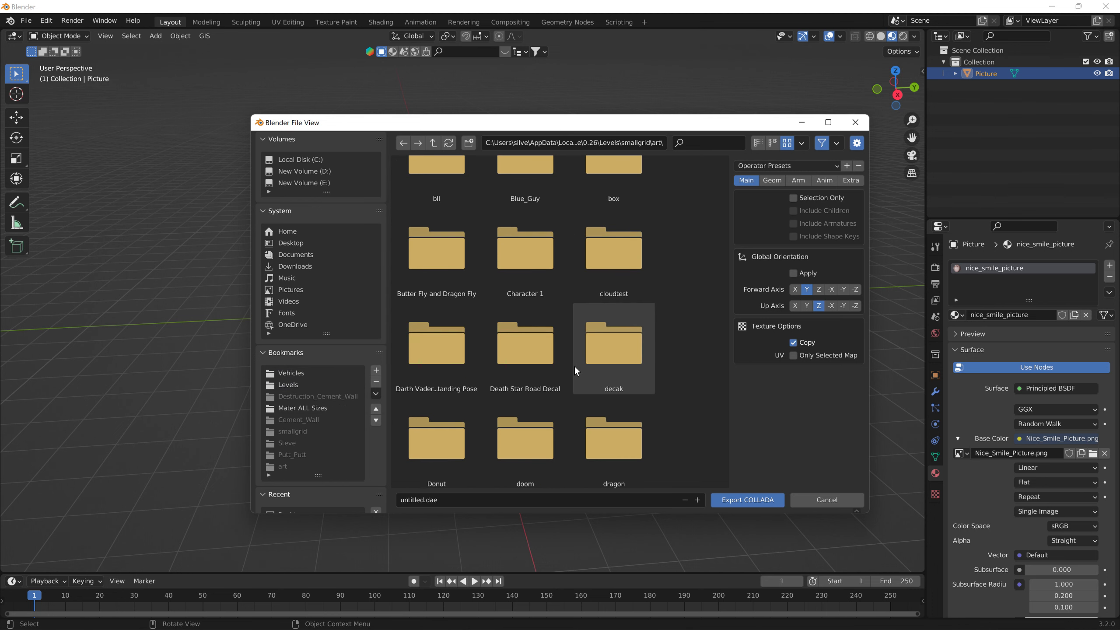
scroll(575, 361, "down", 5)
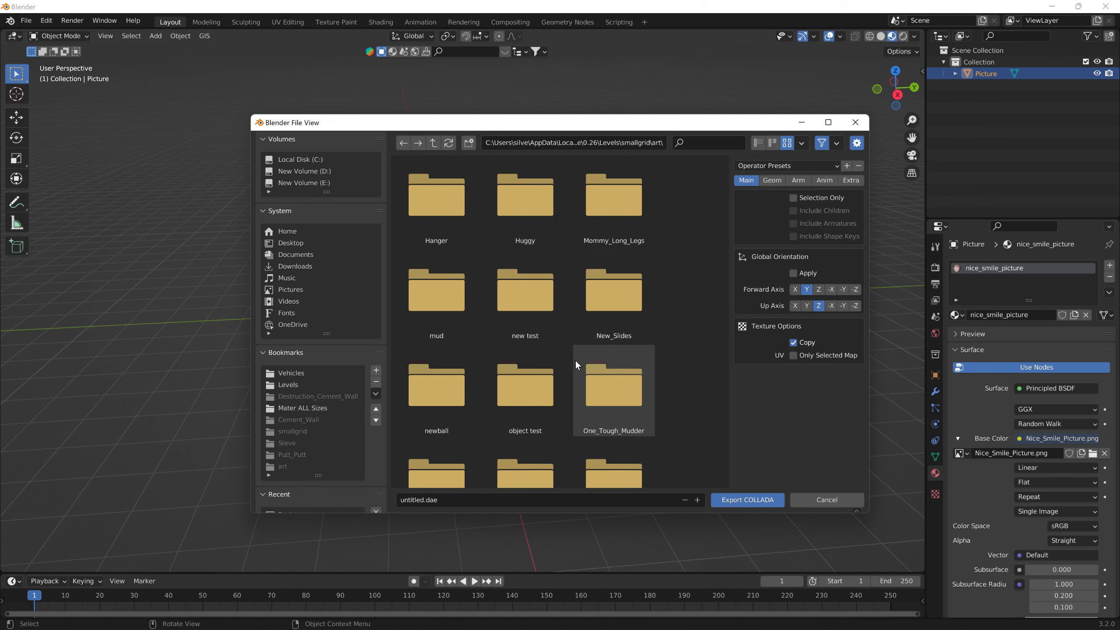
double_click(557, 379)
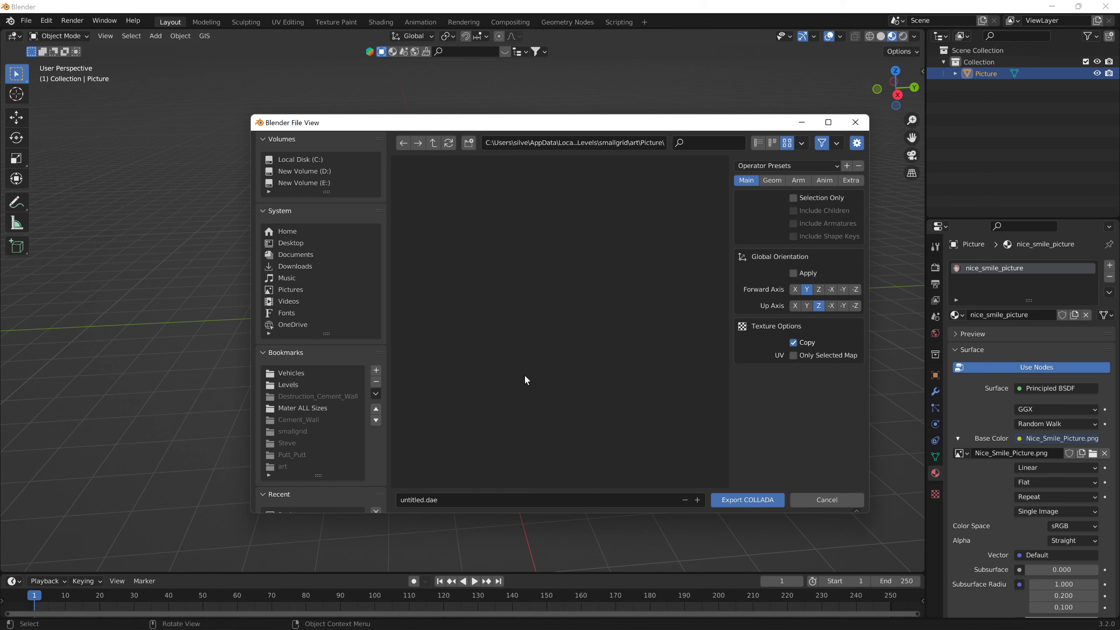
left_click(453, 500)
type("picture")
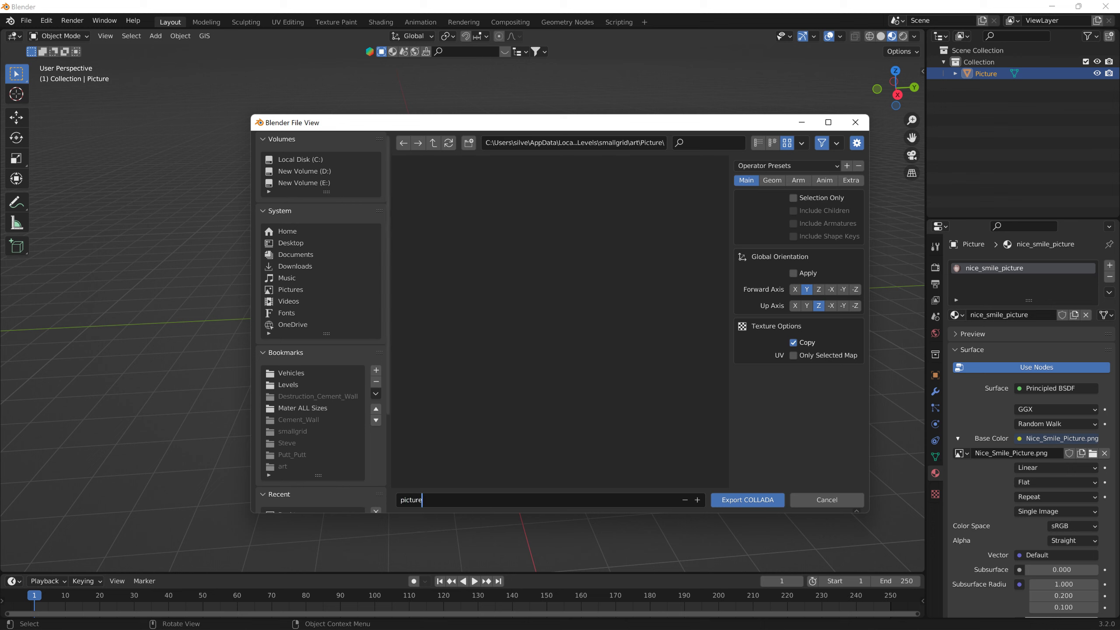
left_click(758, 503)
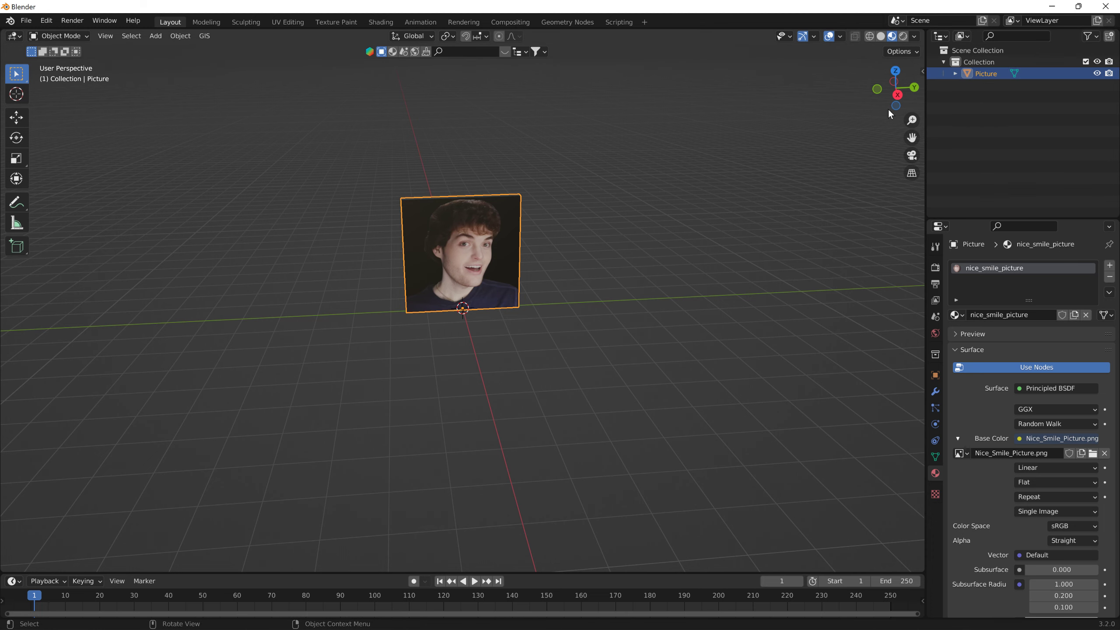
Minimize Blender and launch the BeamNG.drive game from its desktop shortcut.
left_click(1052, 6)
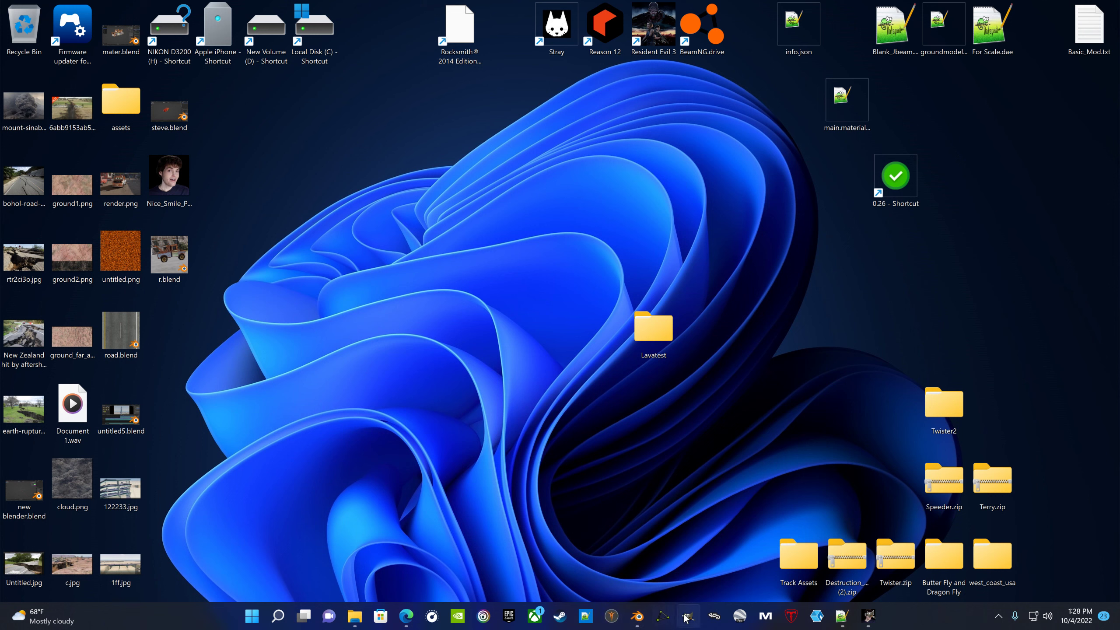
double_click(702, 26)
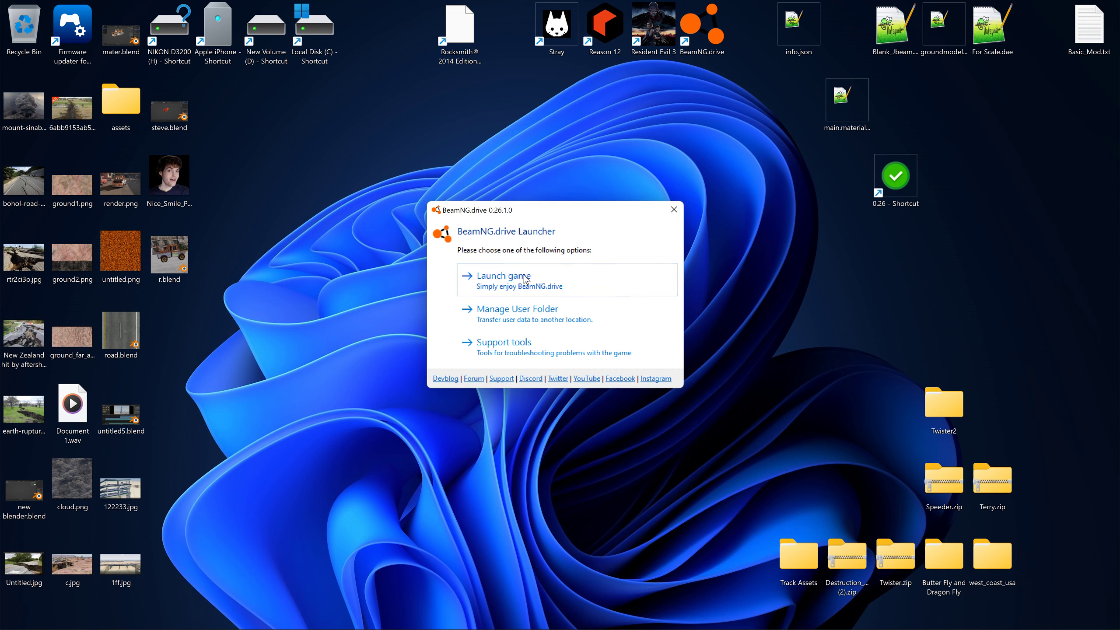
left_click(521, 282)
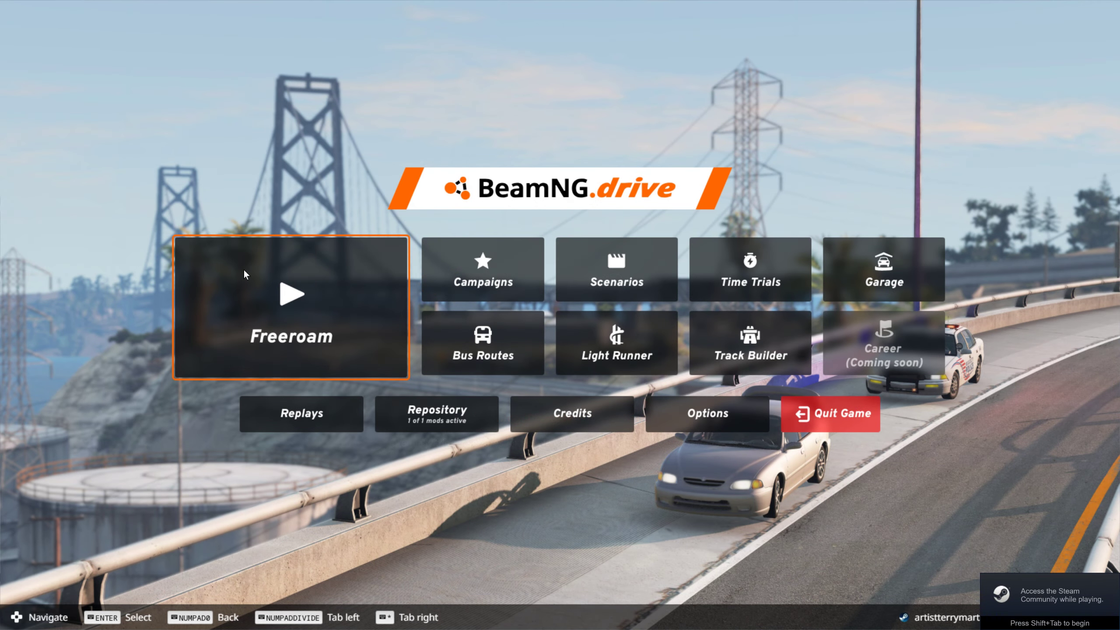
Start a Freeroam session on the Grid, Small, Pure level.
left_click(243, 270)
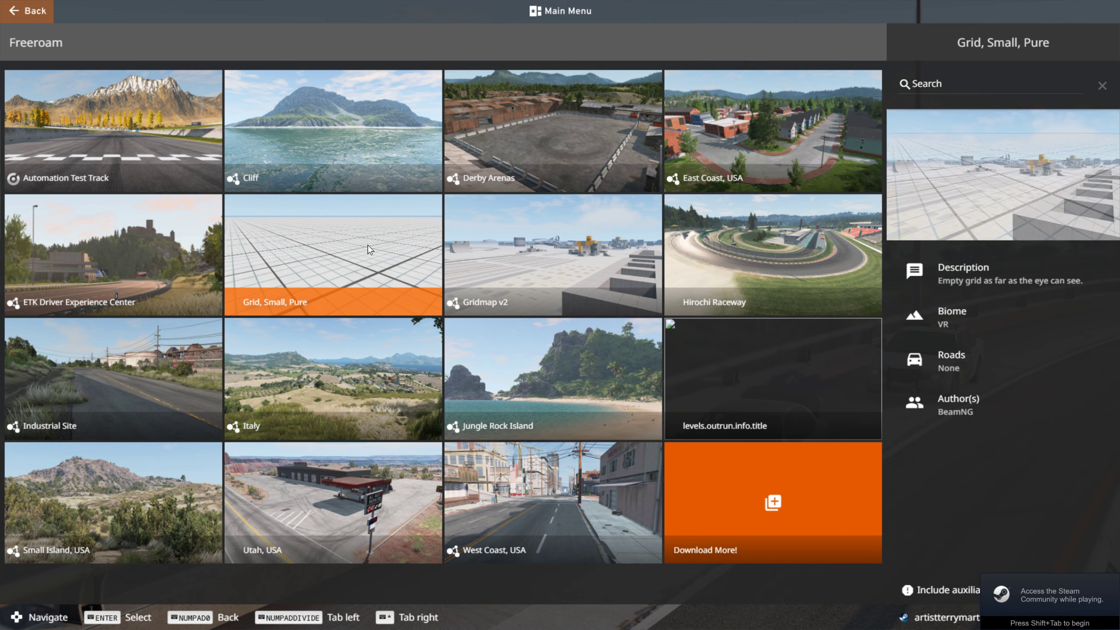
left_click(367, 246)
left_click(905, 578)
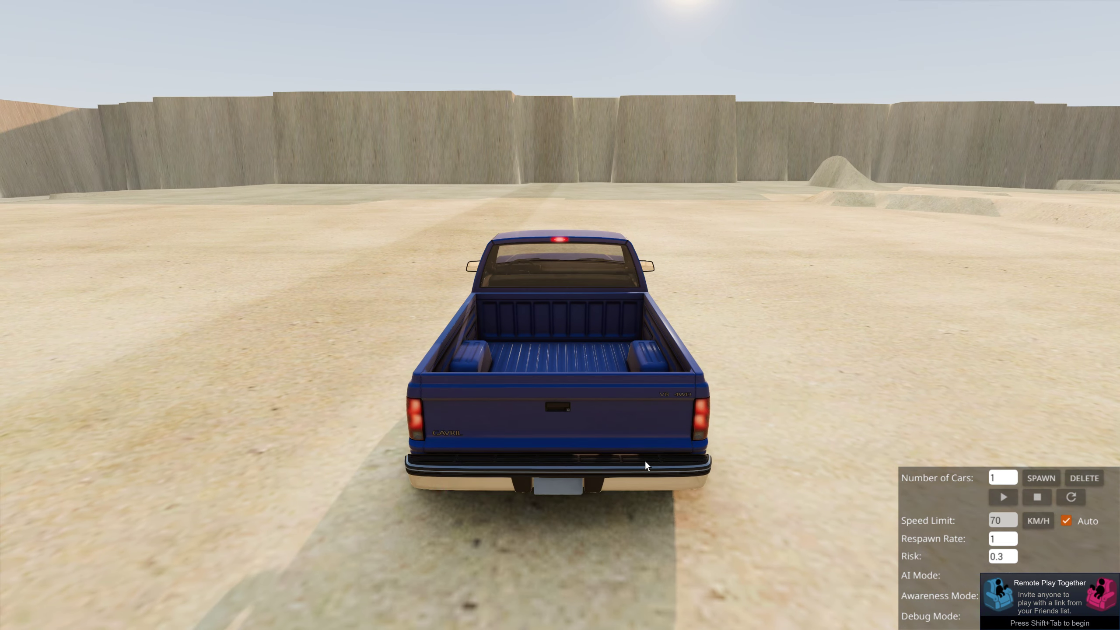
Turn down the system volume while the level is running.
key("XF86AudioLowerVolume")
key("XF86AudioLowerVolume")
key("XF86AudioLowerVolume")
key("XF86AudioLowerVolume")
key("XF86AudioLowerVolume")
key("XF86AudioLowerVolume")
key("XF86AudioLowerVolume")
key("XF86AudioLowerVolume")
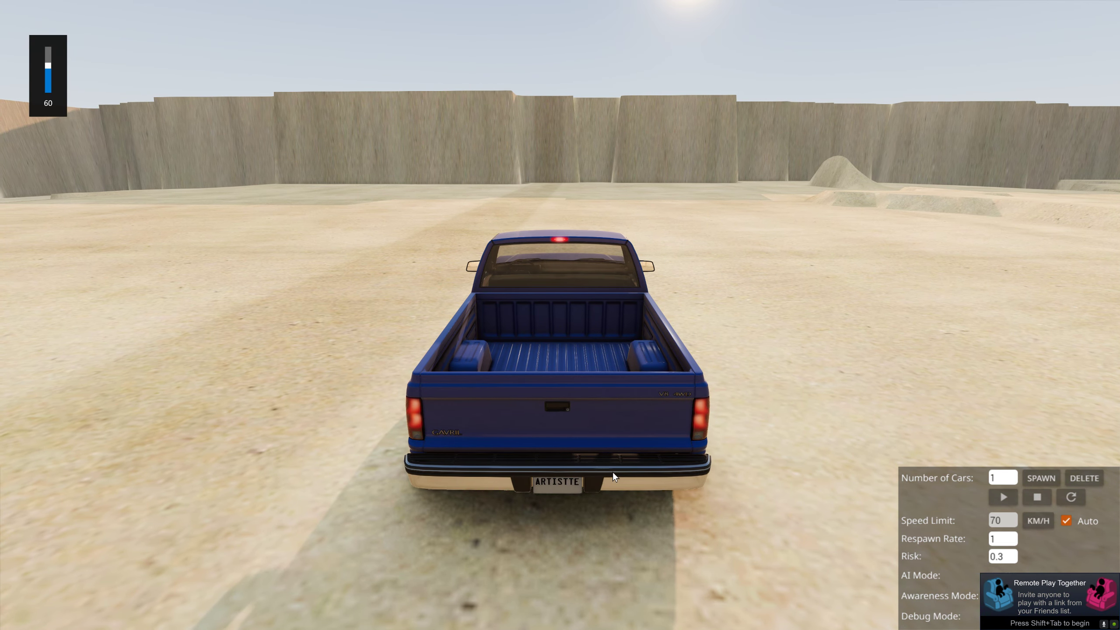
key("XF86AudioLowerVolume")
key("XF86AudioLowerVolume")
key("XF86AudioLowerVolume")
Open the World Editor on the running level and bring up its Asset Browser.
key("F11")
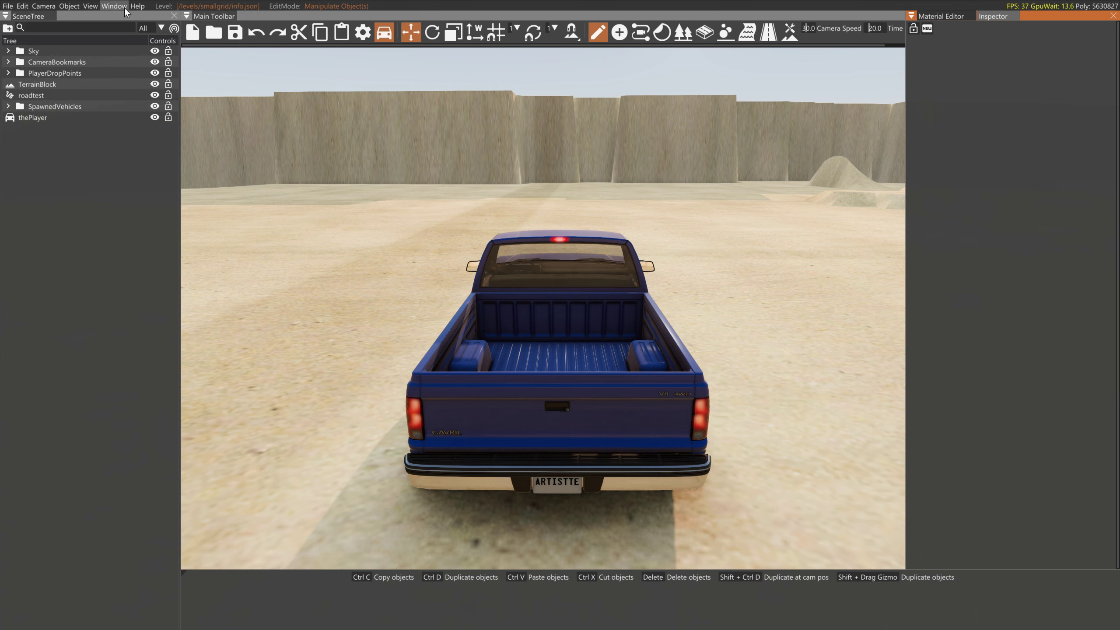
left_click(126, 6)
left_click(128, 31)
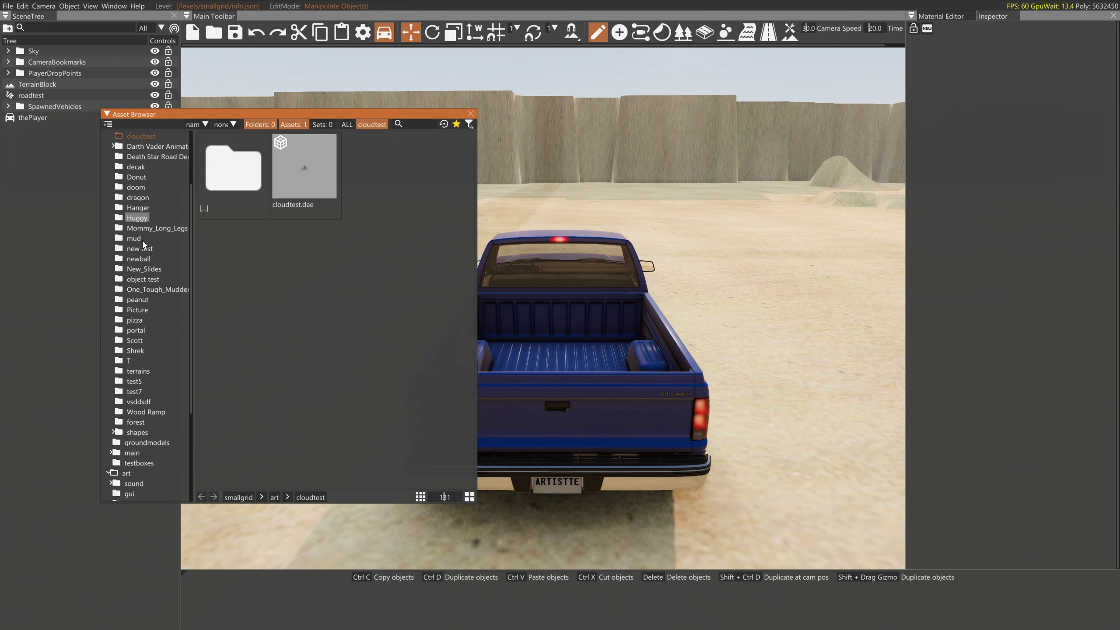
Place picture.dae from the level's Picture folder on the ground ahead of the truck and close the Asset Browser.
left_click(146, 308)
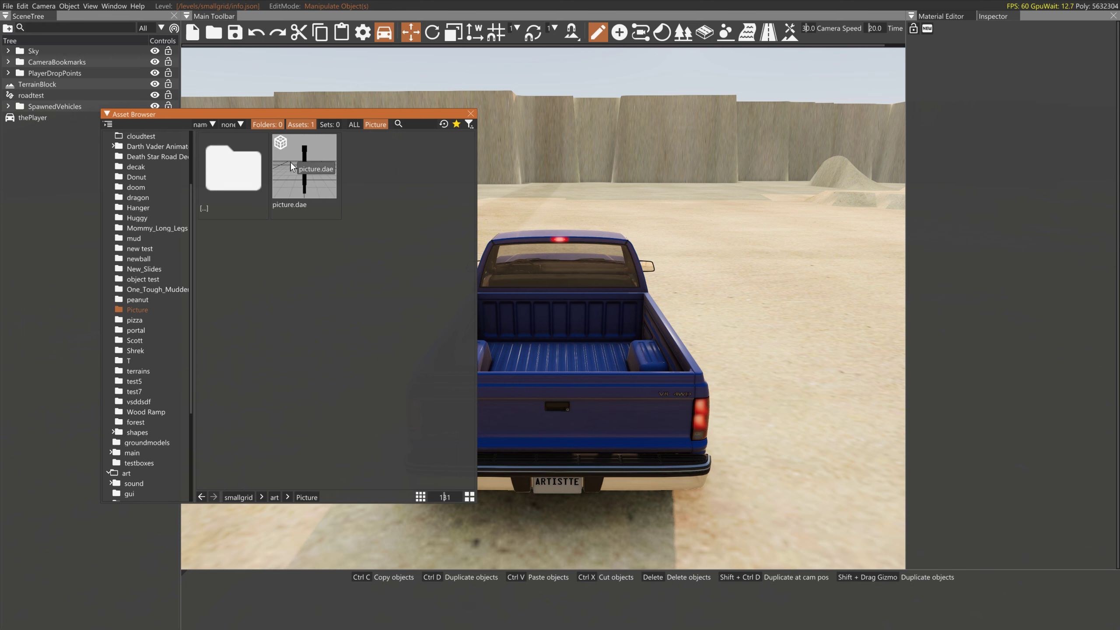
left_click_drag(291, 163, 705, 270)
left_click(470, 113)
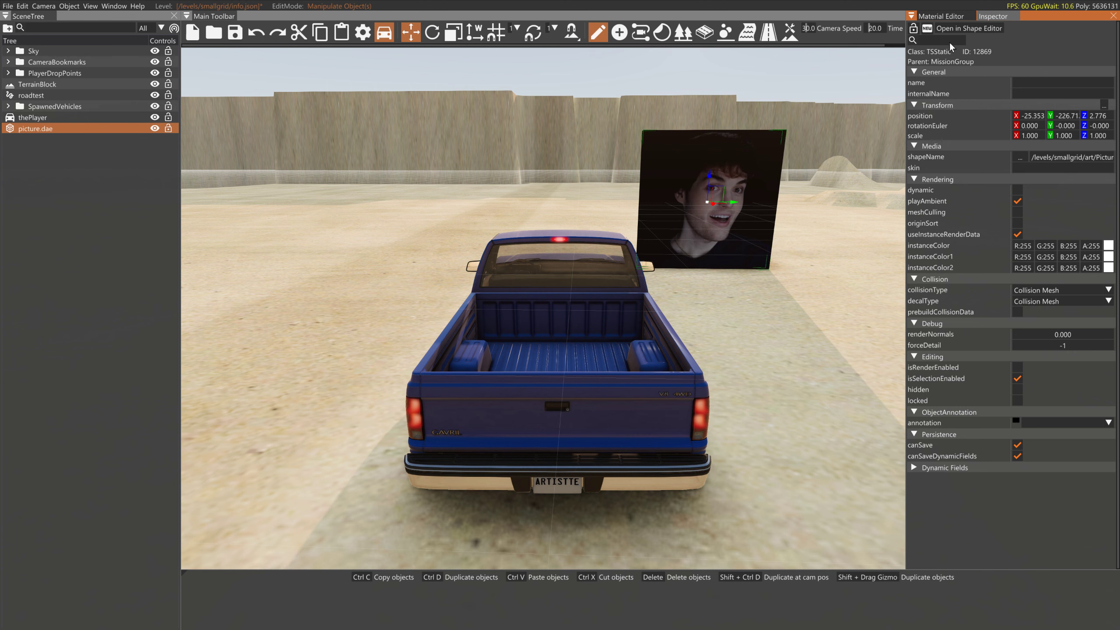
left_click(751, 167)
key("d")
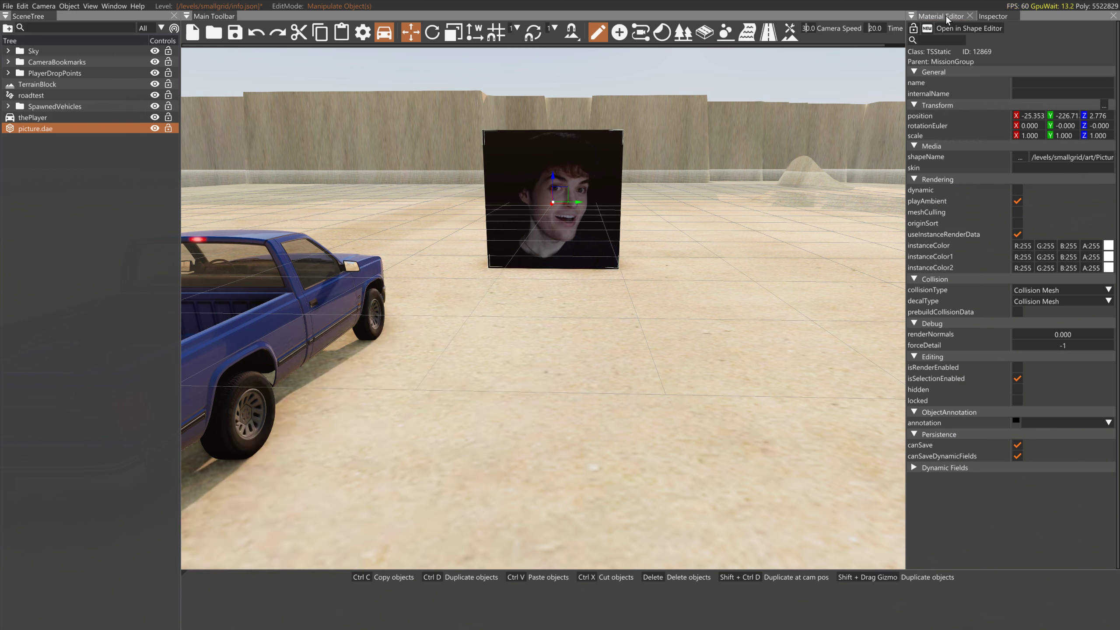
Set the picture panel's collisionType to Visible Mesh Final and rebuild the level's collision.
left_click(945, 16)
left_click(1001, 13)
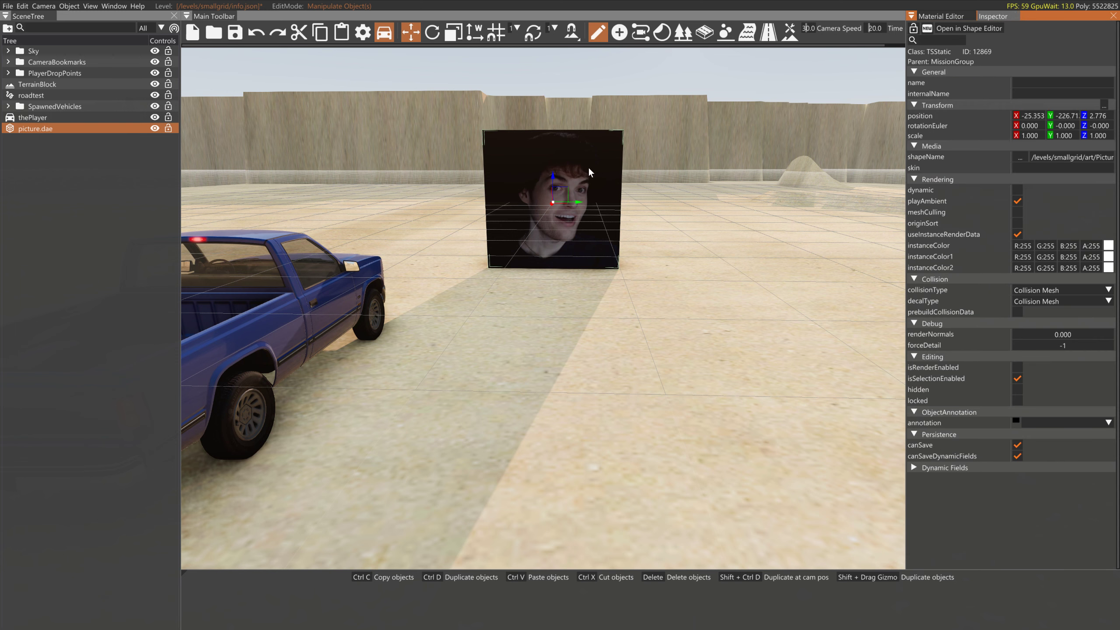
left_click(114, 6)
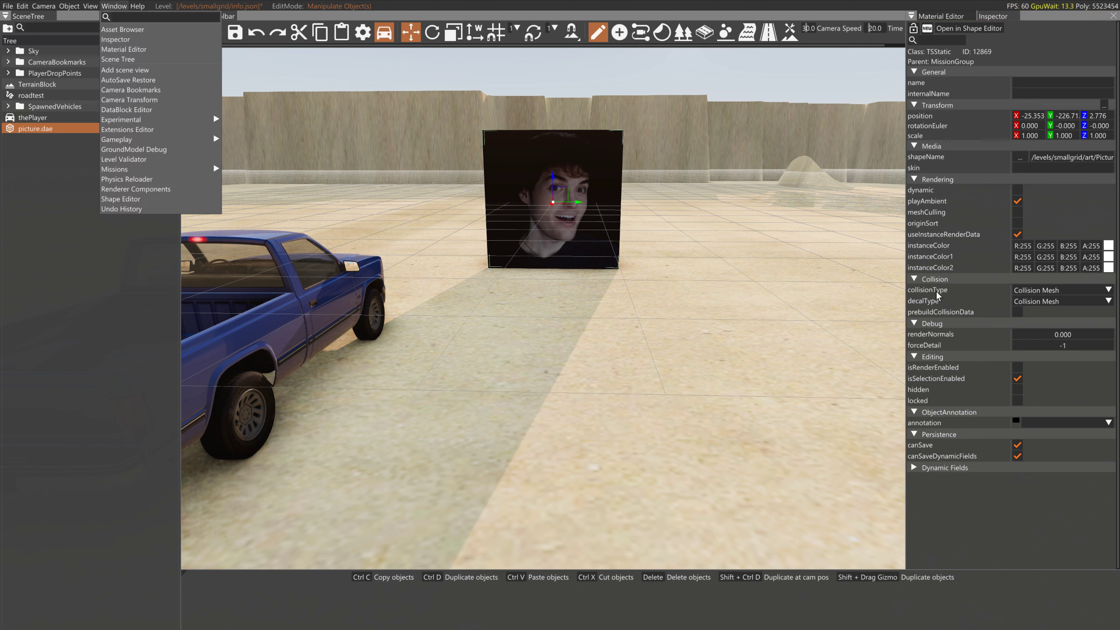
left_click(1043, 291)
left_click(1043, 291)
left_click(1032, 340)
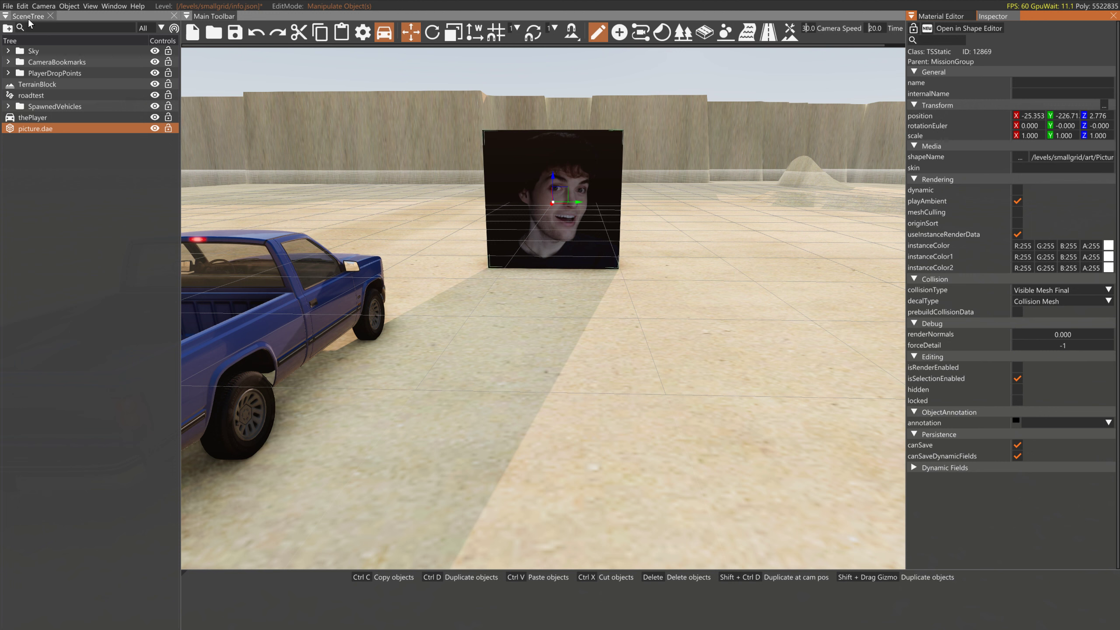
left_click(22, 6)
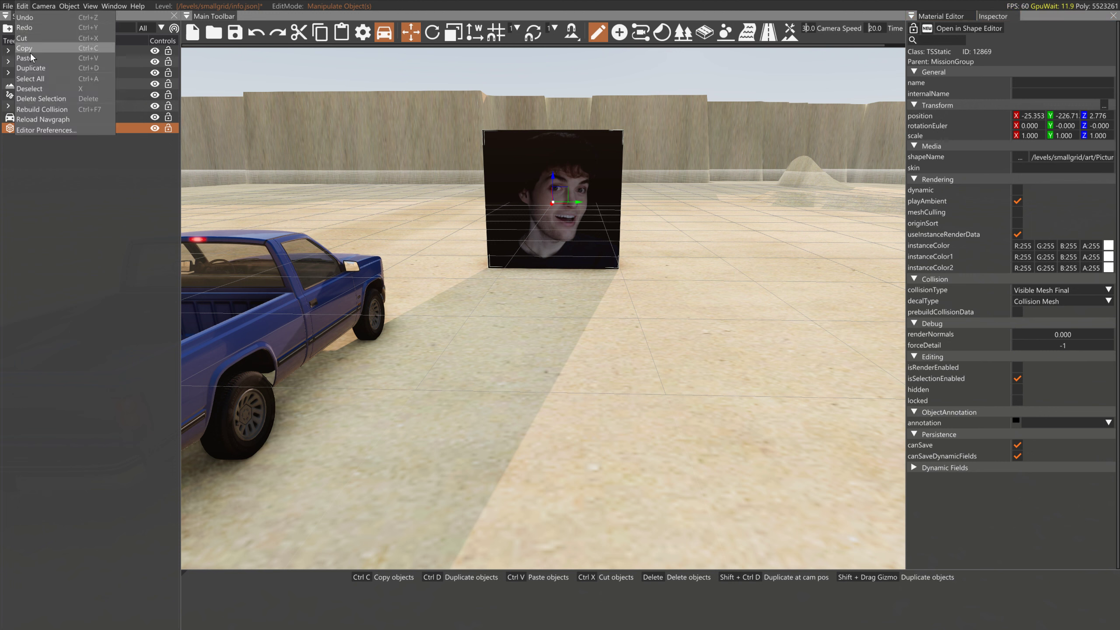
left_click(47, 107)
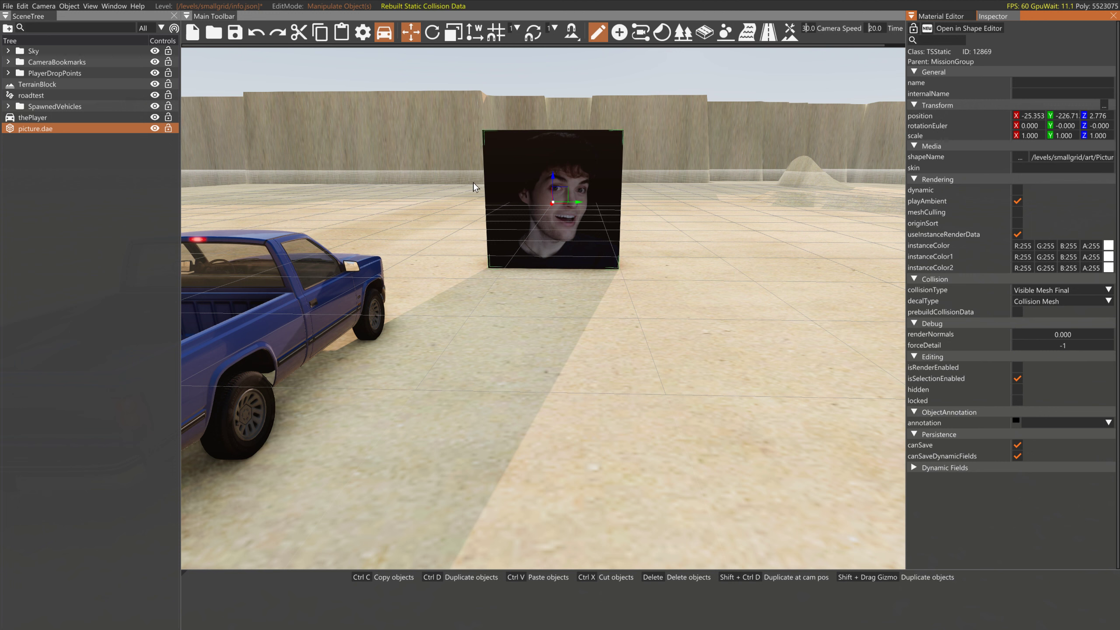
left_click(90, 5)
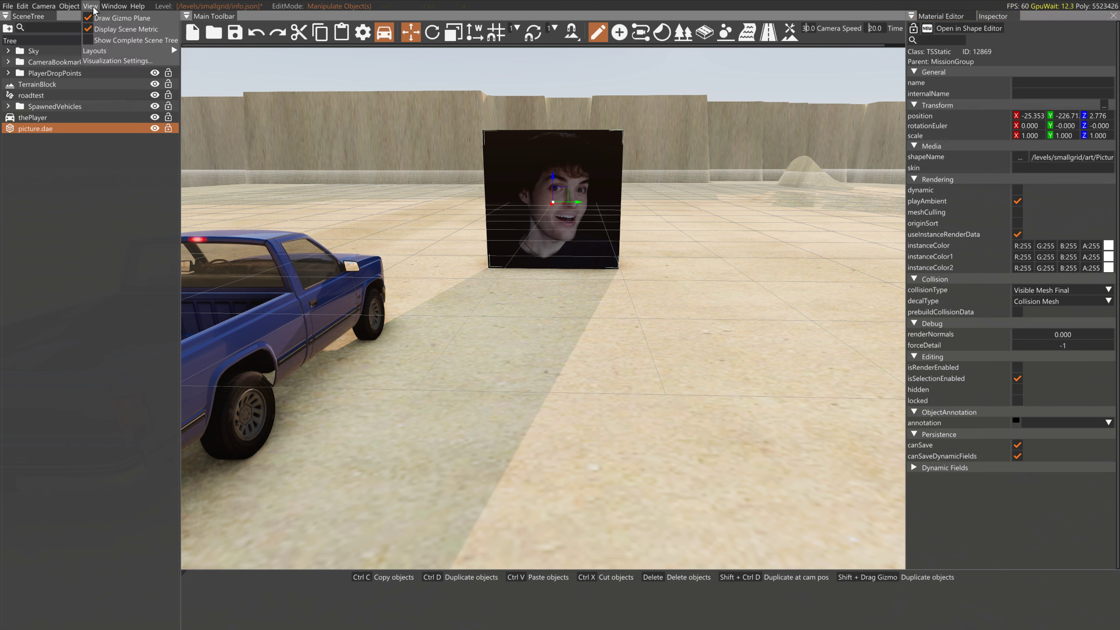
mouse_move(113, 7)
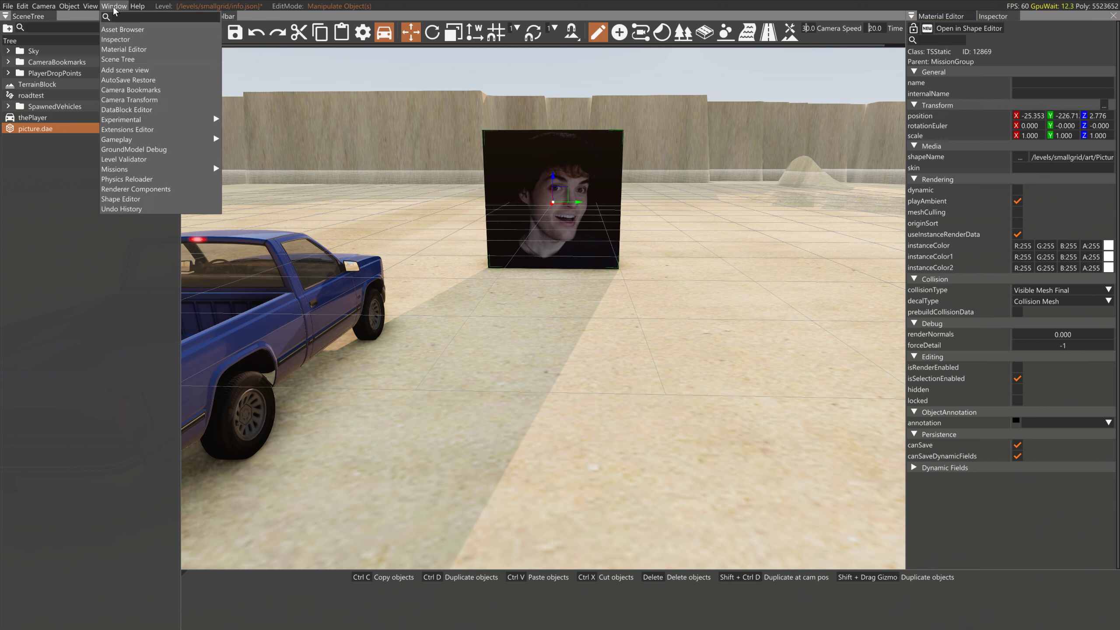
right_click(841, 485)
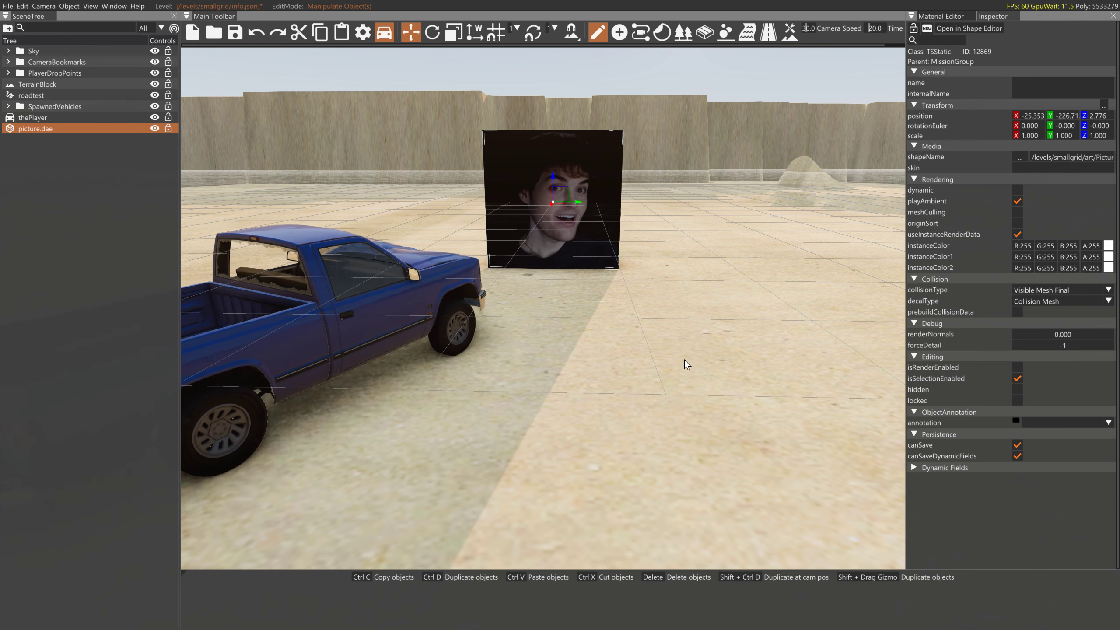
Scale the picture panel up uniformly to about 1.886 and rebuild the level's collision for the new size.
key("3")
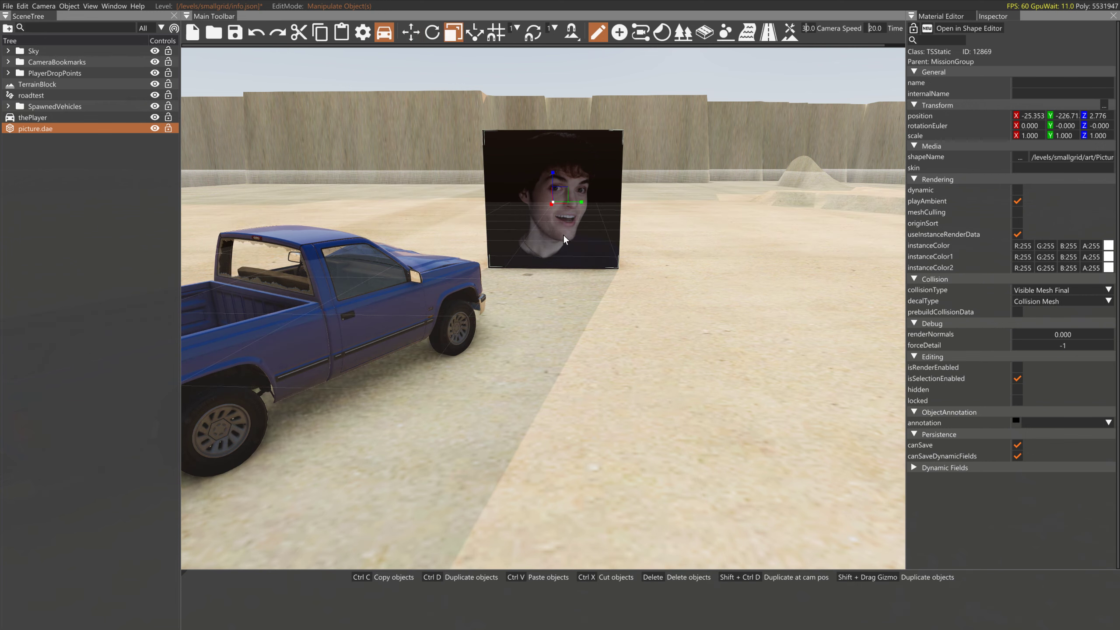
left_click_drag(555, 205, 554, 118)
key("1")
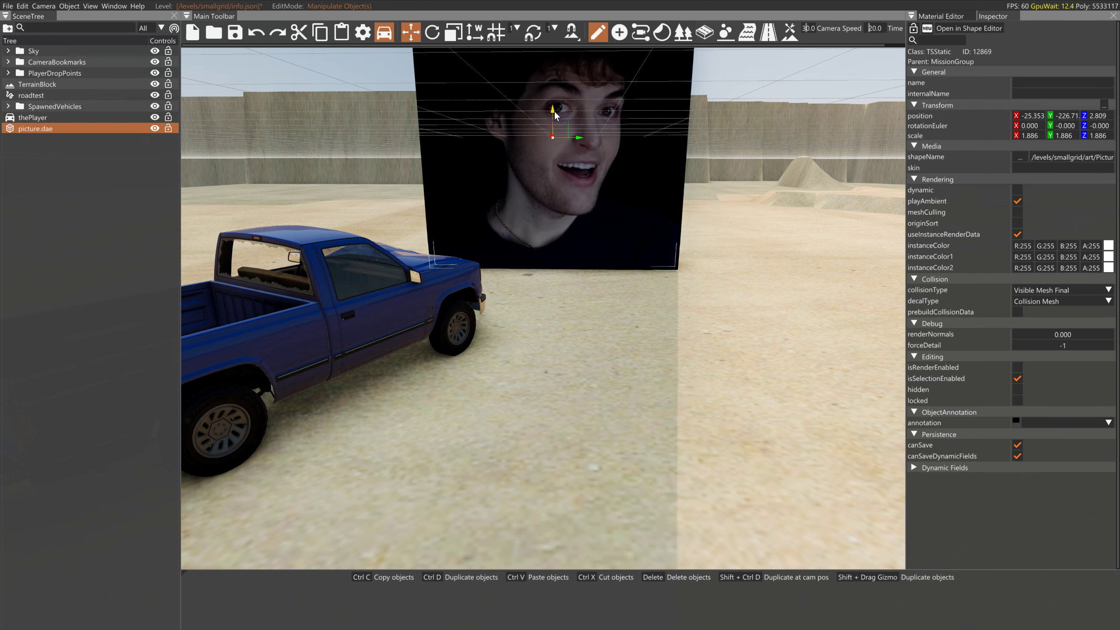
left_click(22, 6)
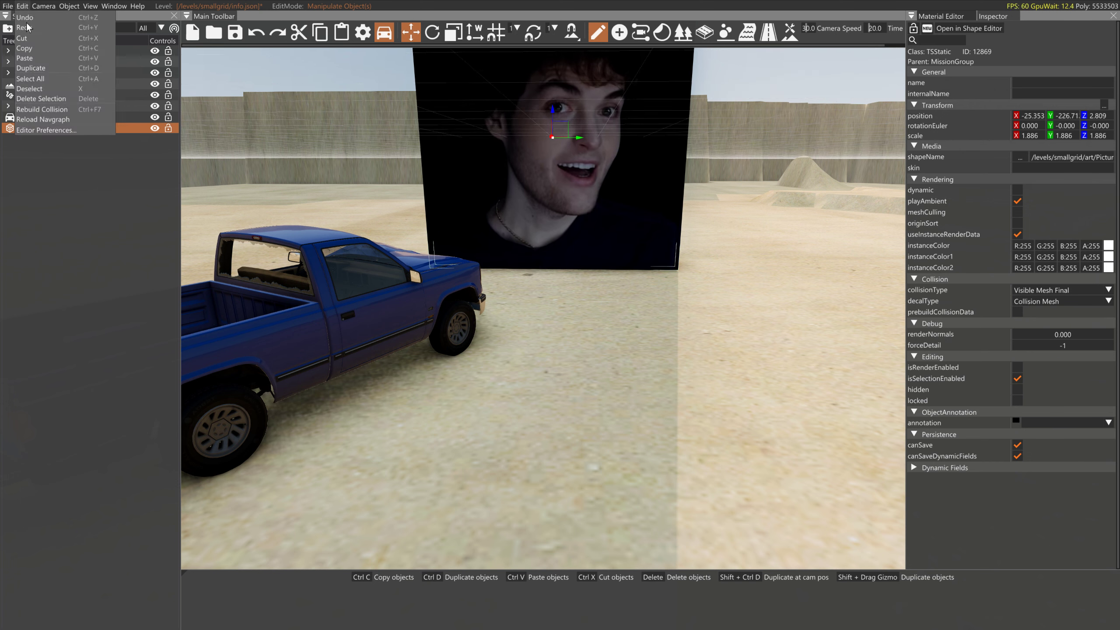
left_click(42, 109)
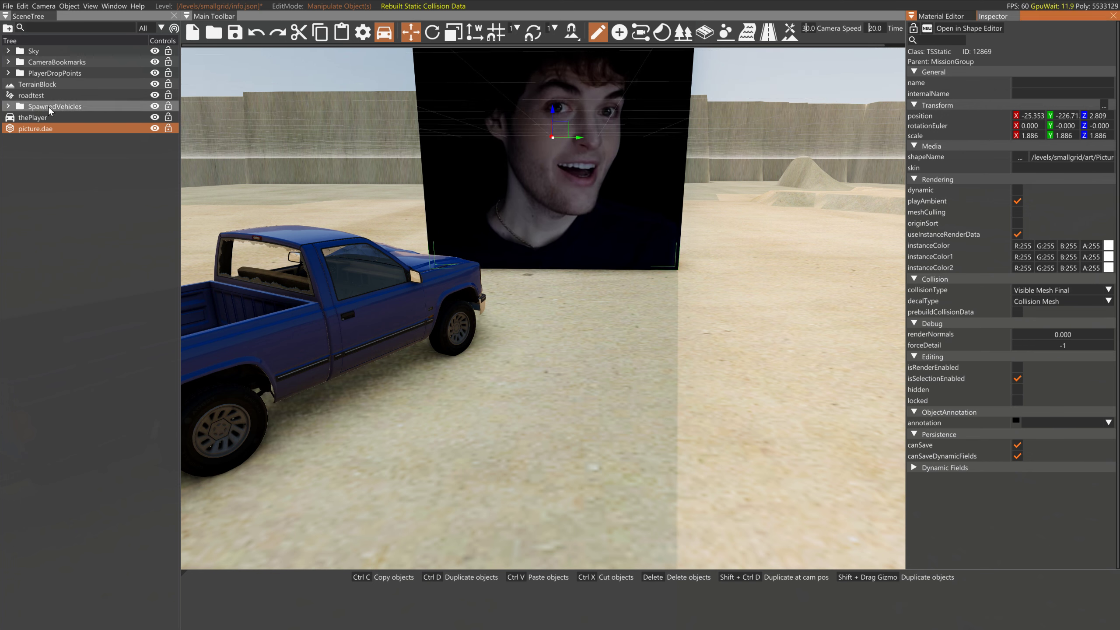
Check the picture panel's collision with the Static overlay of GroundModel Debug and switch the overlay off again.
left_click(113, 5)
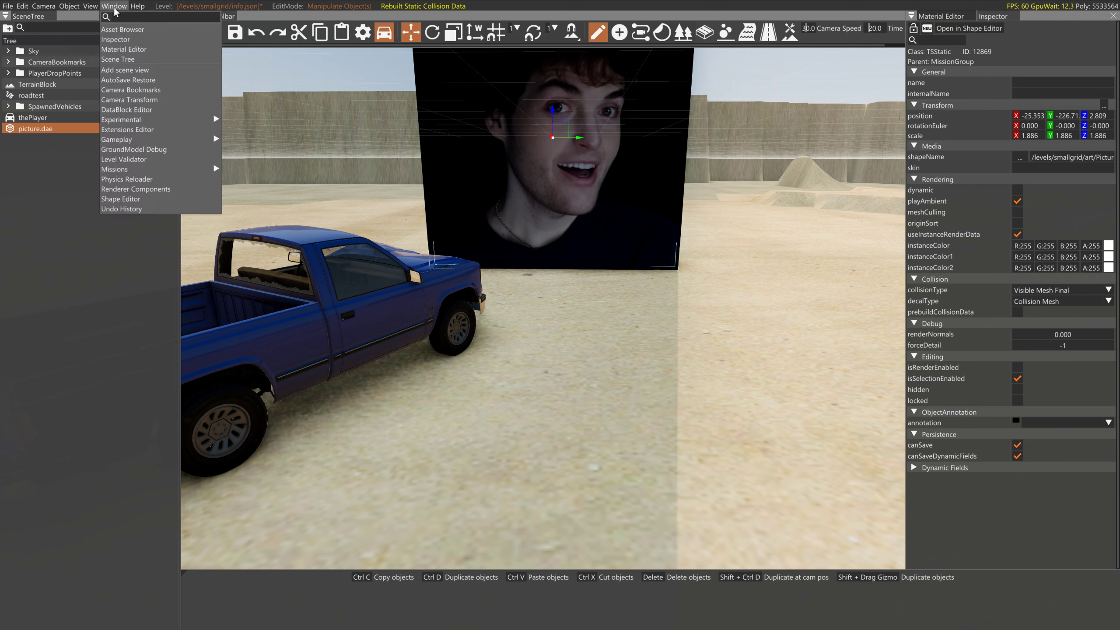
left_click(150, 149)
left_click(201, 52)
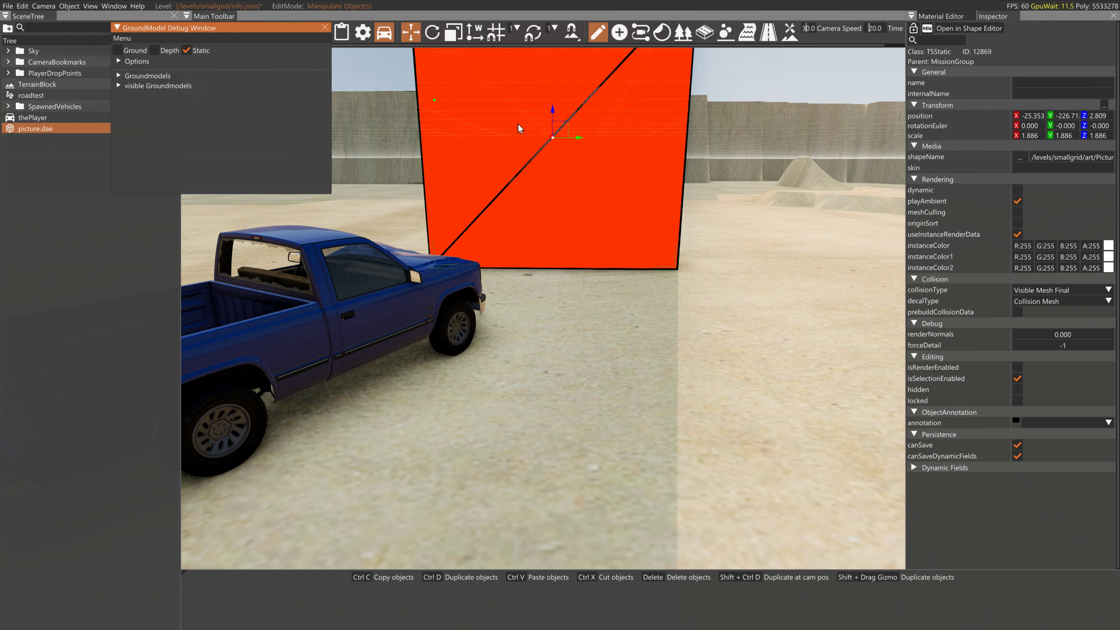
right_click_drag(523, 127, 541, 53)
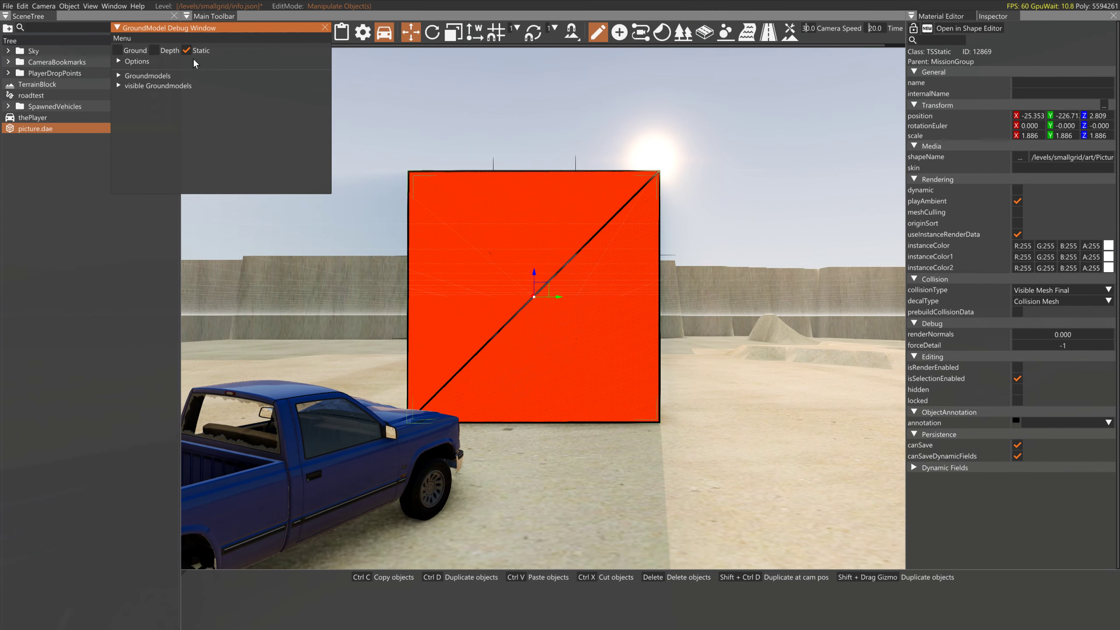
left_click(187, 51)
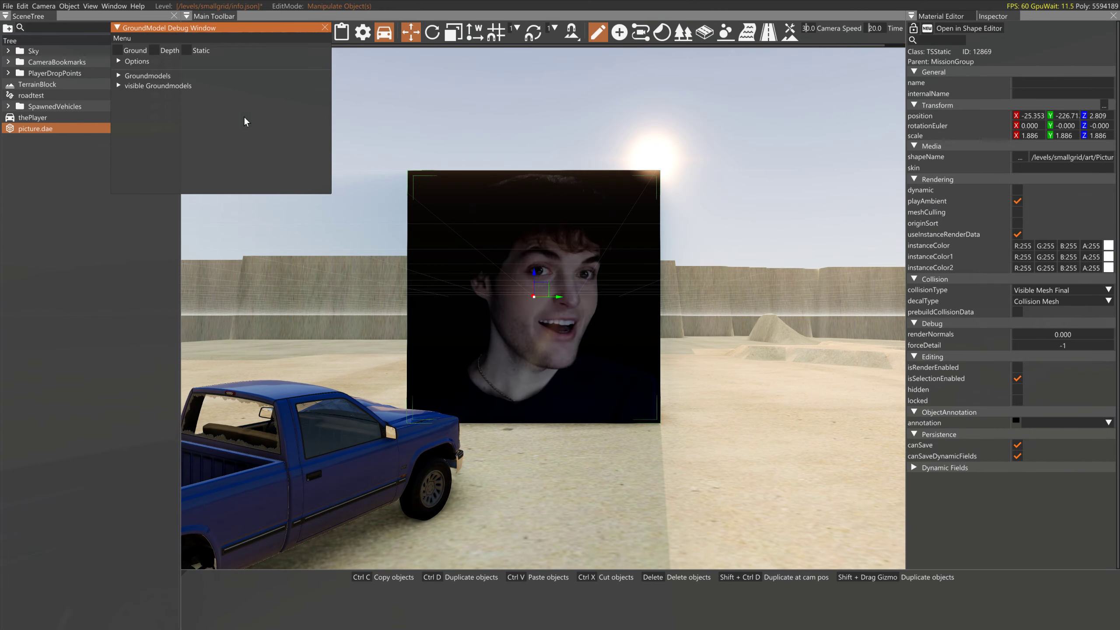
Rebuild the collision once more, test it by driving the truck at the picture panel, and back the truck away.
left_click(22, 6)
left_click(50, 109)
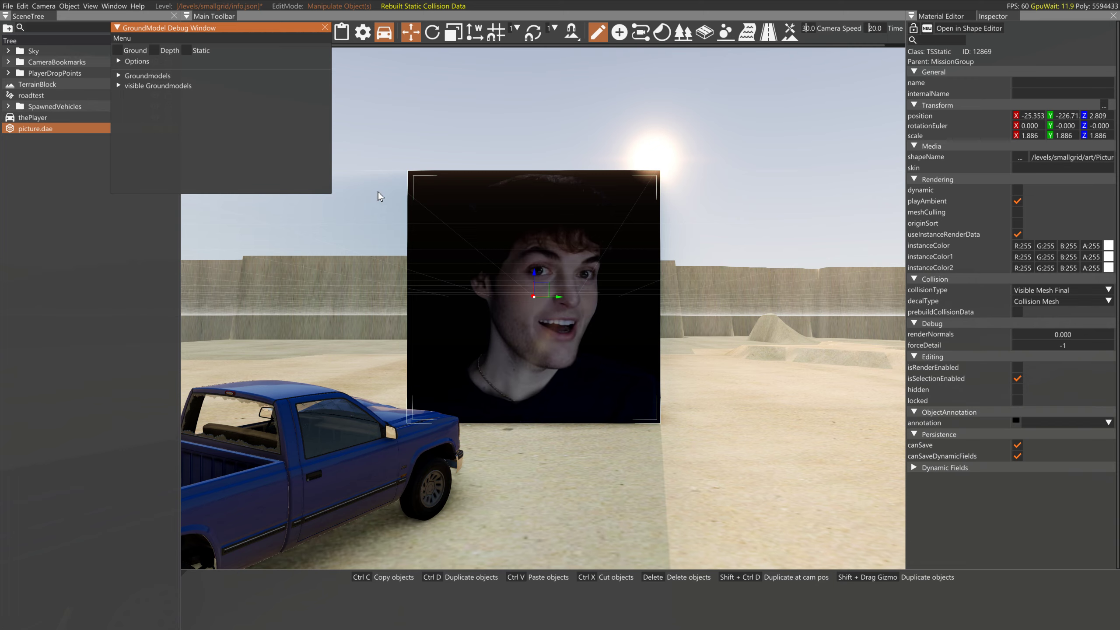
key("w")
key("s")
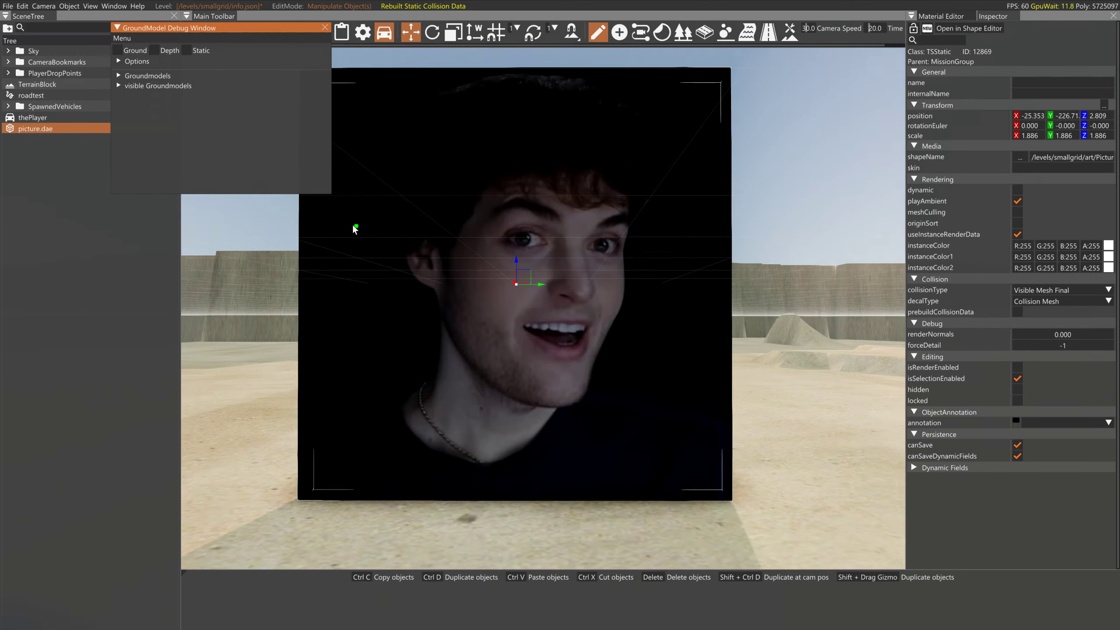
key("Up")
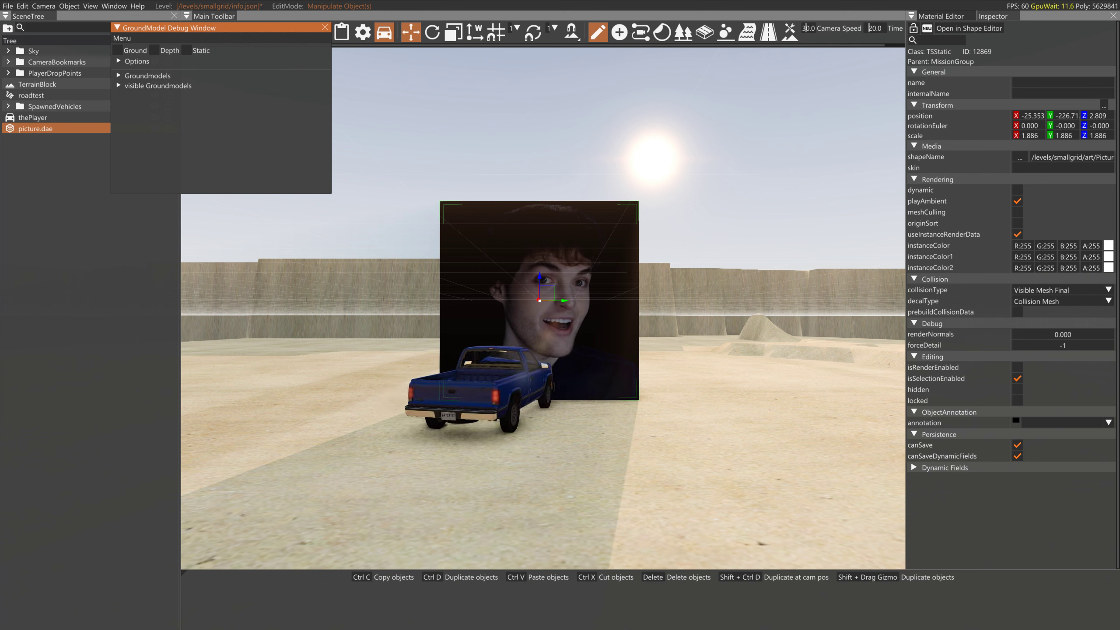
key("Down")
key("Right")
key("Down")
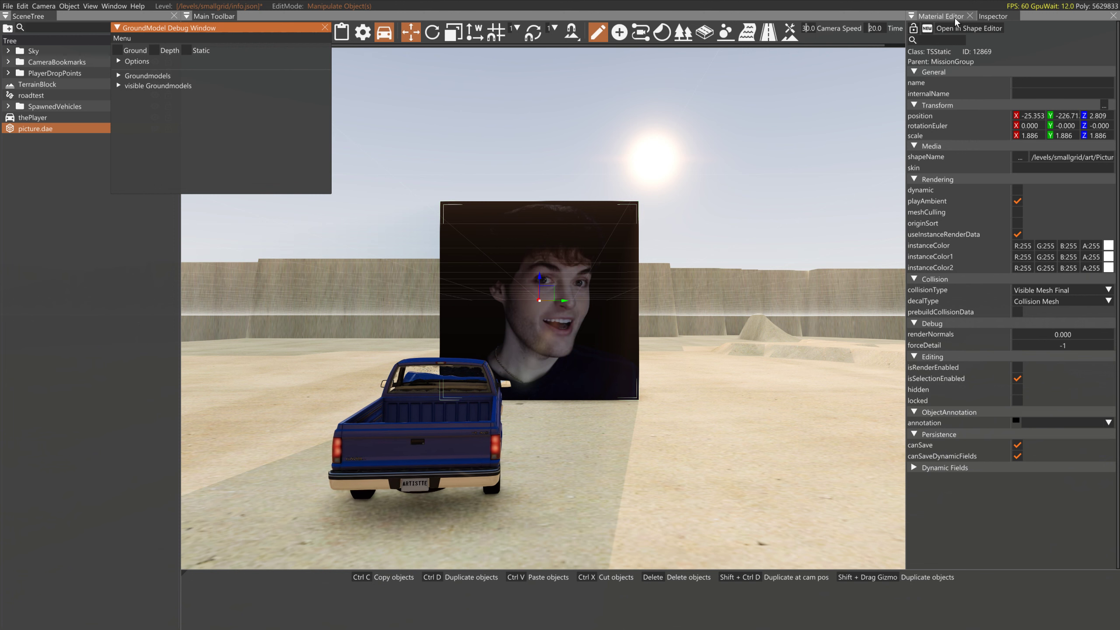
Examine the nice_smile_picture material's Advanced - All Layers and Additional Info settings, including the available Ground Type options, leaving Ground Type blank.
left_click(941, 16)
scroll(1089, 440, "down", 3)
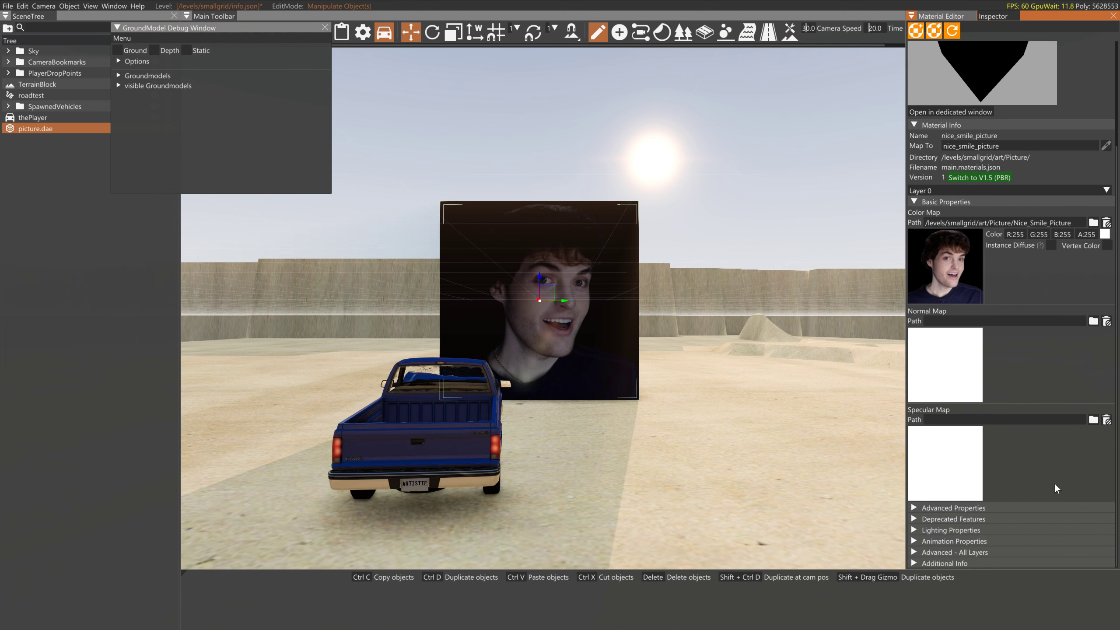
left_click(985, 553)
scroll(986, 554, "down", 2)
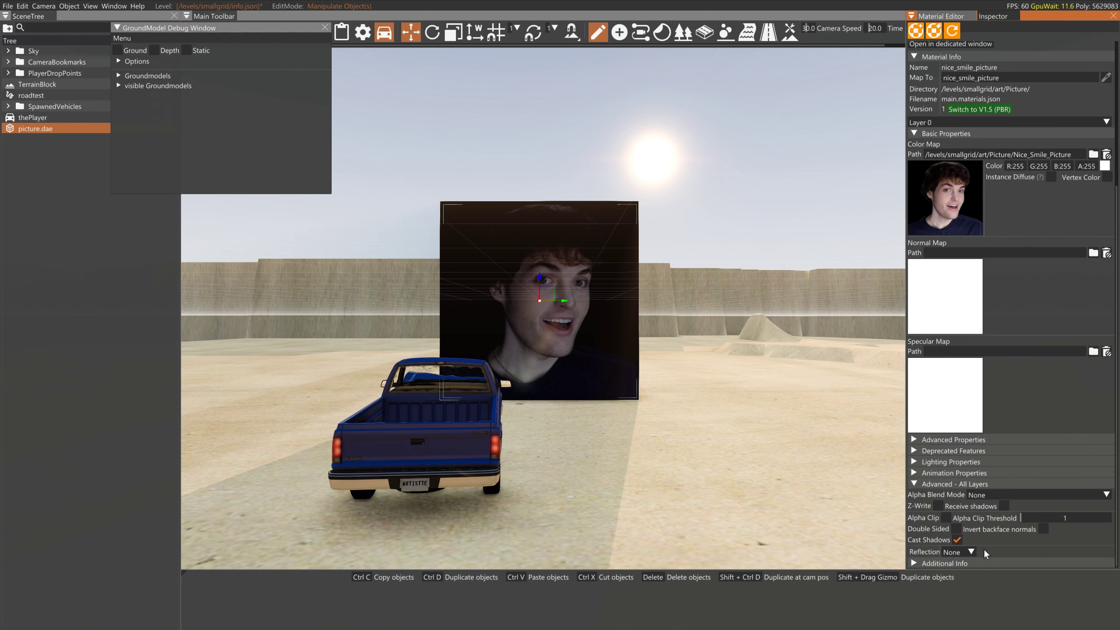
left_click(952, 565)
scroll(954, 567, "down", 2)
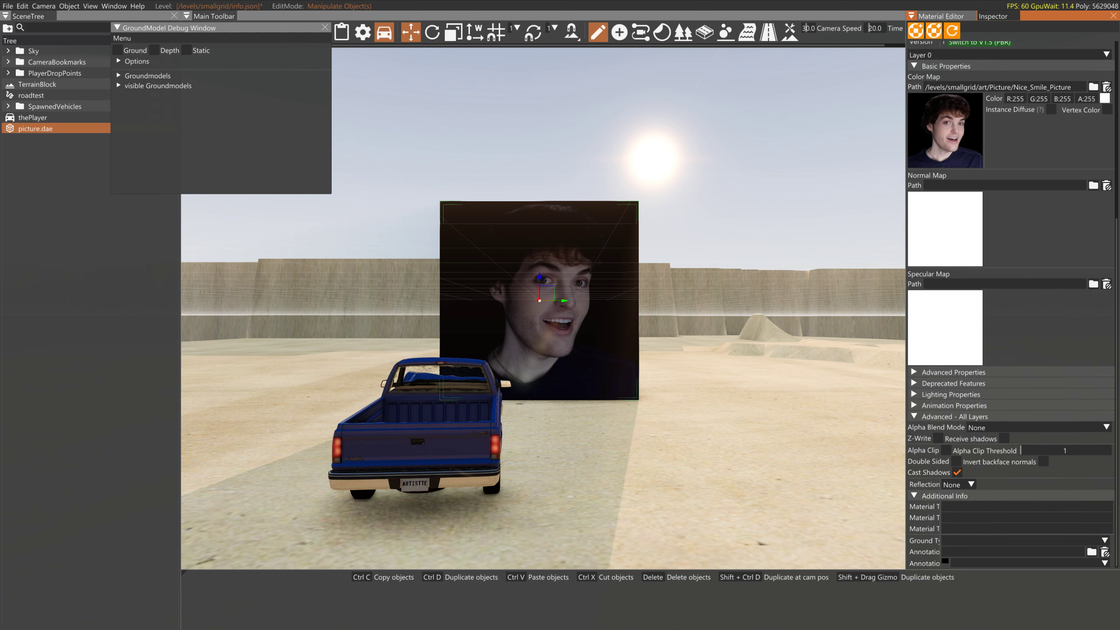
left_click(953, 540)
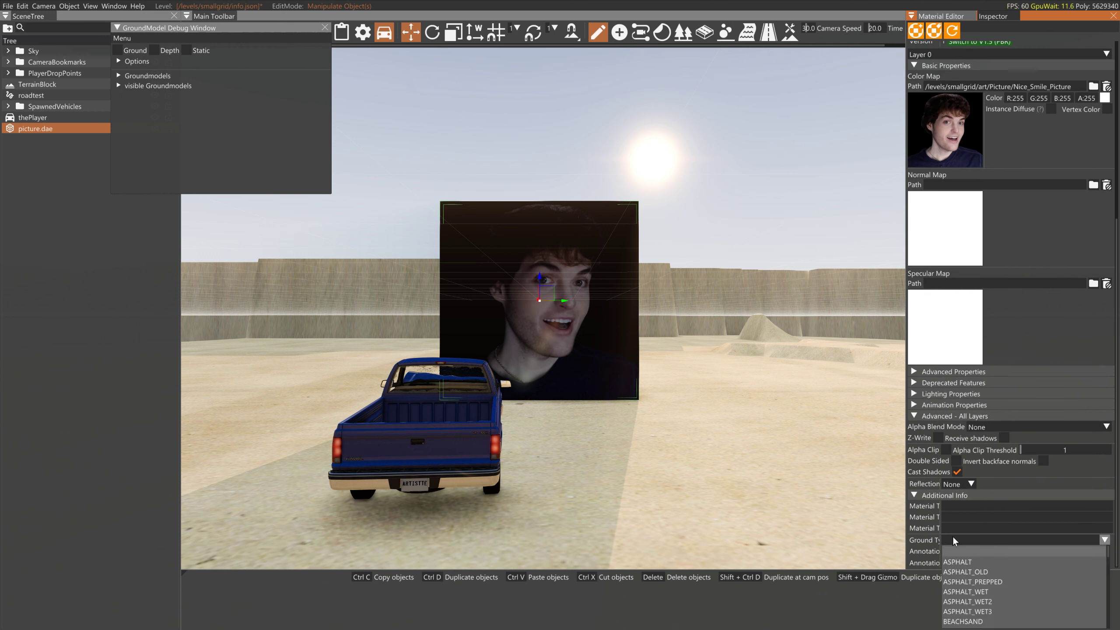
scroll(979, 593, "down", 3)
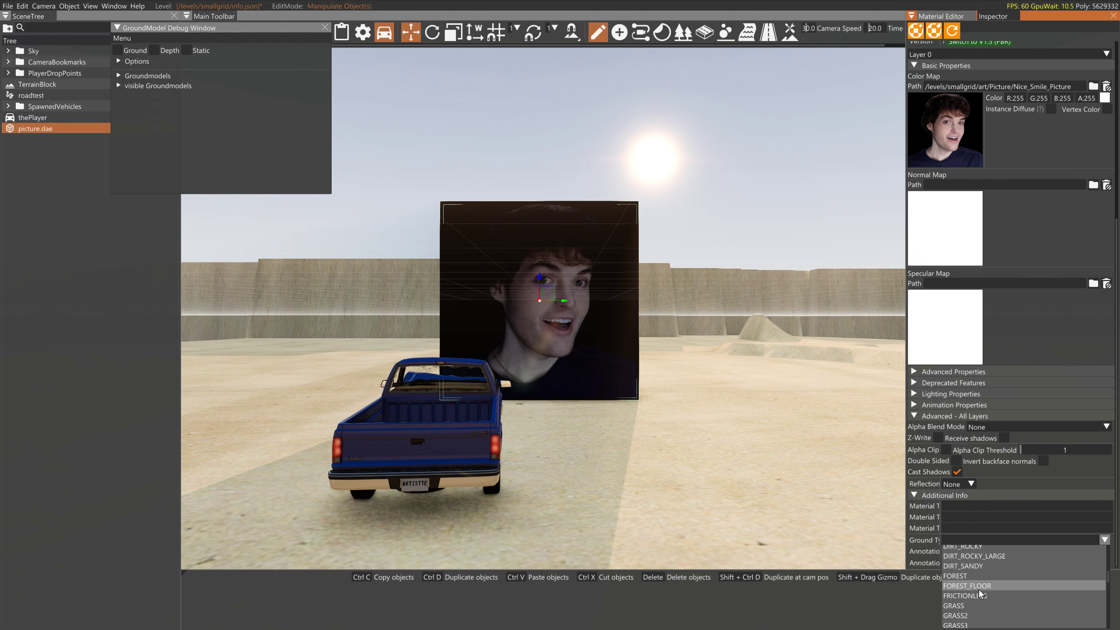
scroll(979, 591, "down", 4)
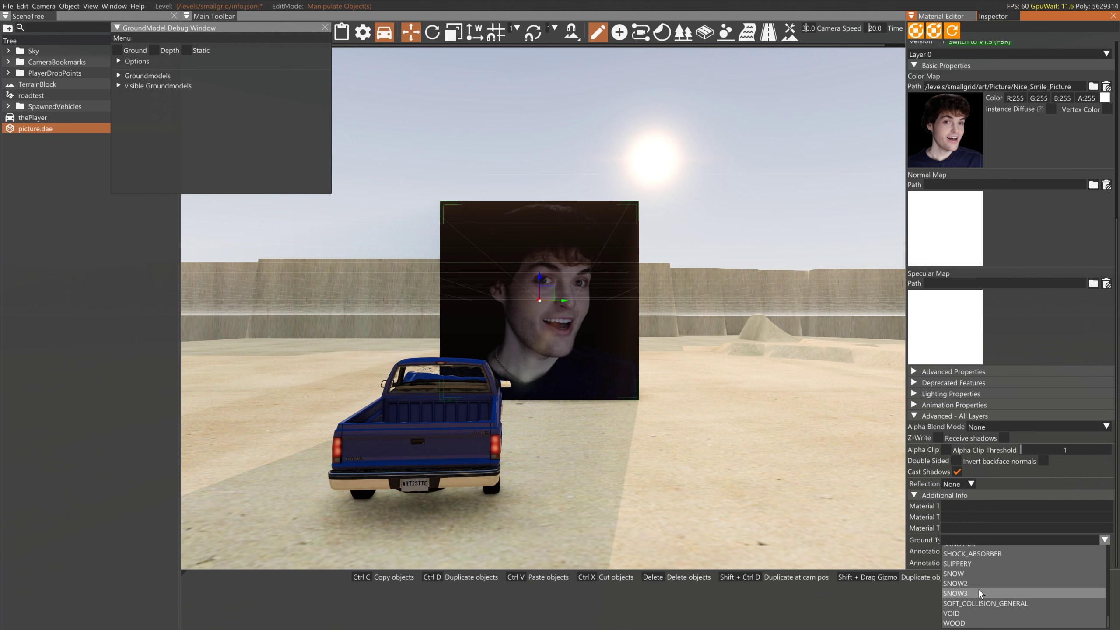
scroll(978, 589, "up", 3)
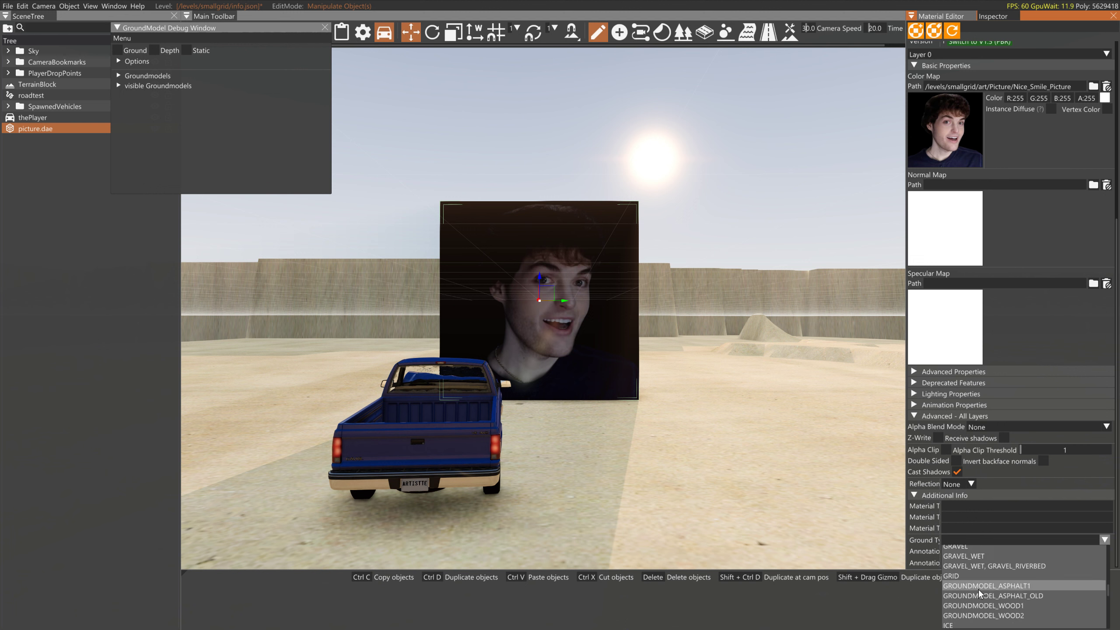
scroll(978, 588, "up", 5)
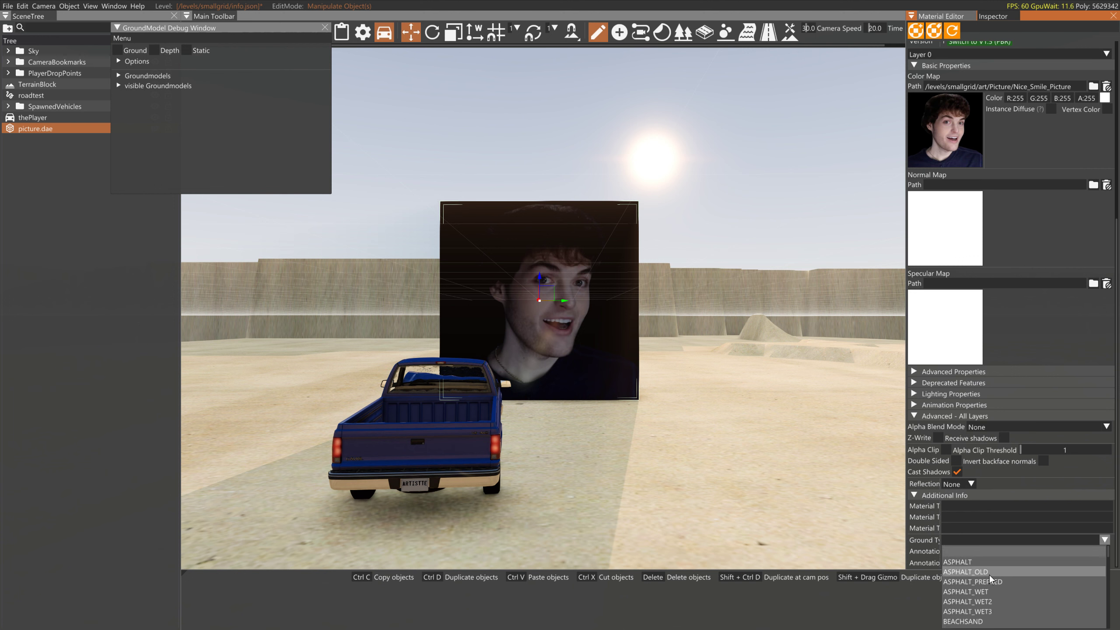
left_click(944, 554)
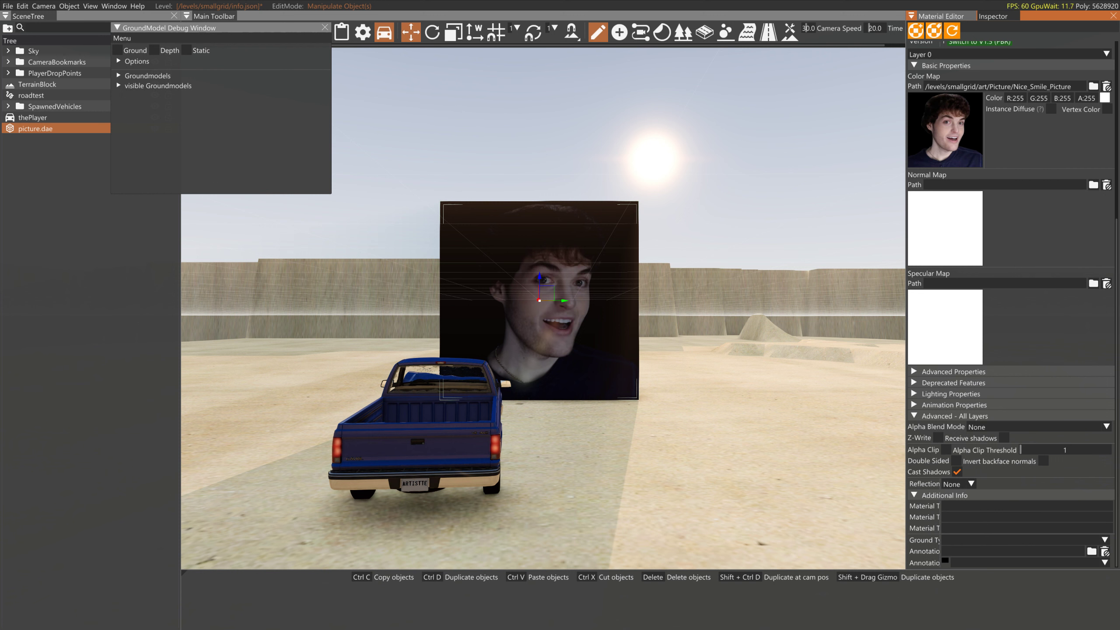
Try the Emissive option in the picture material's lighting properties, turn it off again and enable Glow instead.
scroll(944, 553, "up", 3)
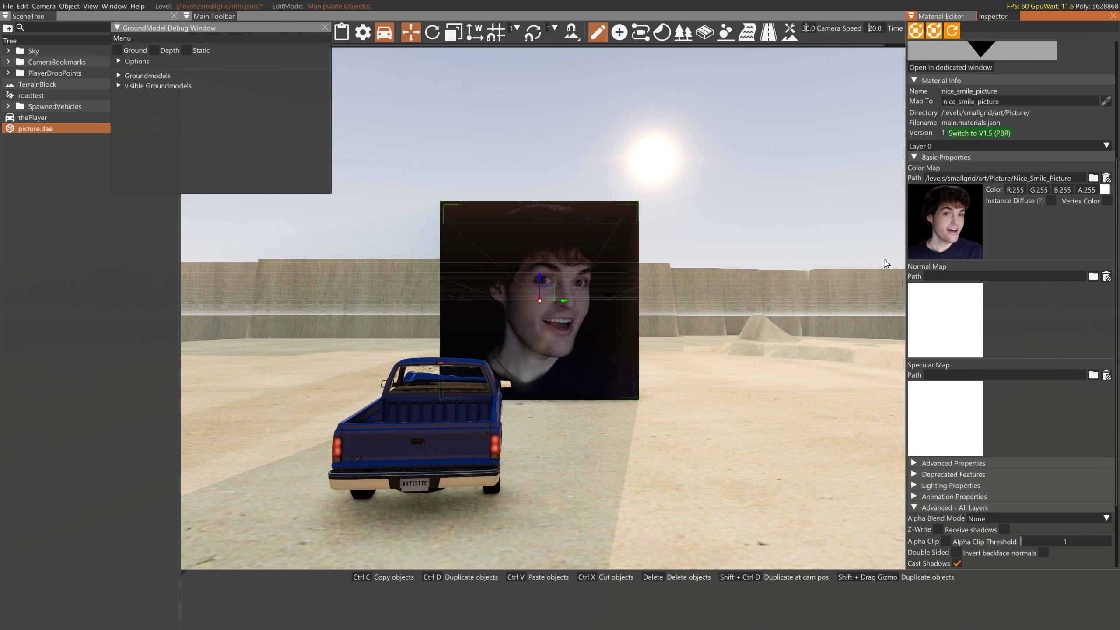
left_click(914, 486)
left_click(937, 539)
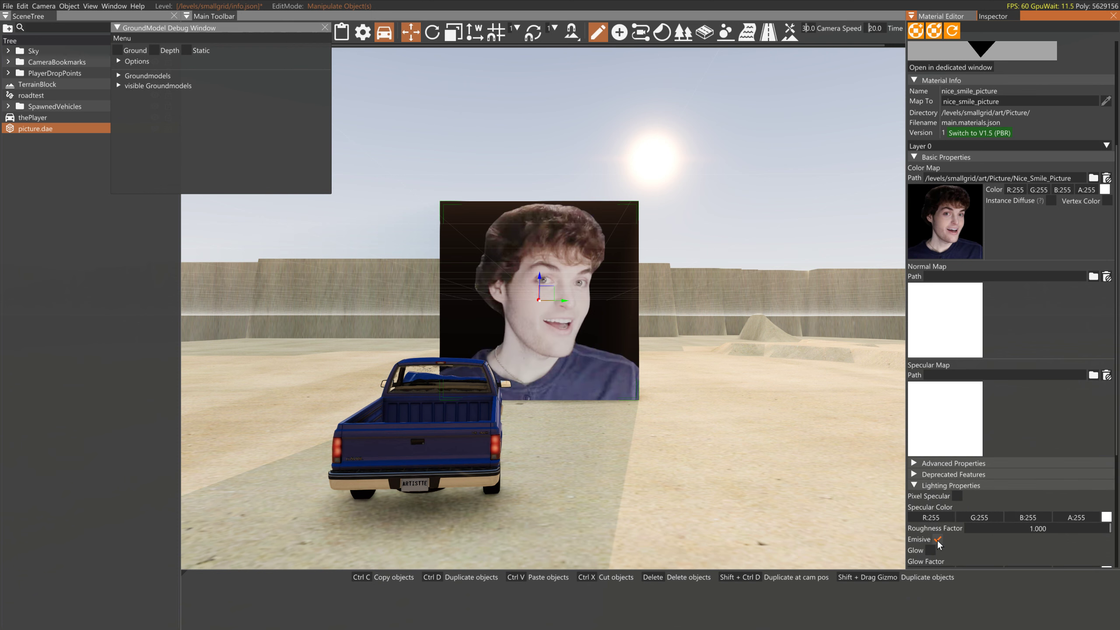
left_click(936, 539)
left_click(931, 550)
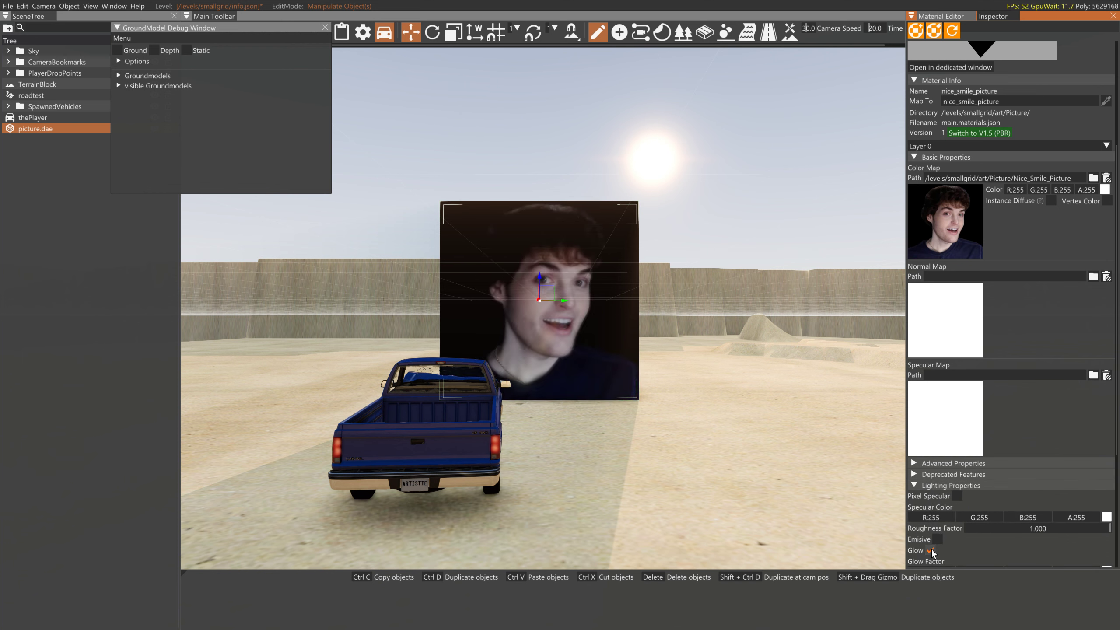
Turn the Glow option off again in the picture material's lighting properties.
left_click(930, 550)
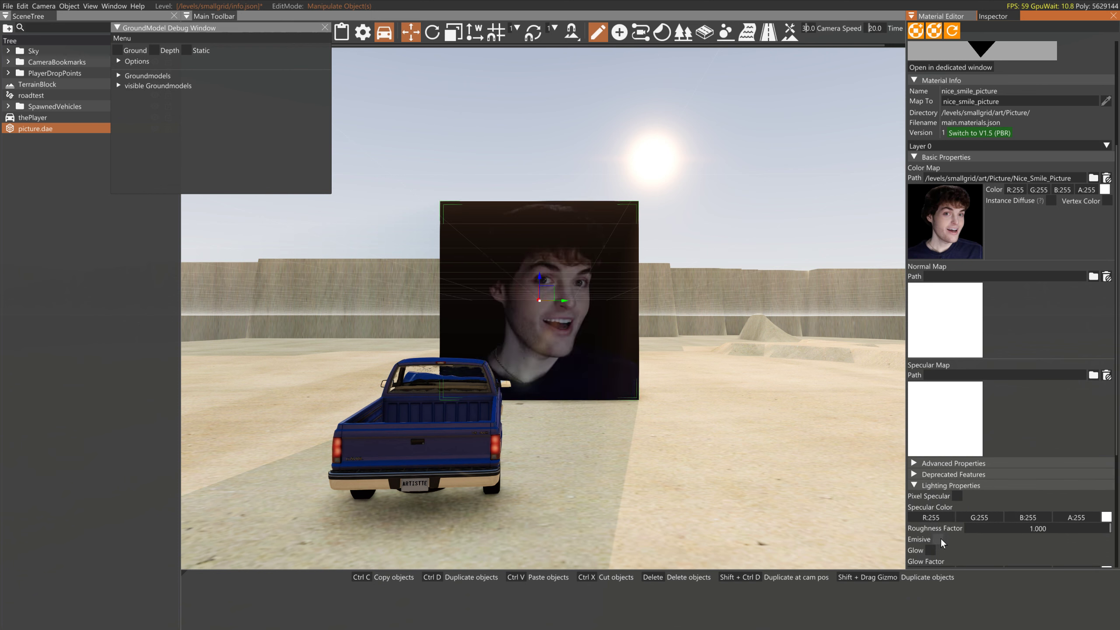
left_click(959, 495)
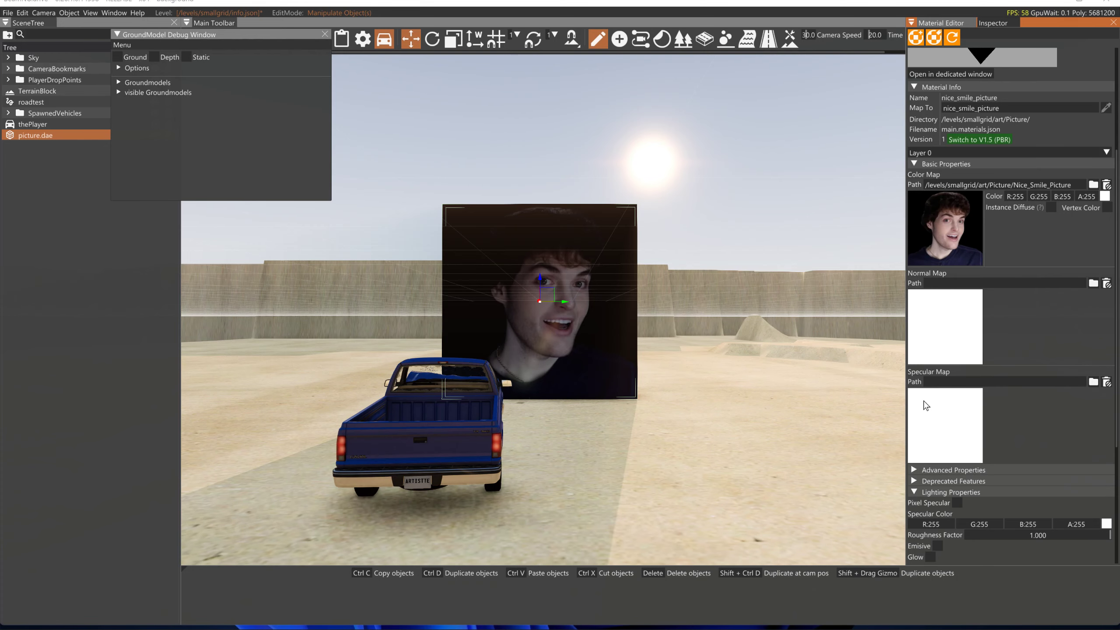
Switch to GIMP and apply the Normal Map filter to the portrait with a scale of 10.00.
key("alt+Tab")
key("alt+Tab")
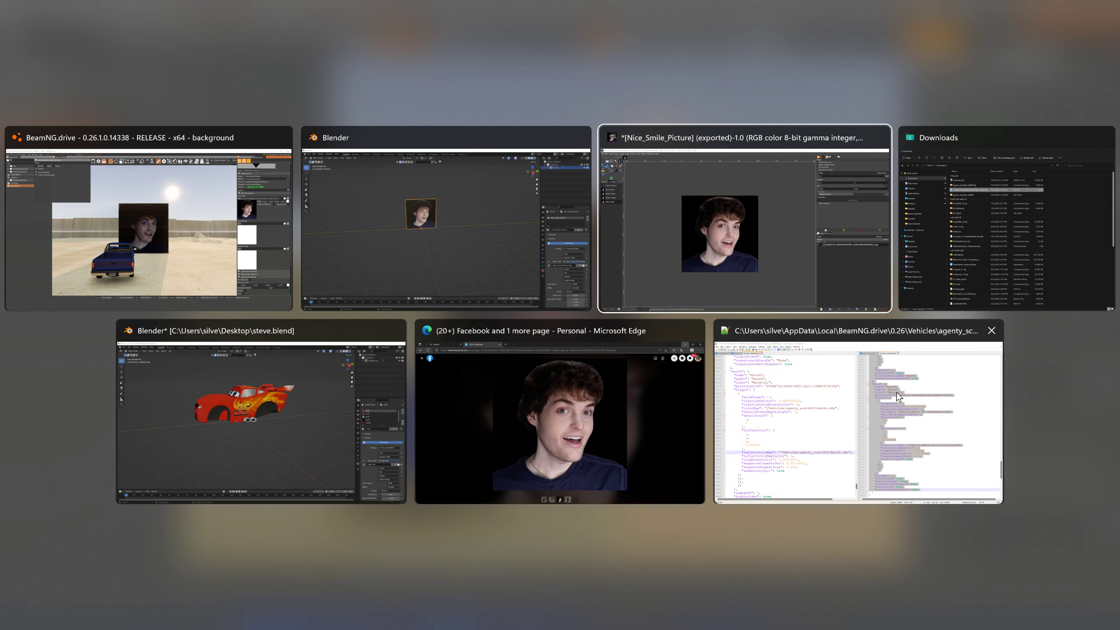
left_click(102, 19)
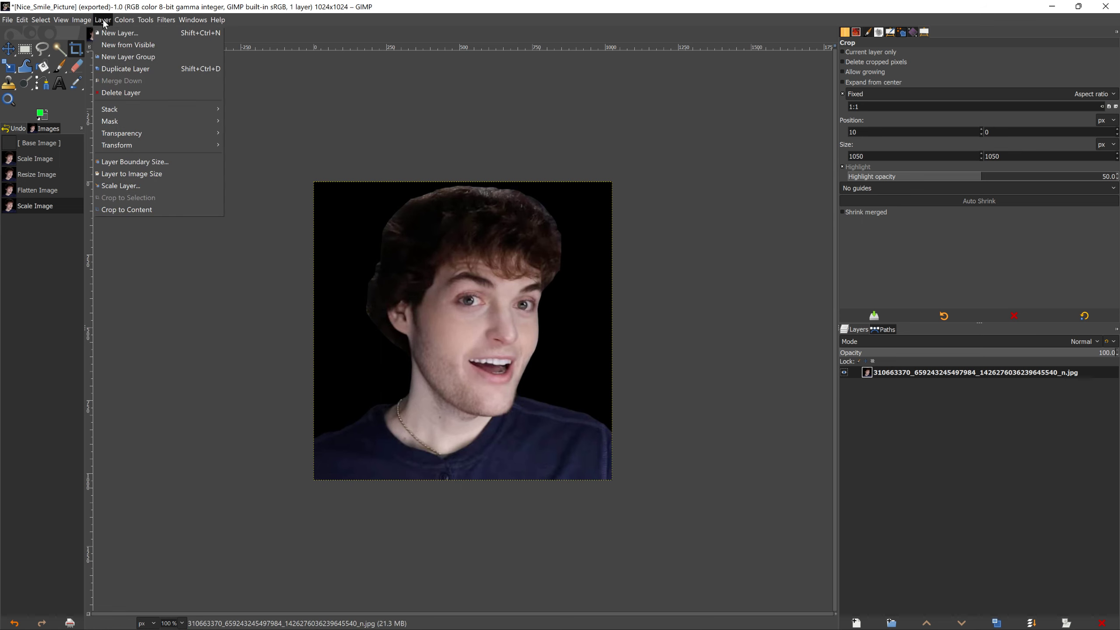
left_click(144, 19)
left_click(166, 19)
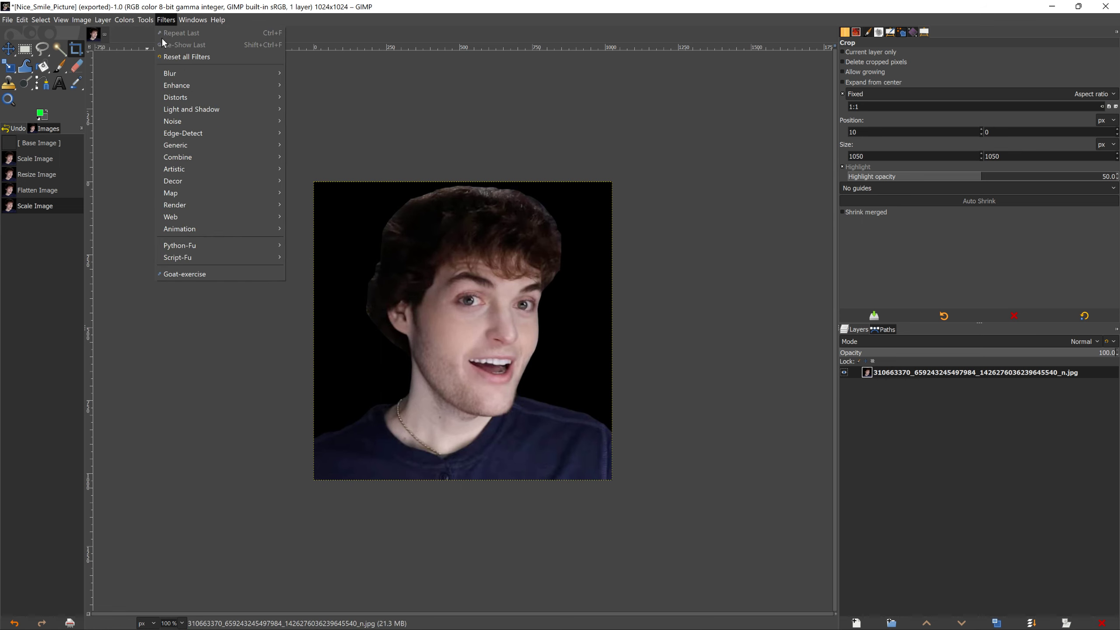
mouse_move(196, 146)
left_click(318, 181)
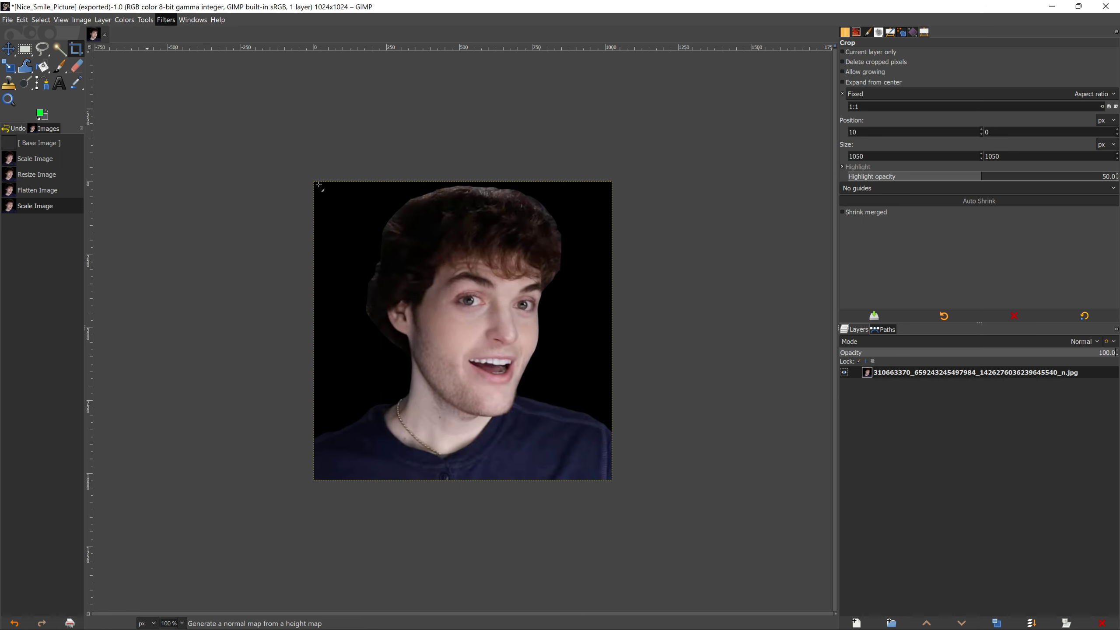
left_click(728, 453)
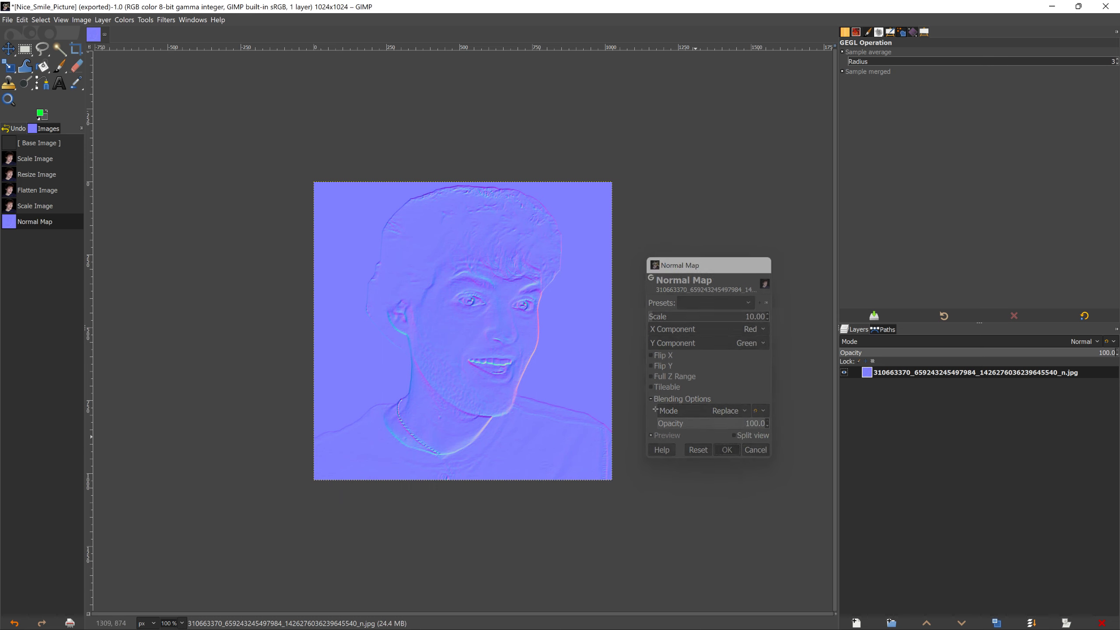
Start exporting the normal map image, choosing BeamNG.drive's 0.26/Levels/smallgrid/art/Picture folder as the destination.
left_click(7, 20)
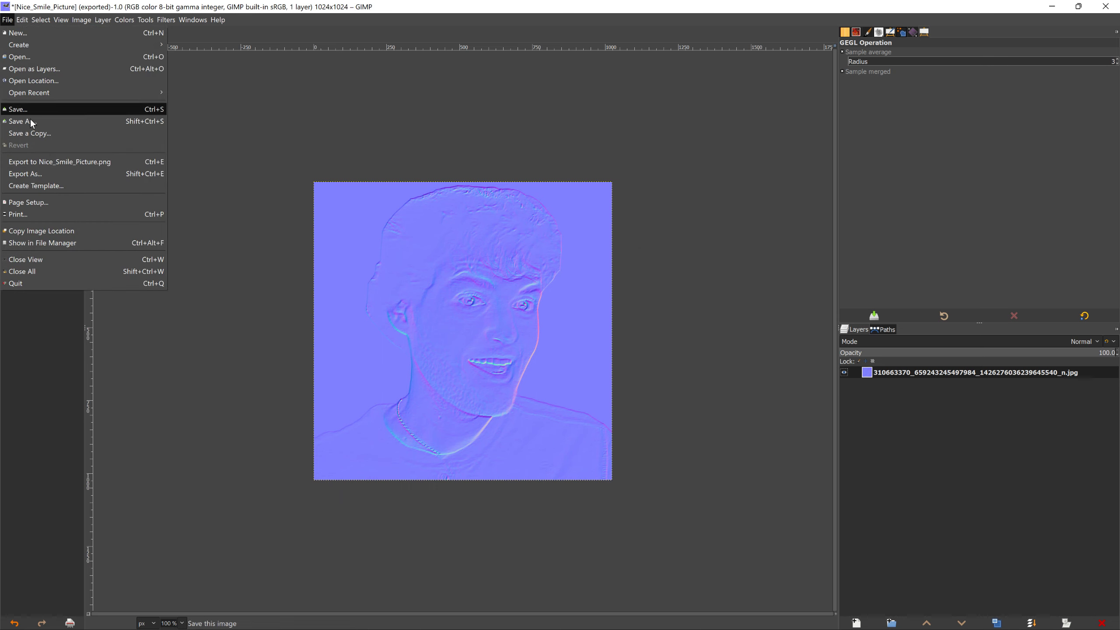
left_click(42, 172)
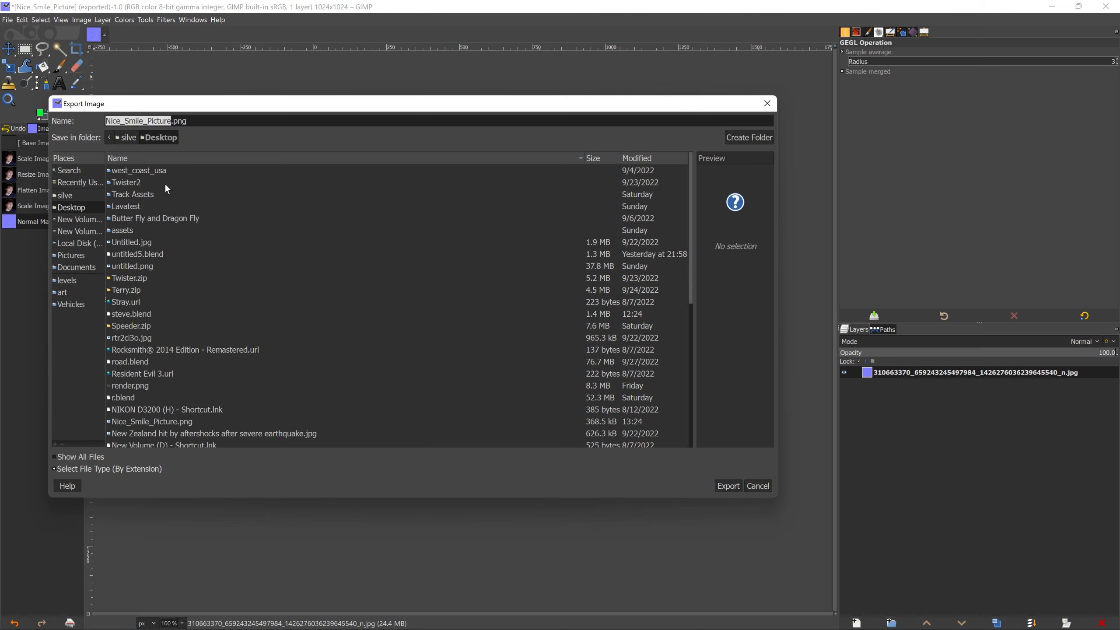
left_click(66, 279)
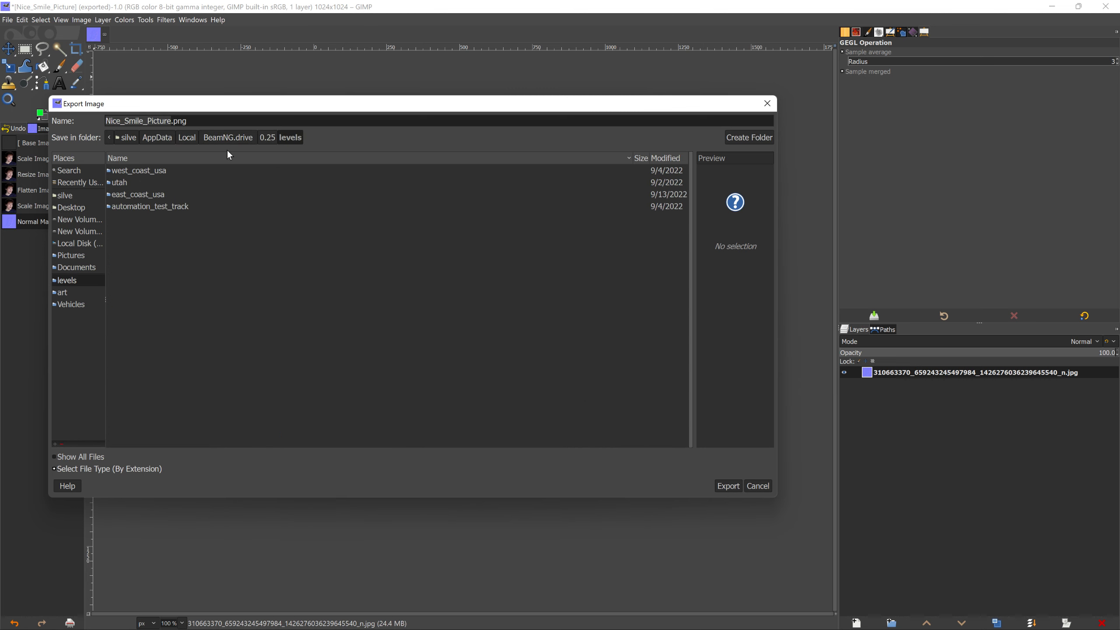
left_click(238, 138)
double_click(133, 193)
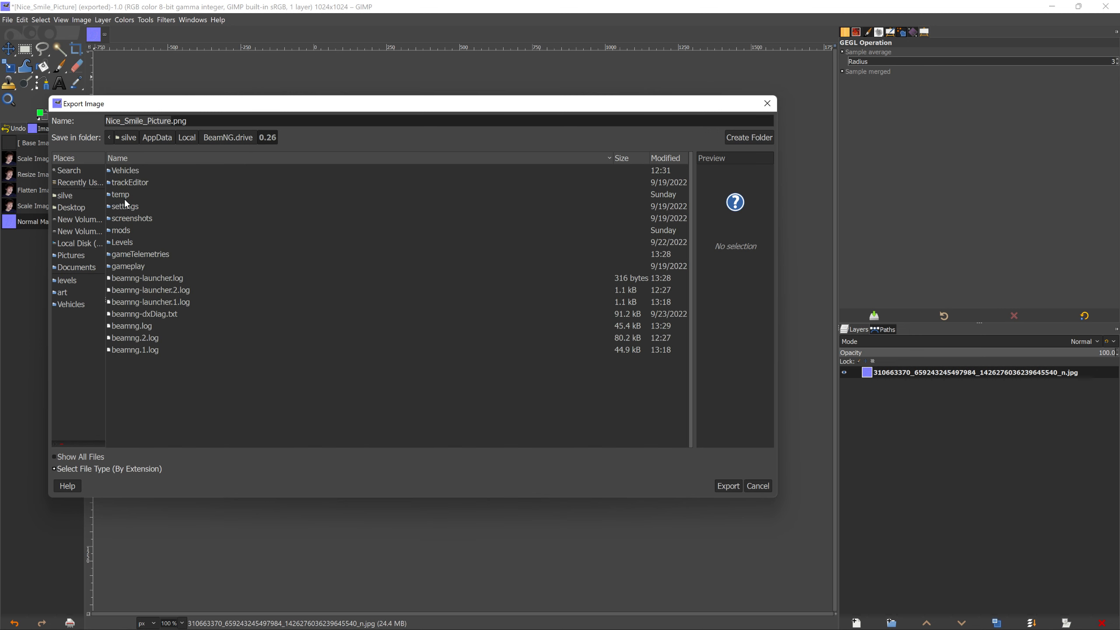
double_click(122, 243)
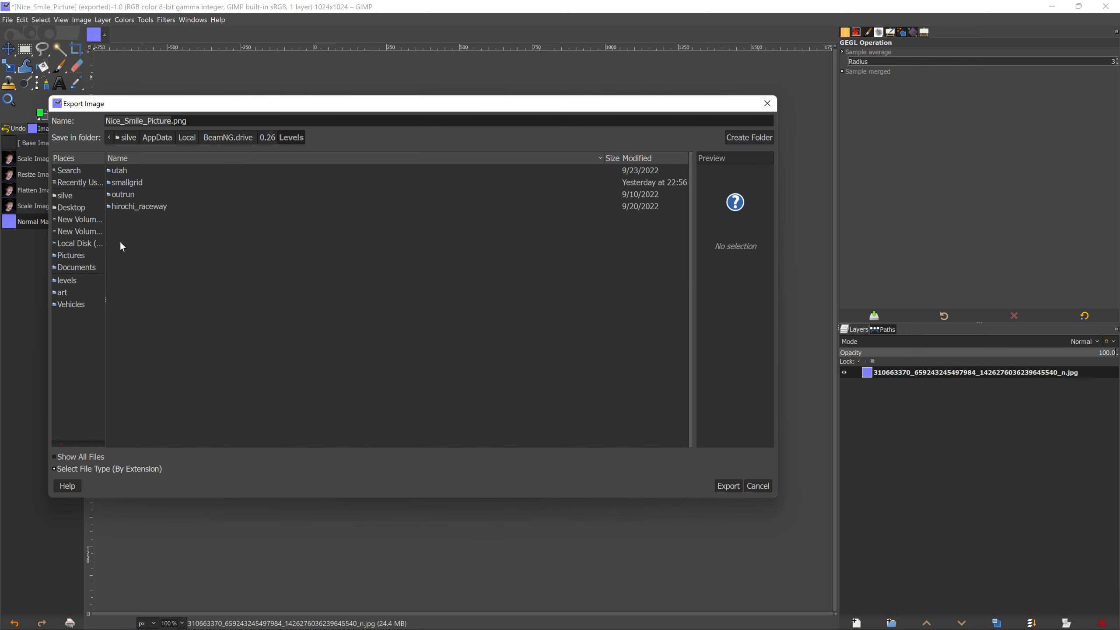
double_click(131, 182)
double_click(121, 206)
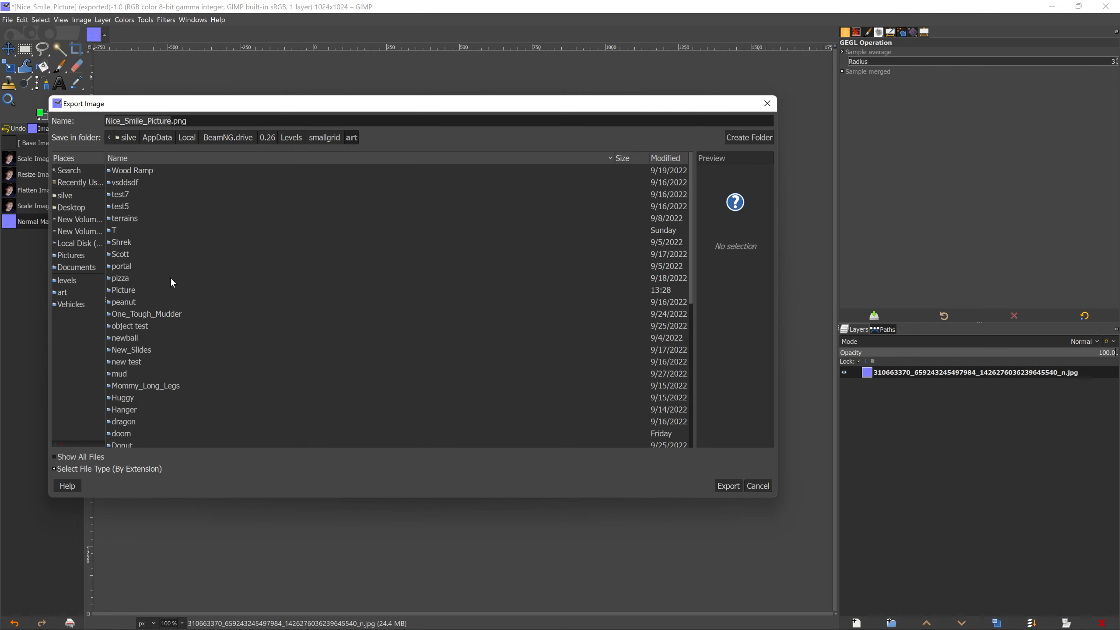
scroll(175, 307, "down", 5)
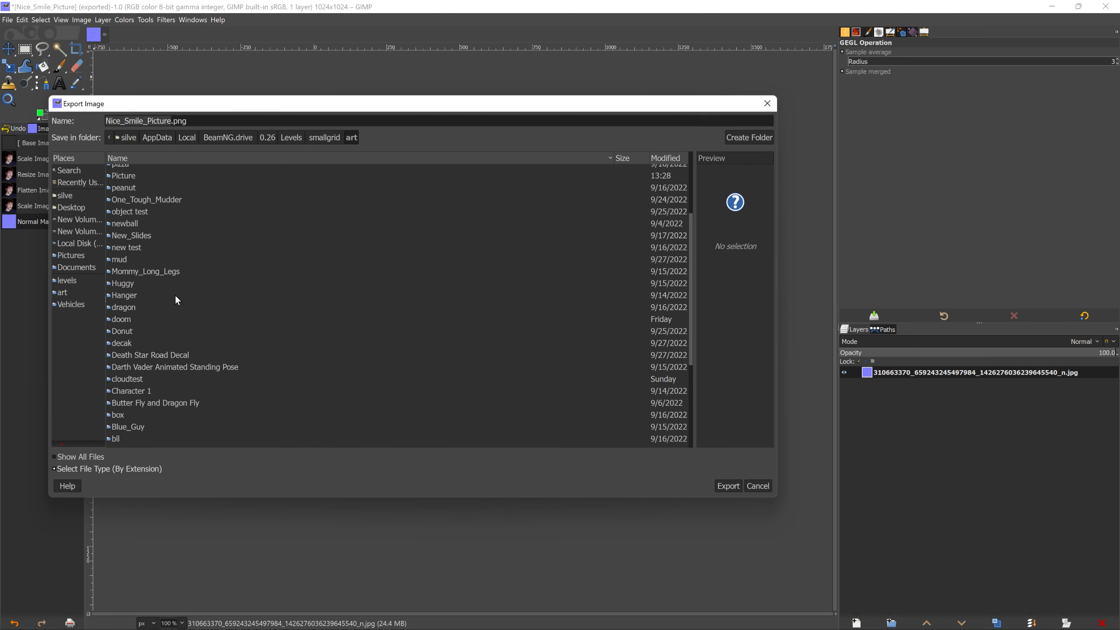
scroll(175, 295, "up", 3)
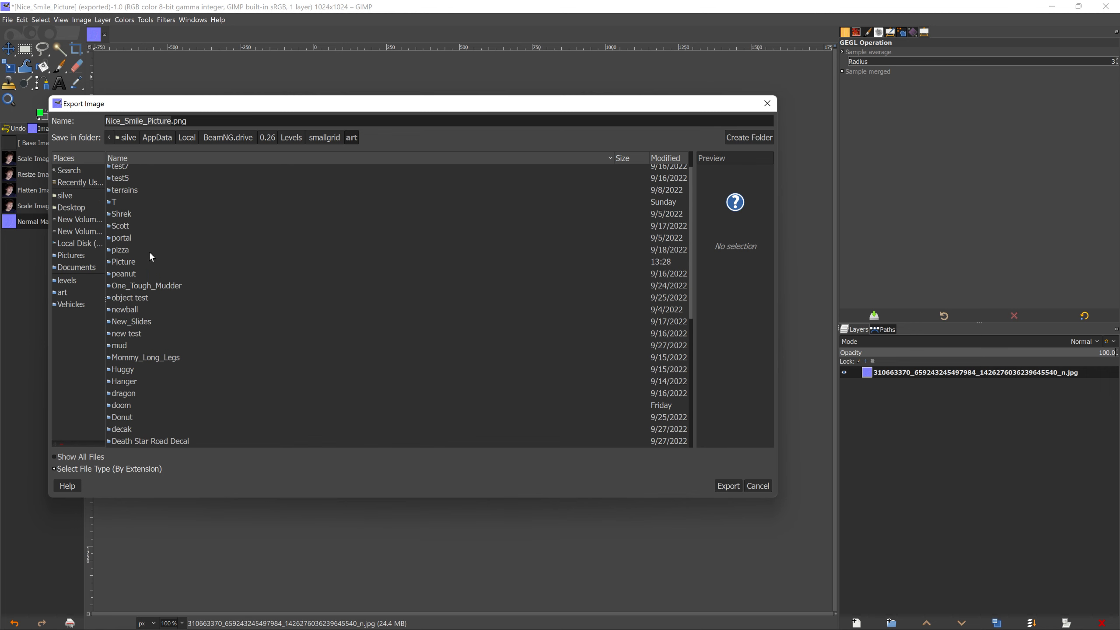
double_click(122, 262)
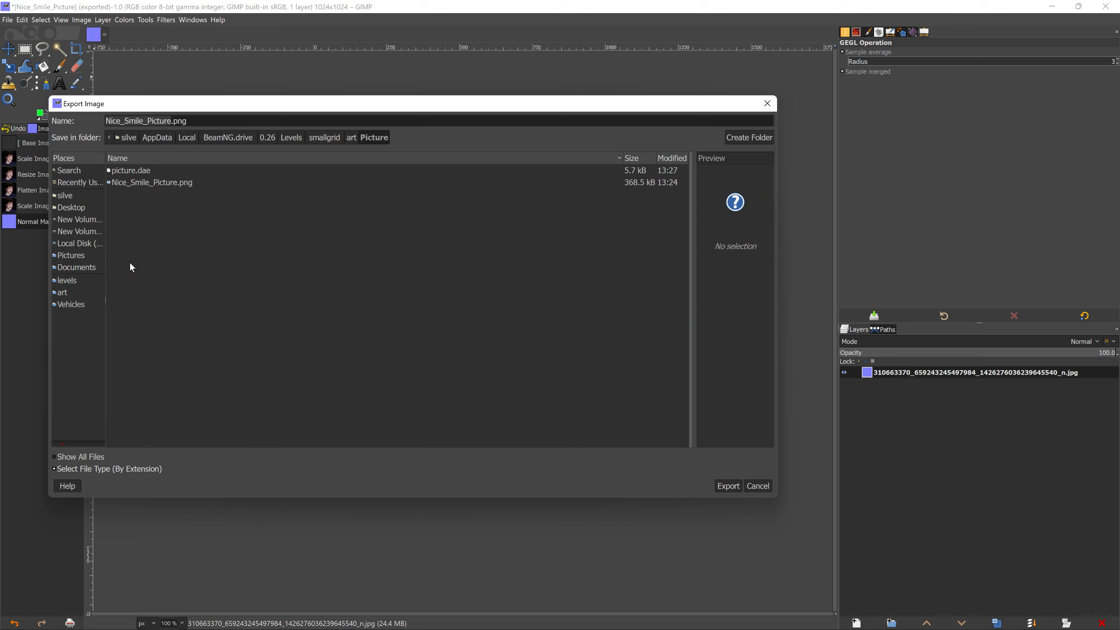
Name the file Nice_Smile_Picture_n.png and export it with the offered PNG options.
left_click(171, 120)
type("_n")
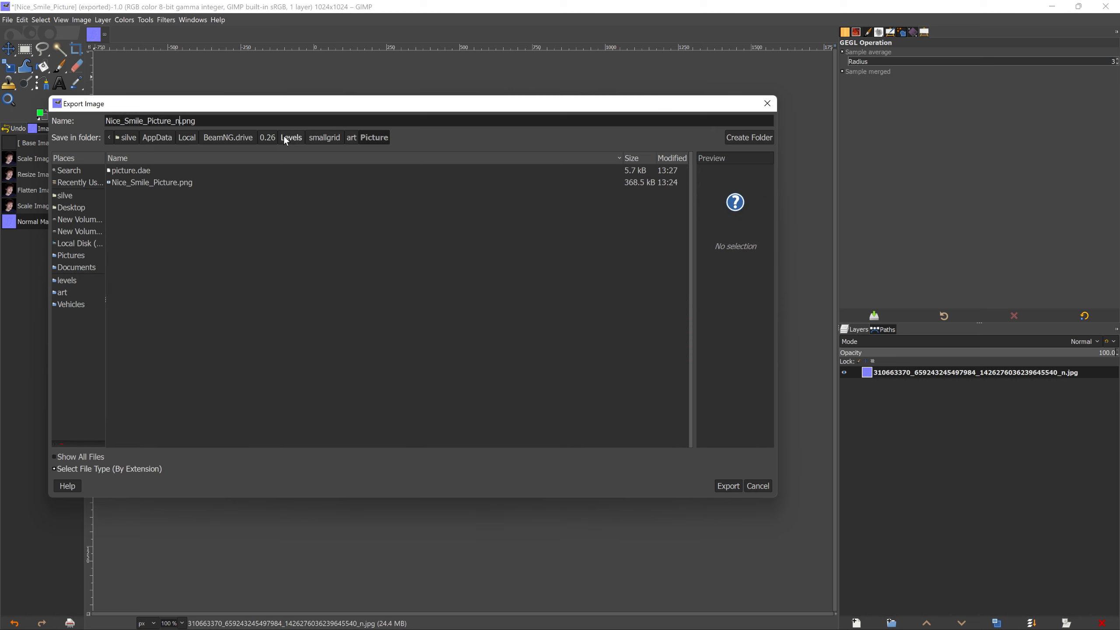
left_click(728, 485)
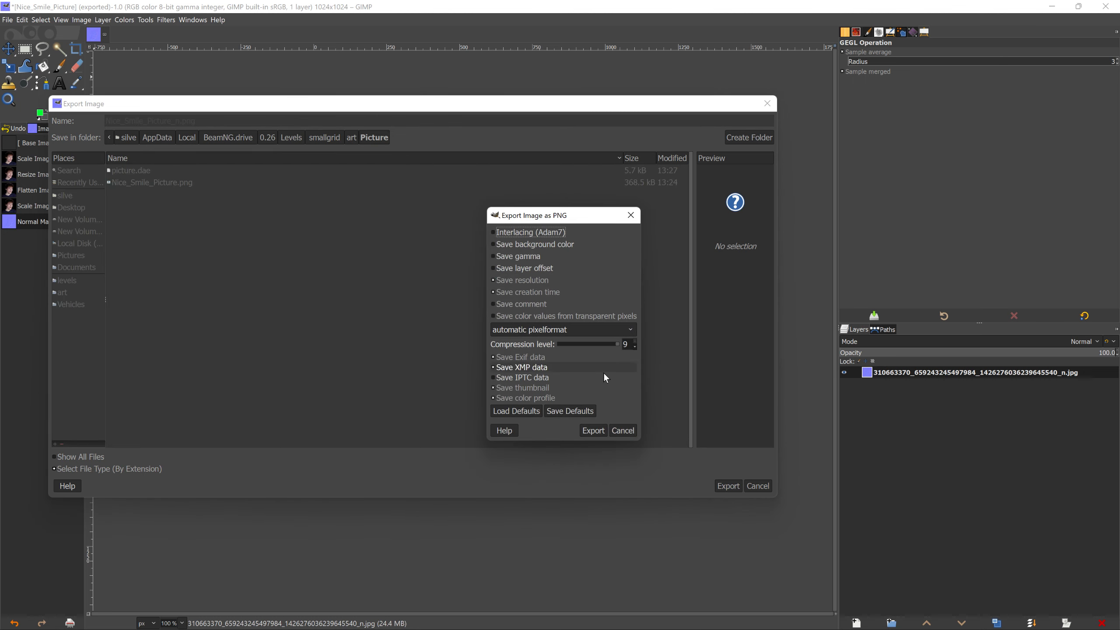
left_click(593, 424)
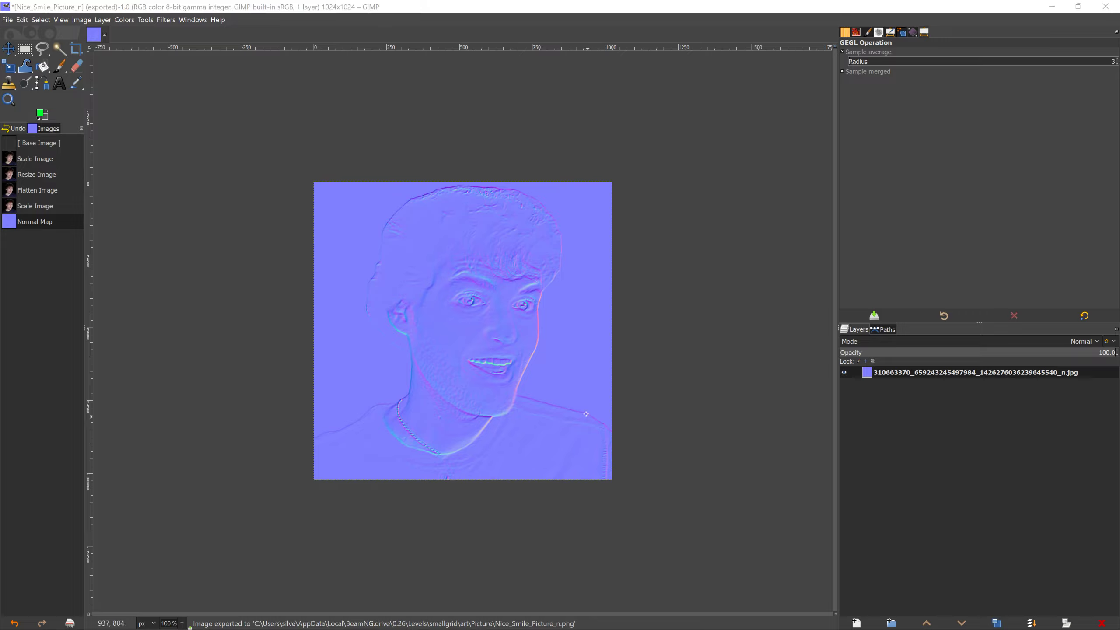
Switch back to BeamNG.drive and assign Nice_Smile_Picture_n.png from /levels/smallgrid/art/Picture/ as the material's Normal Map.
key("alt+Tab")
left_click(921, 321)
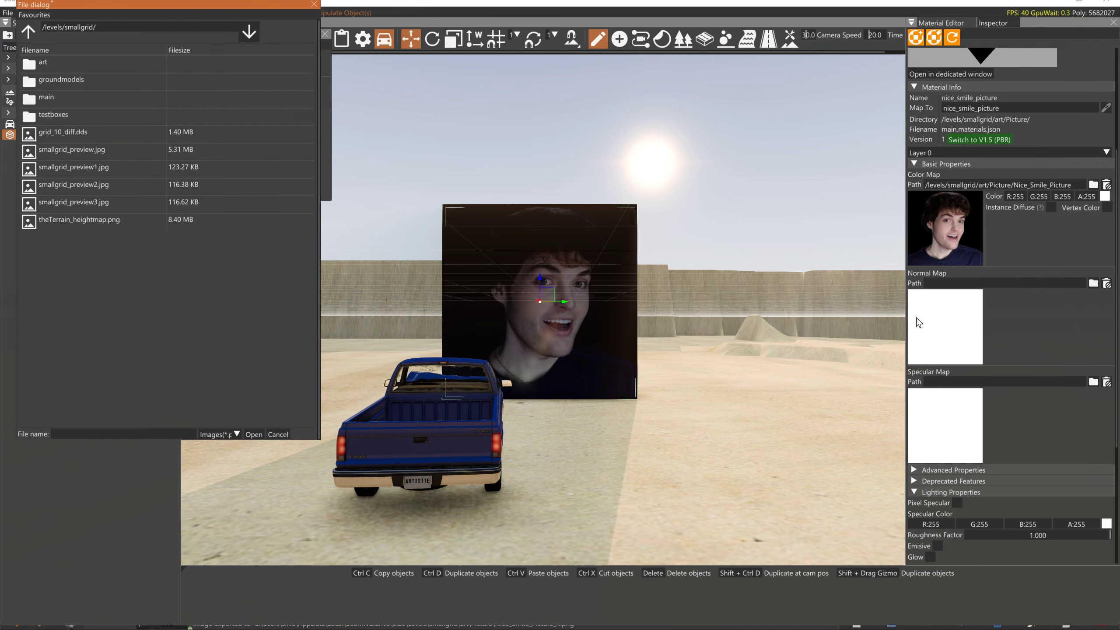
double_click(51, 61)
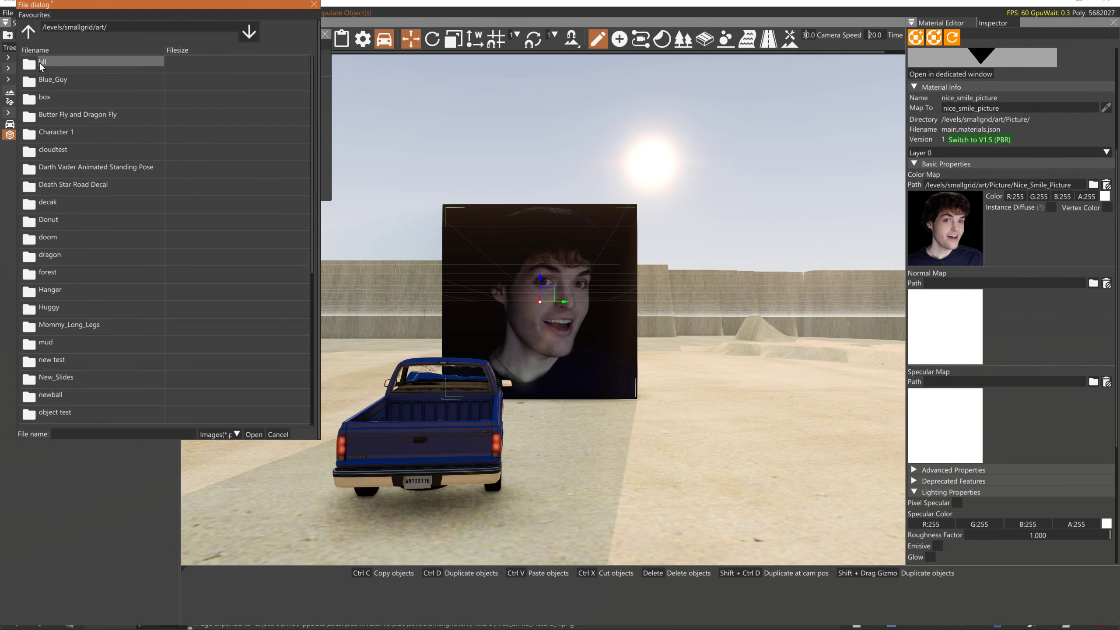
scroll(60, 390, "down", 3)
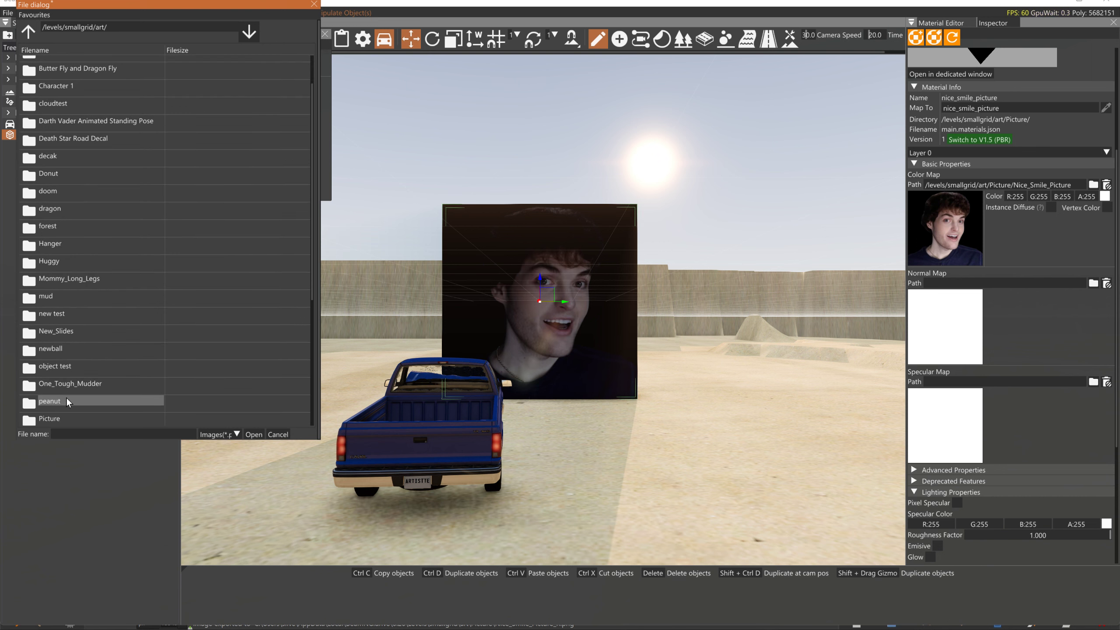
scroll(66, 395, "down", 1)
double_click(67, 375)
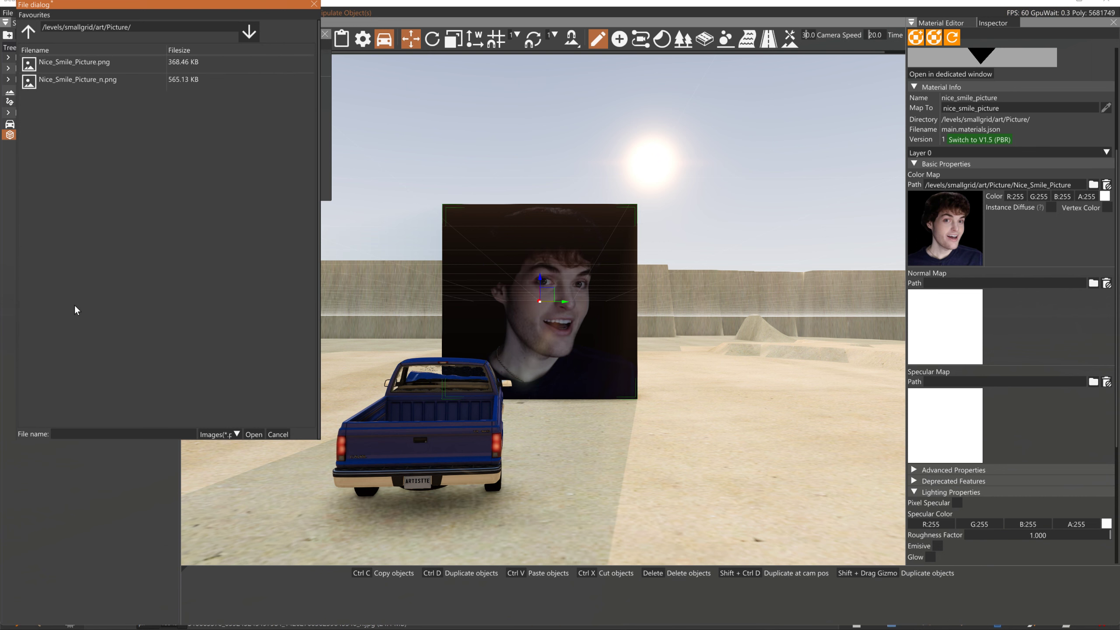
left_click(75, 79)
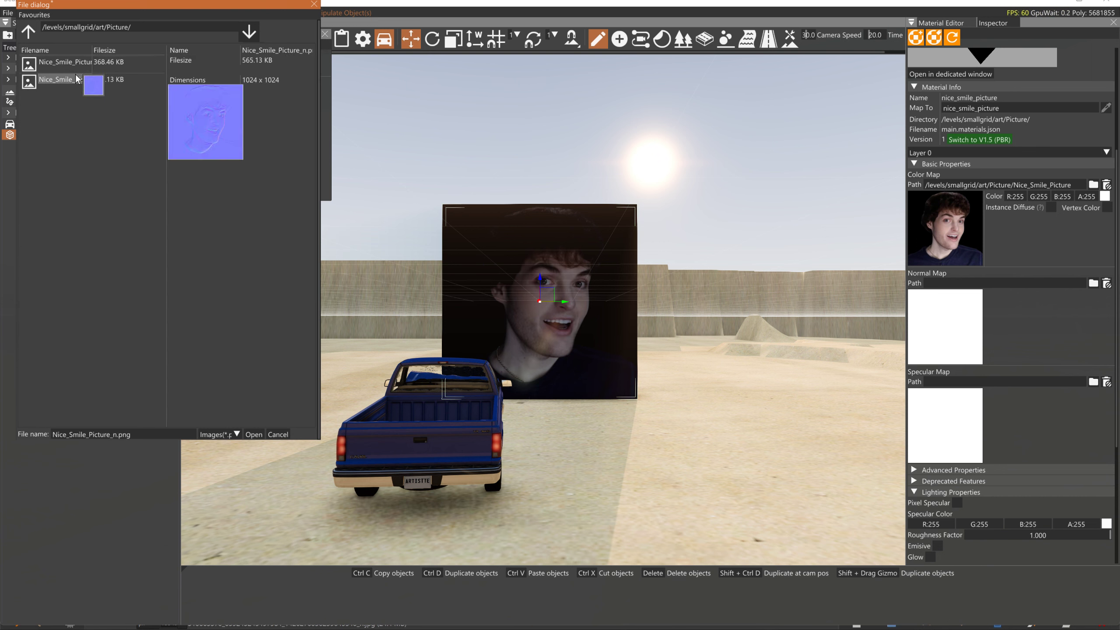
left_click(251, 433)
Assign Nice_Smile_Picture.png as the picture material's Specular Map.
scroll(1029, 420, "down", 3)
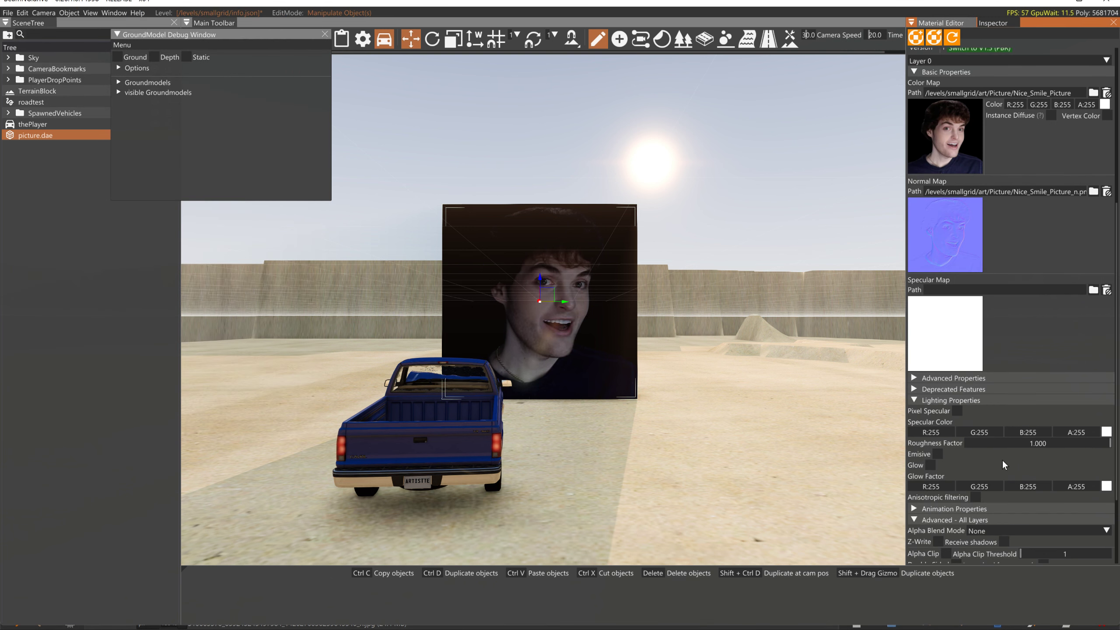
left_click(925, 360)
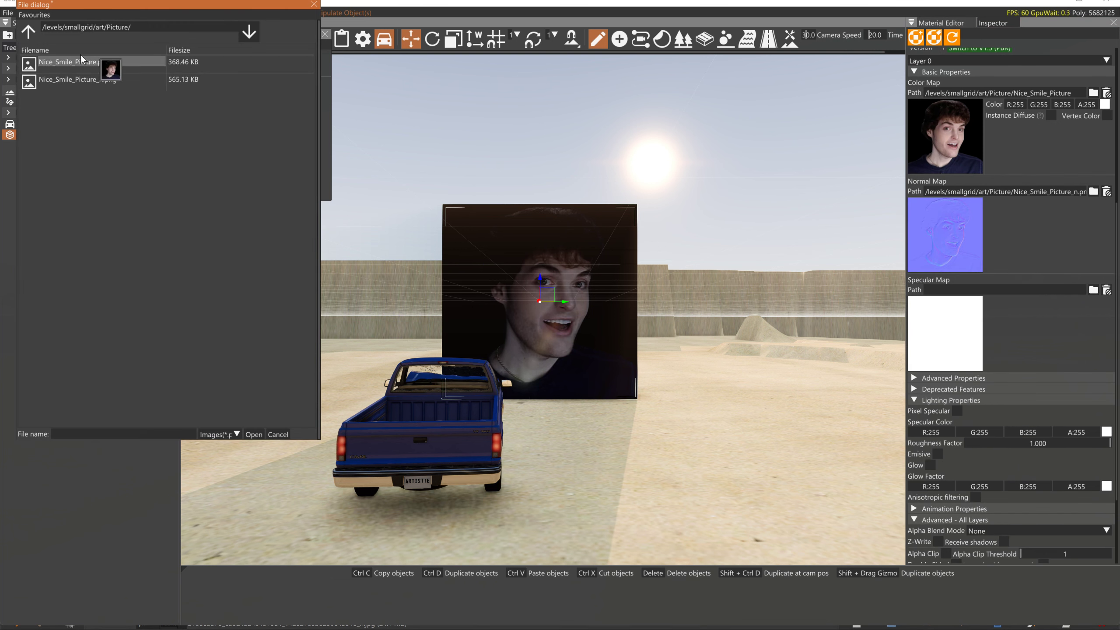
left_click(132, 64)
left_click(253, 434)
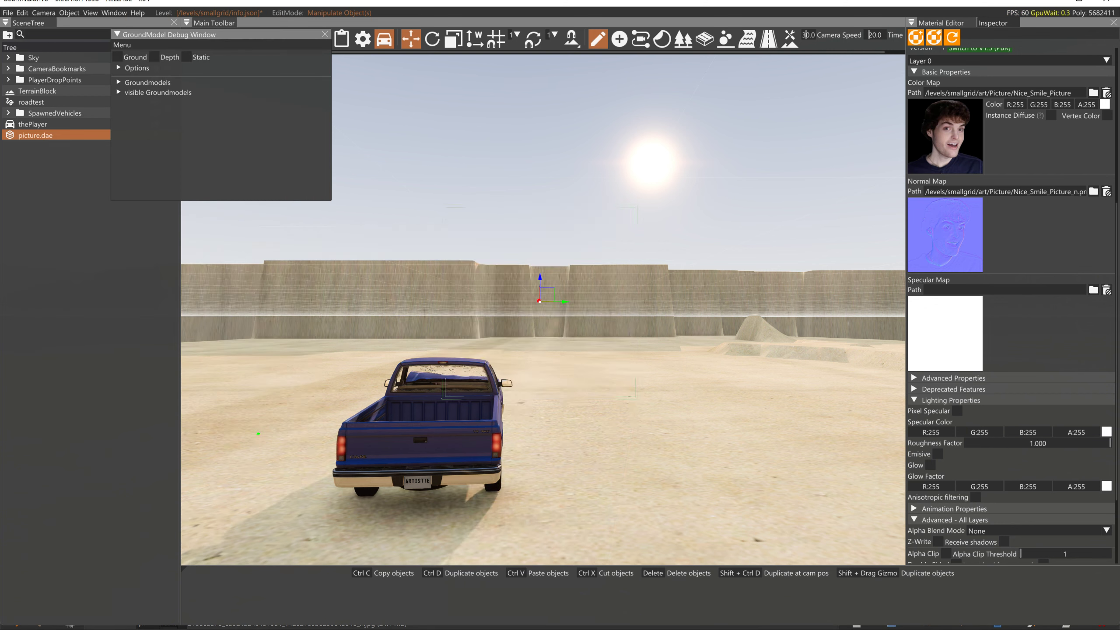
Expand the material's advanced properties and assign Nice_Smile_Picture_n.png as the Detail Normal Map.
scroll(970, 397, "down", 3)
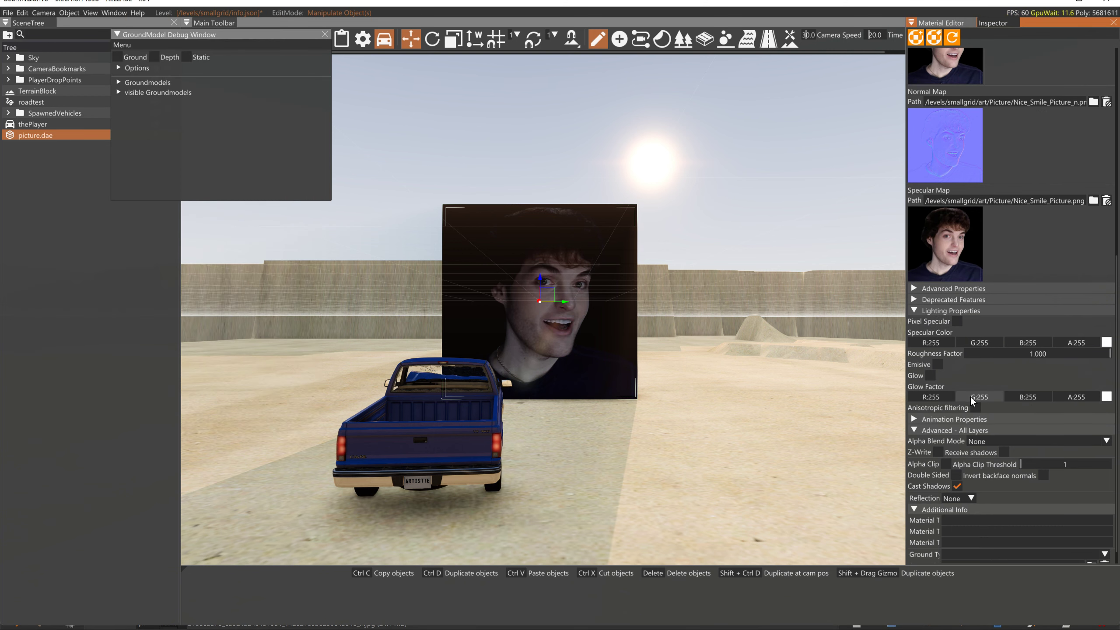
left_click(942, 290)
left_click(948, 531)
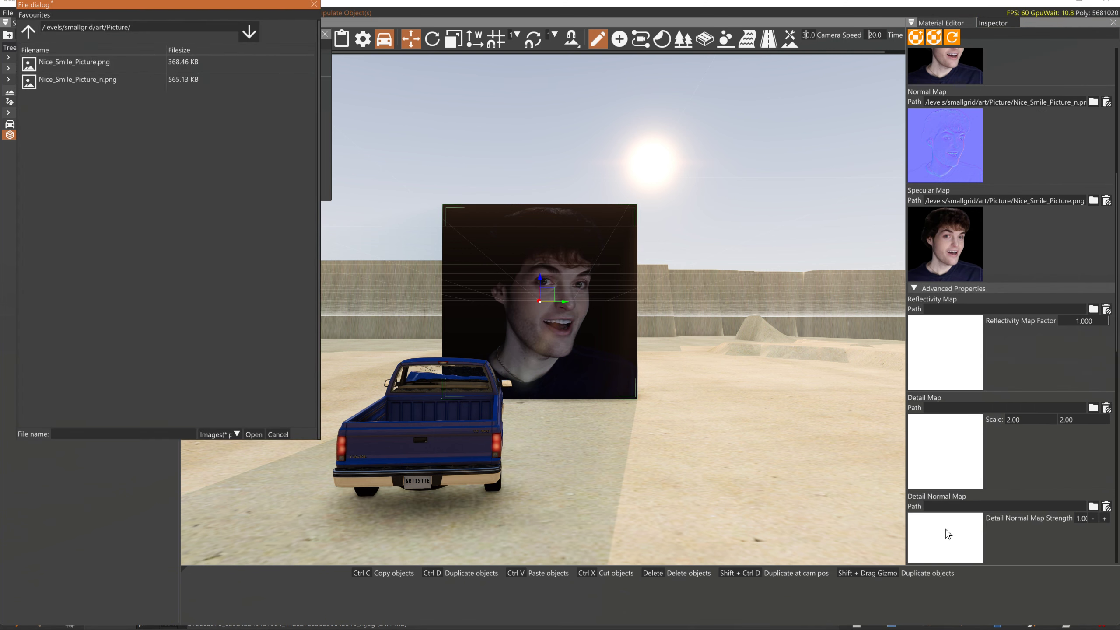
left_click(132, 81)
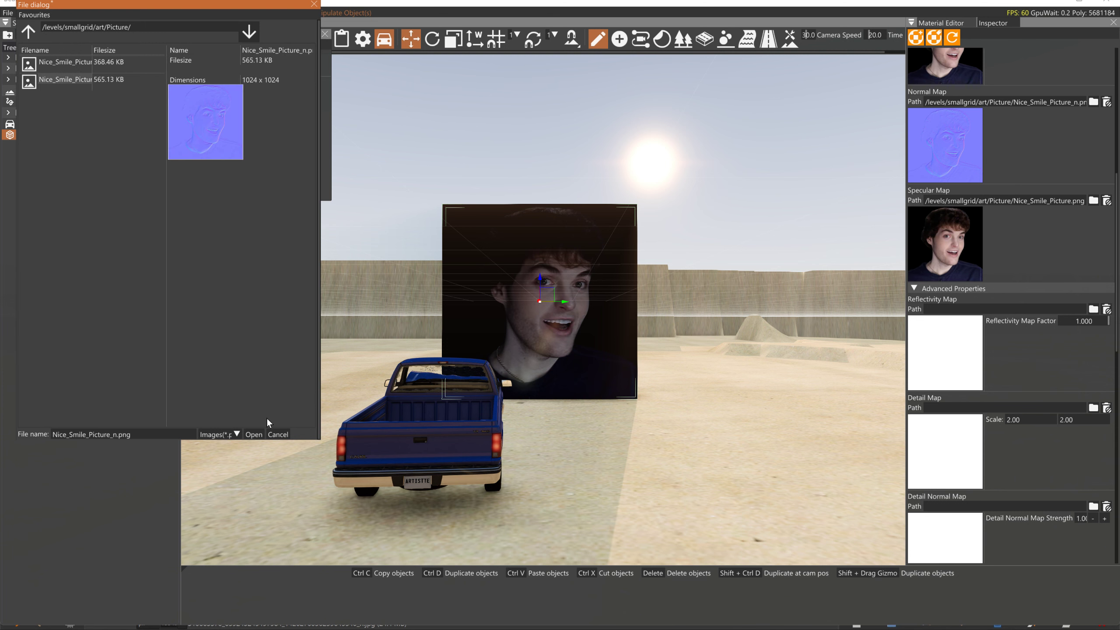
left_click(256, 434)
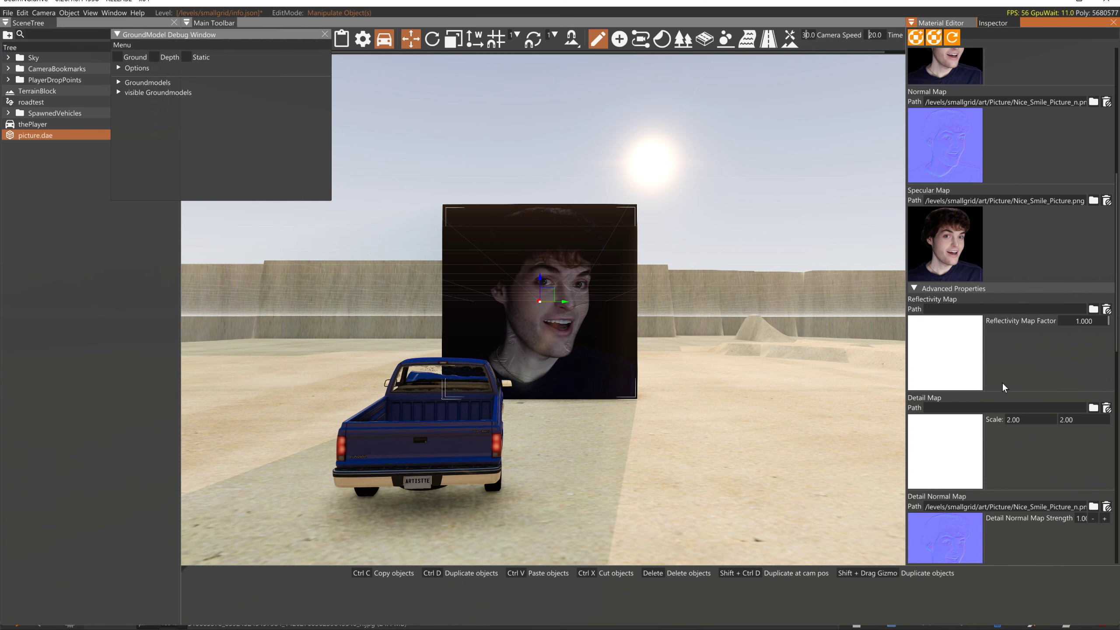
Set the Detail Map scale to 1.00 by 1.00 and the Detail Normal Map Strength to 1.
type("1")
key("Tab")
type("4")
key("BackSpace")
type("1")
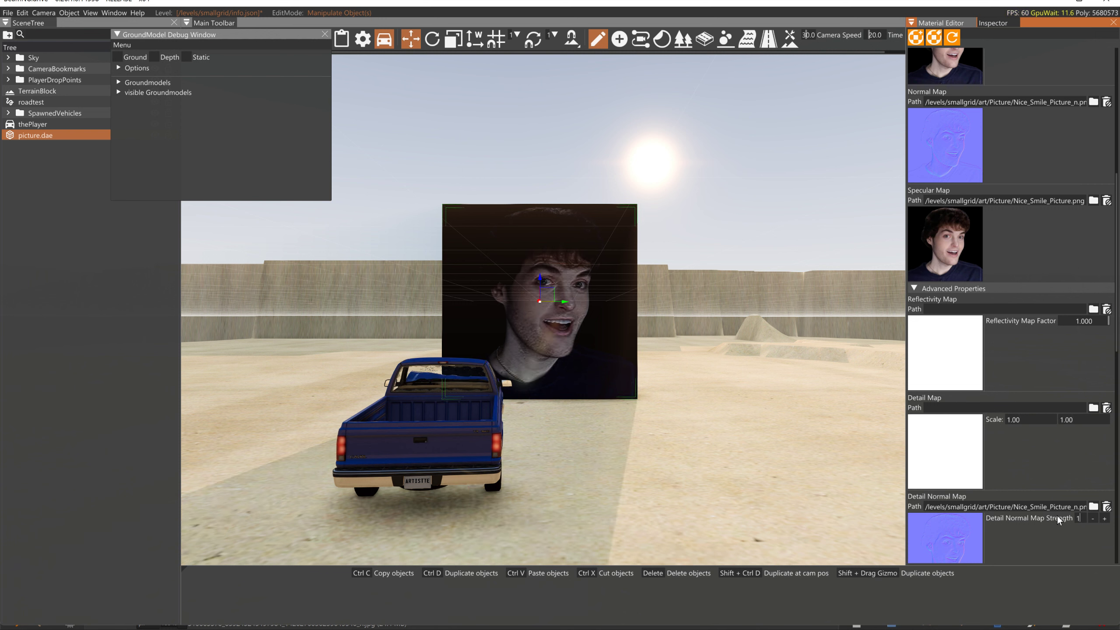
Set the picture material's Reflection mode to Level in the settings for all layers.
scroll(1015, 462, "down", 15)
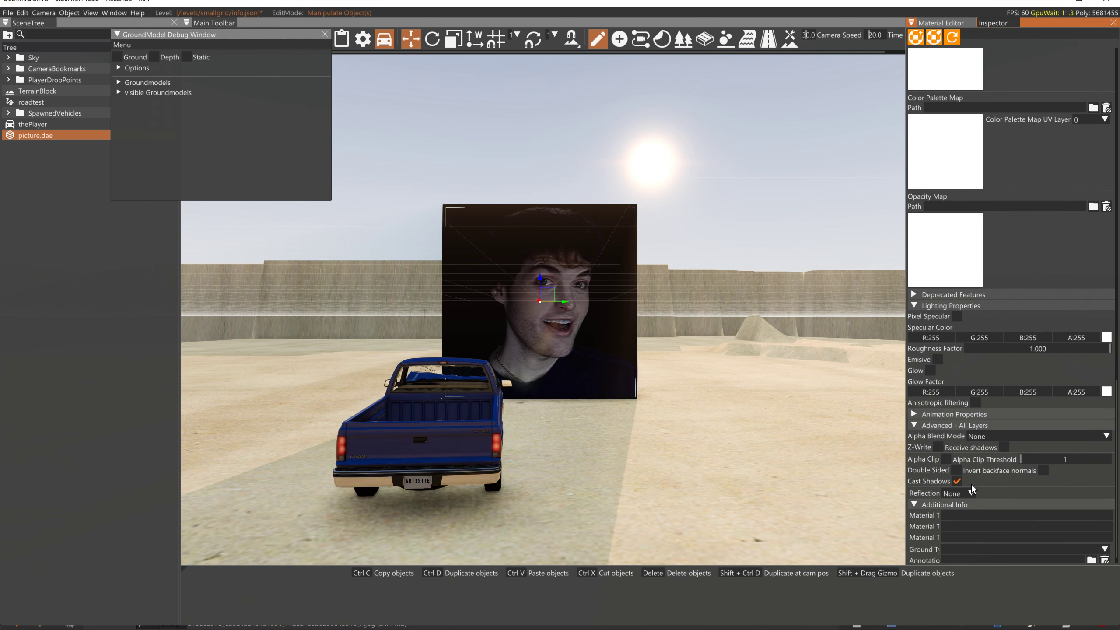
scroll(961, 534, "down", 1)
left_click(957, 479)
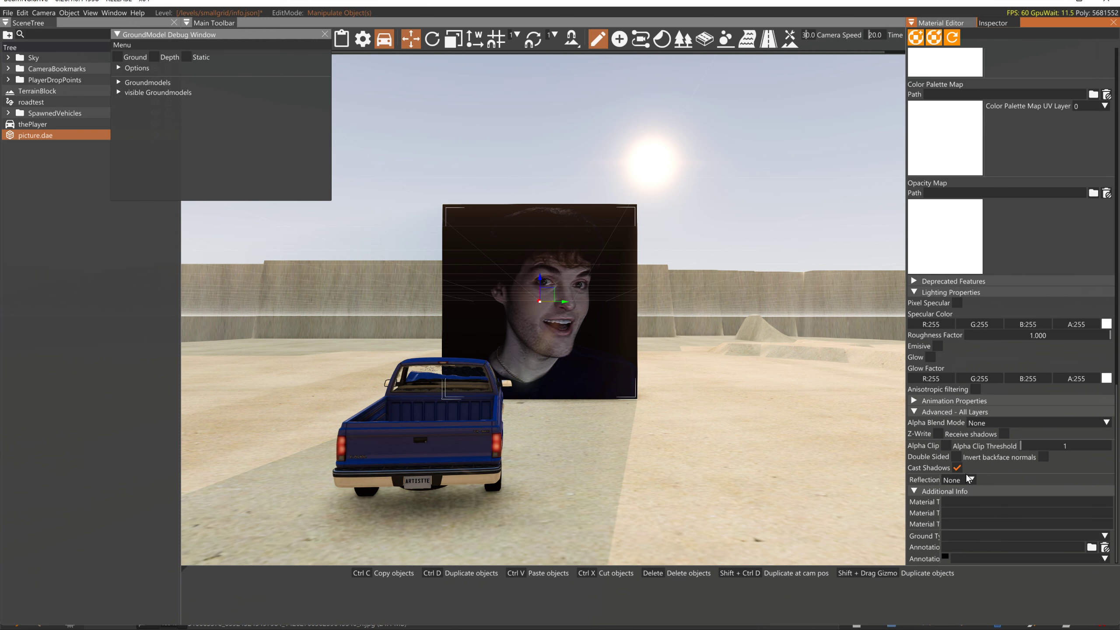
left_click(962, 503)
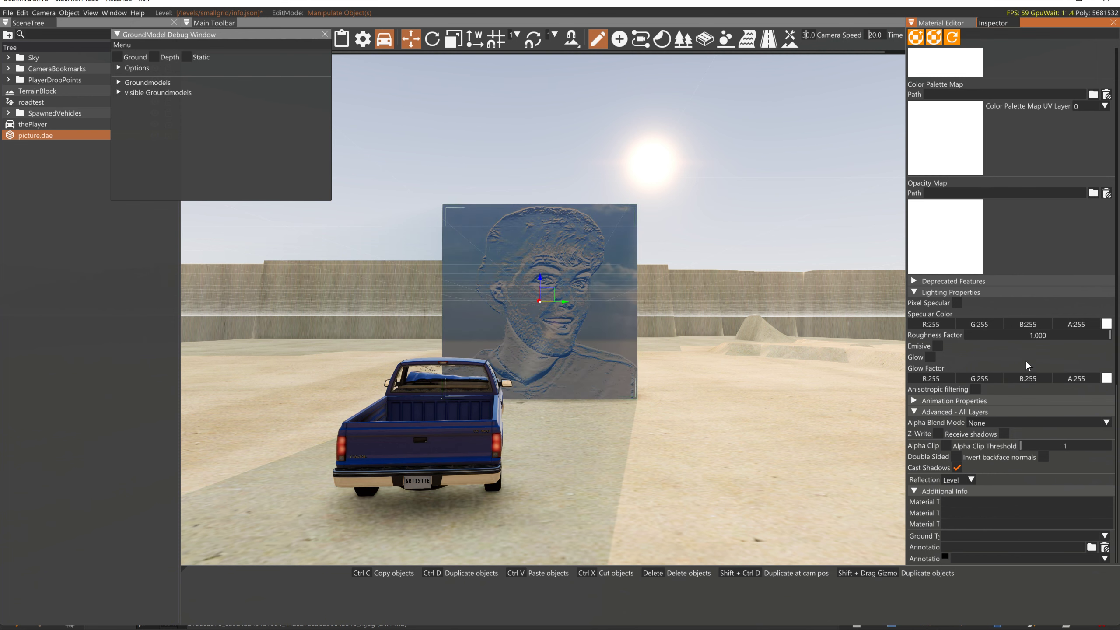
Assign Nice_Smile_Picture.png as the picture material's Reflectivity Map and set the Reflectivity Map Factor to 0.065.
scroll(1025, 334, "up", 16)
scroll(989, 396, "down", 16)
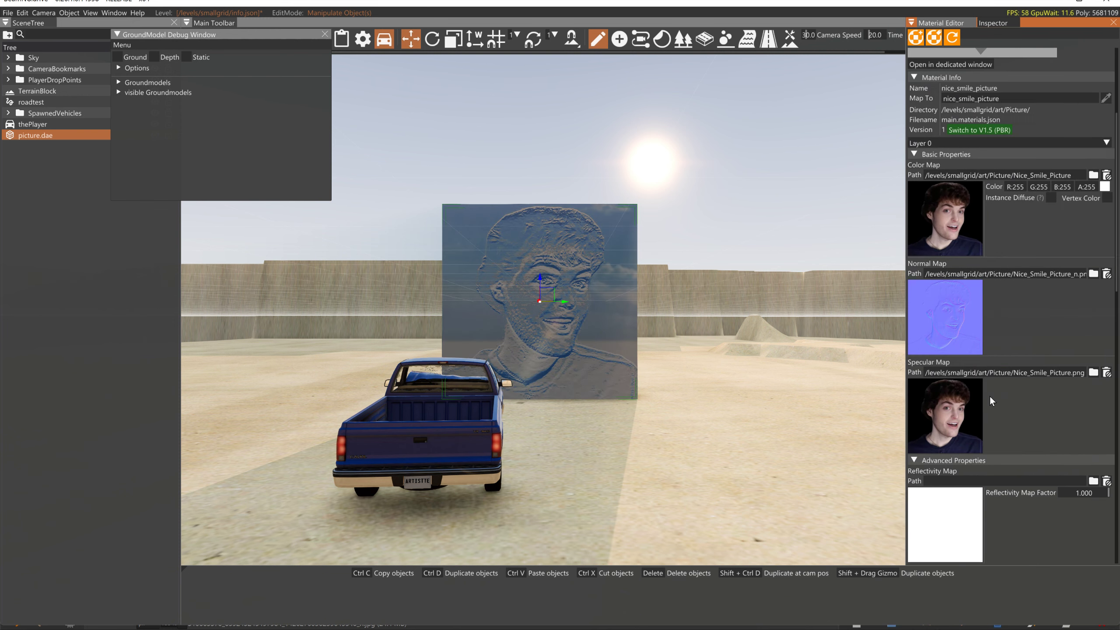
left_click(1093, 388)
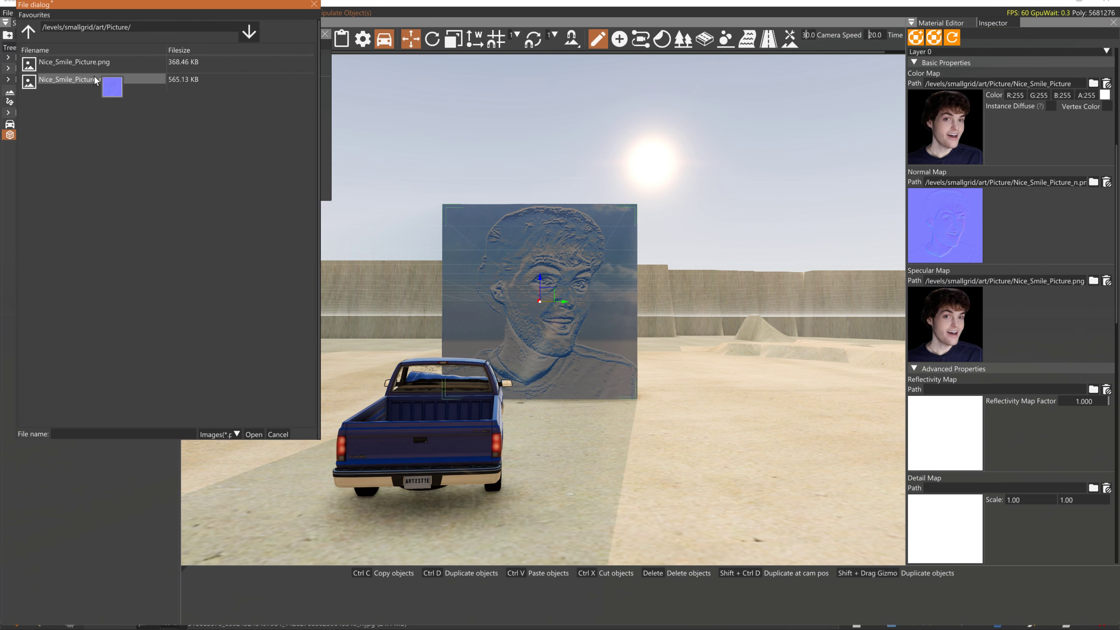
left_click(92, 63)
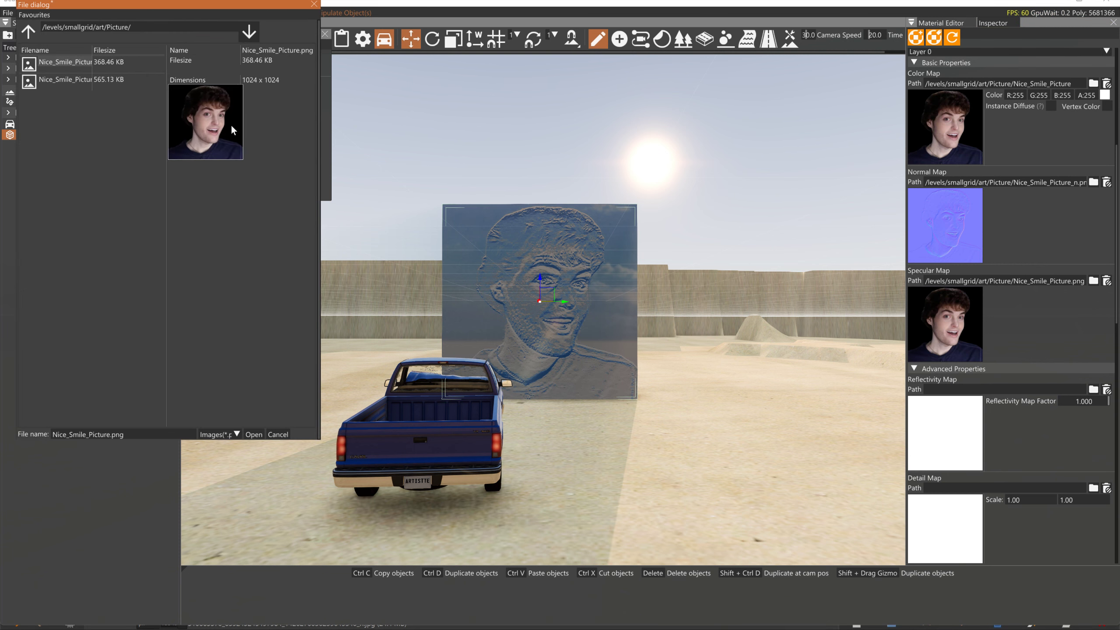
left_click(257, 434)
left_click_drag(1107, 405, 1062, 402)
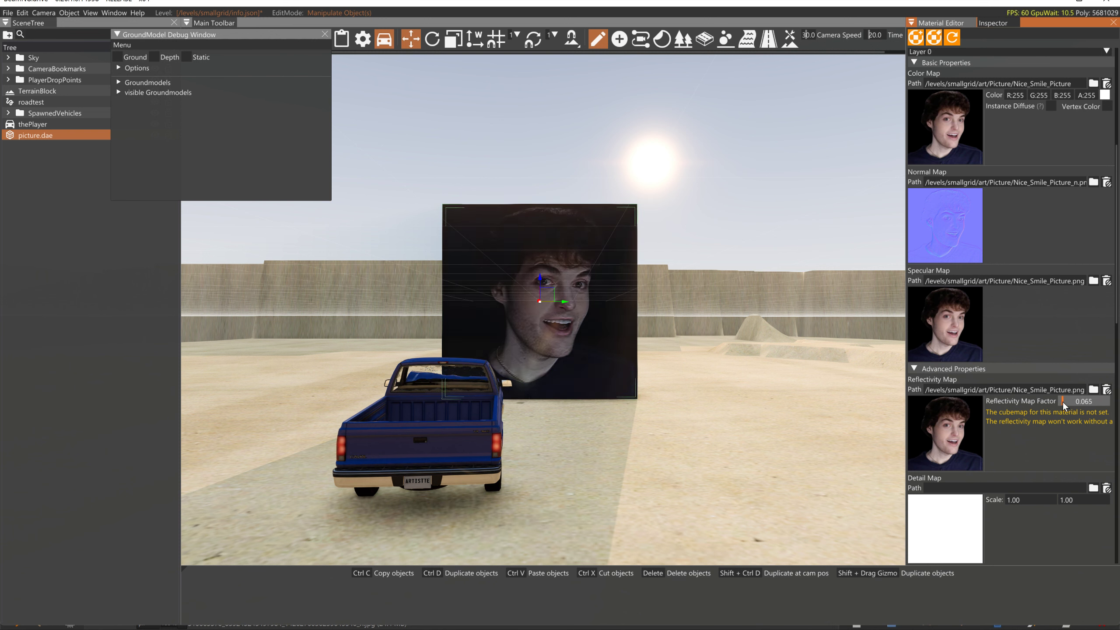
Examine the picture panel's surface up close from several angles.
right_click_drag(551, 368, 749, 348)
key("a")
key("w")
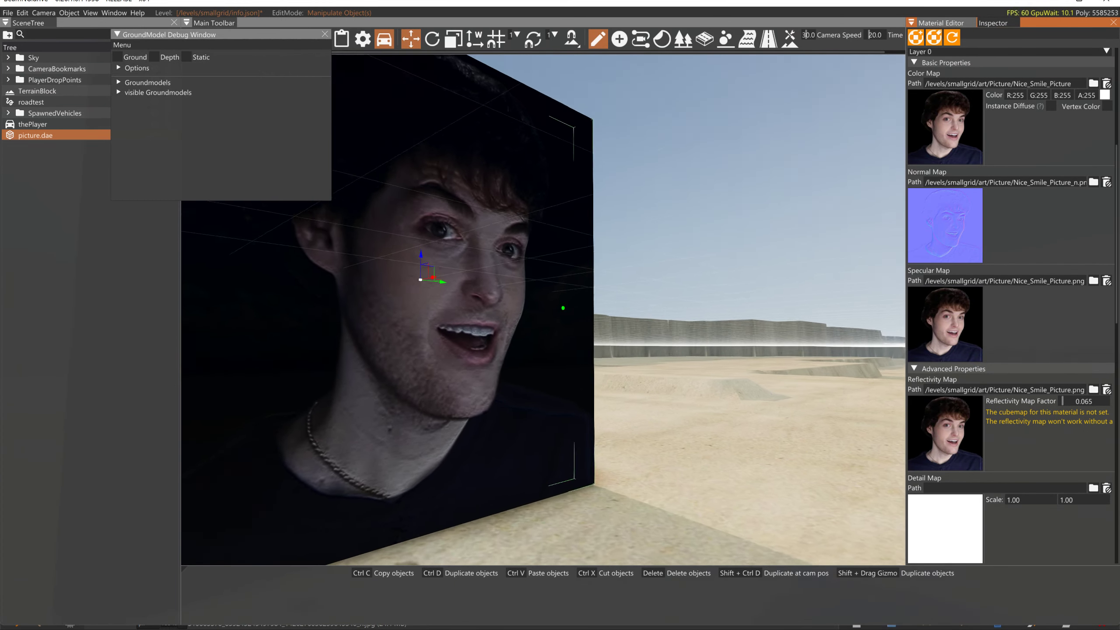
key("d")
right_click_drag(563, 308, 651, 367)
key("s")
key("w")
key("a")
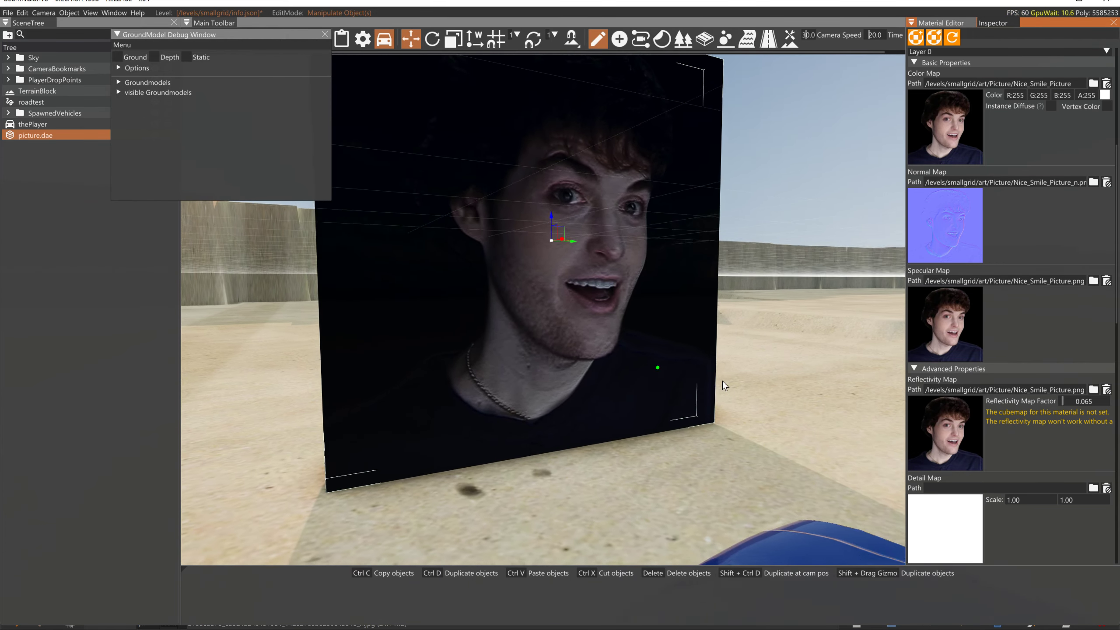
Remove the Detail Normal Map and the Normal Map from the picture material.
scroll(1105, 407, "down", 2)
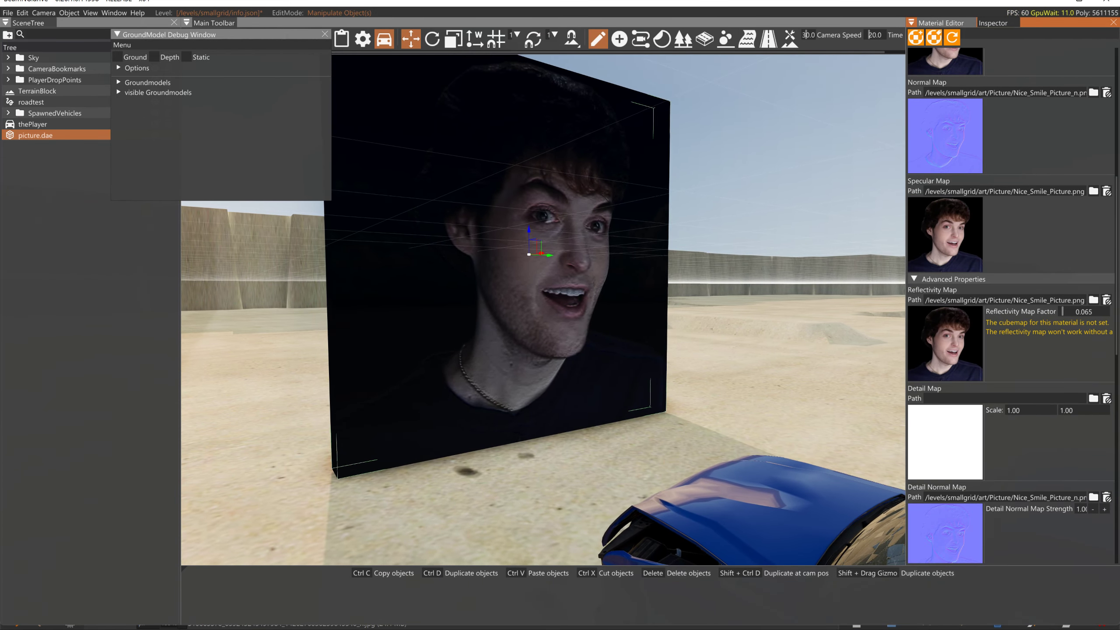
scroll(1105, 407, "down", 2)
left_click(1106, 405)
scroll(1056, 323, "up", 1)
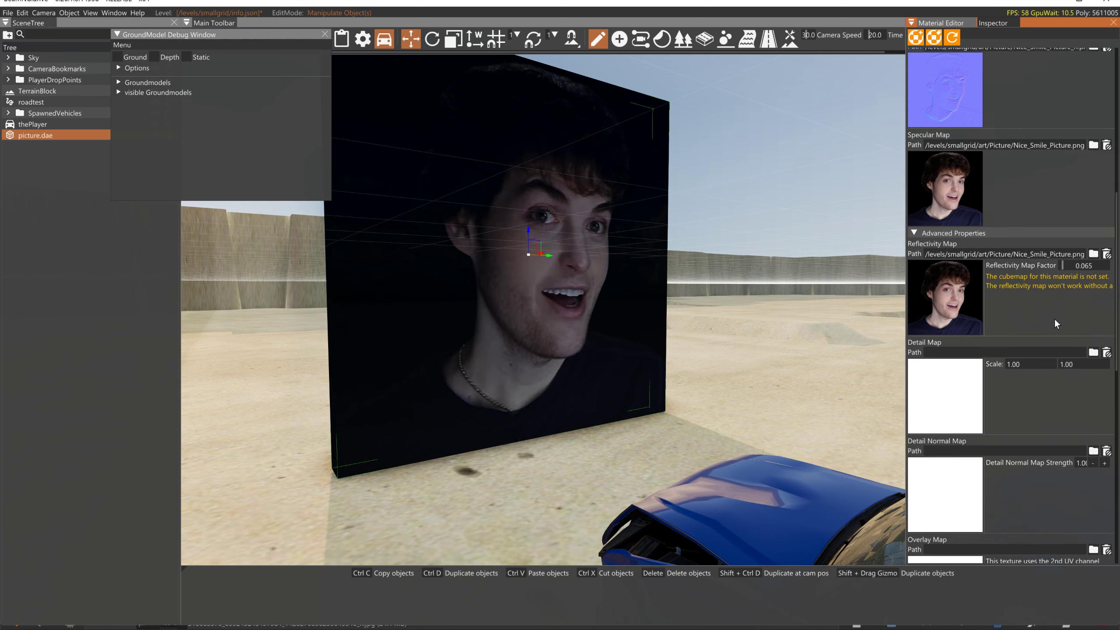
scroll(1056, 323, "up", 3)
mouse_move(955, 245)
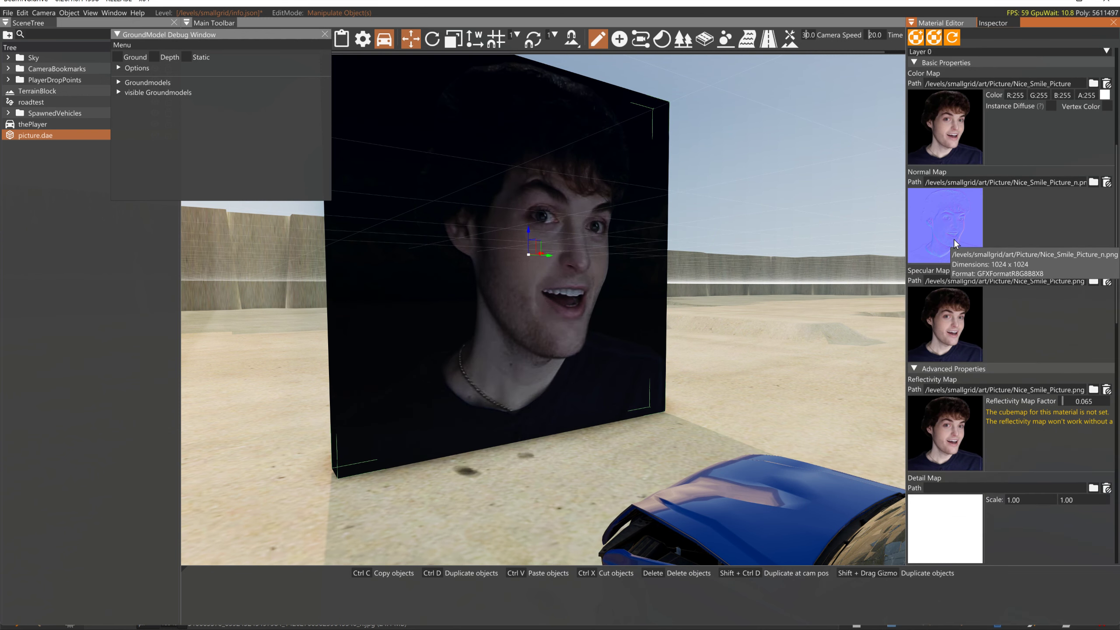
left_click(1108, 182)
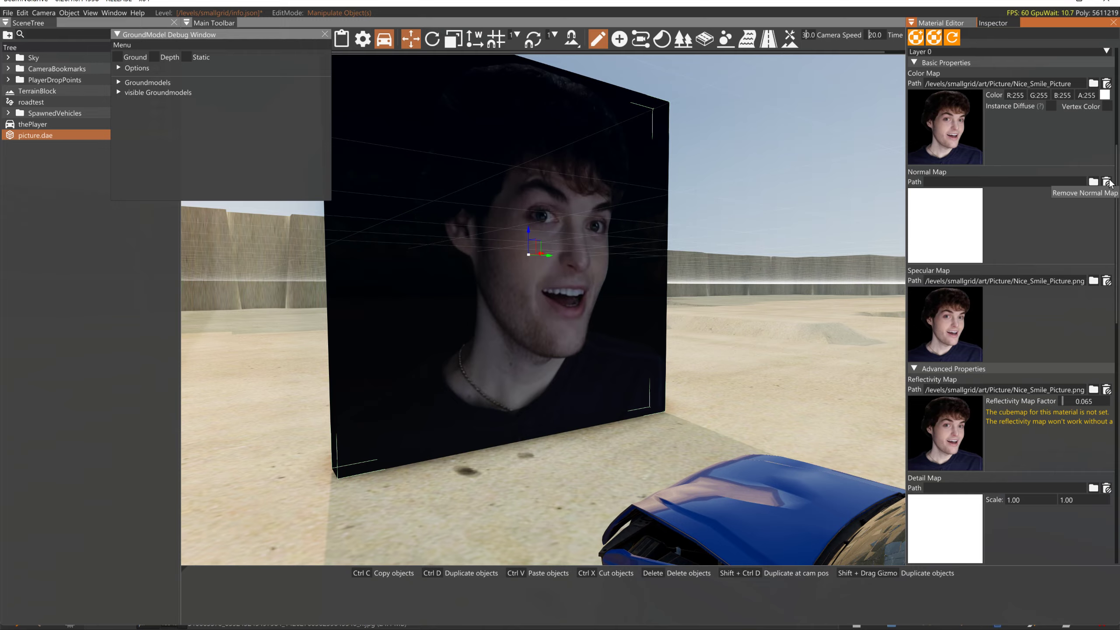
key("s")
right_click_drag(878, 220, 734, 230)
key("d")
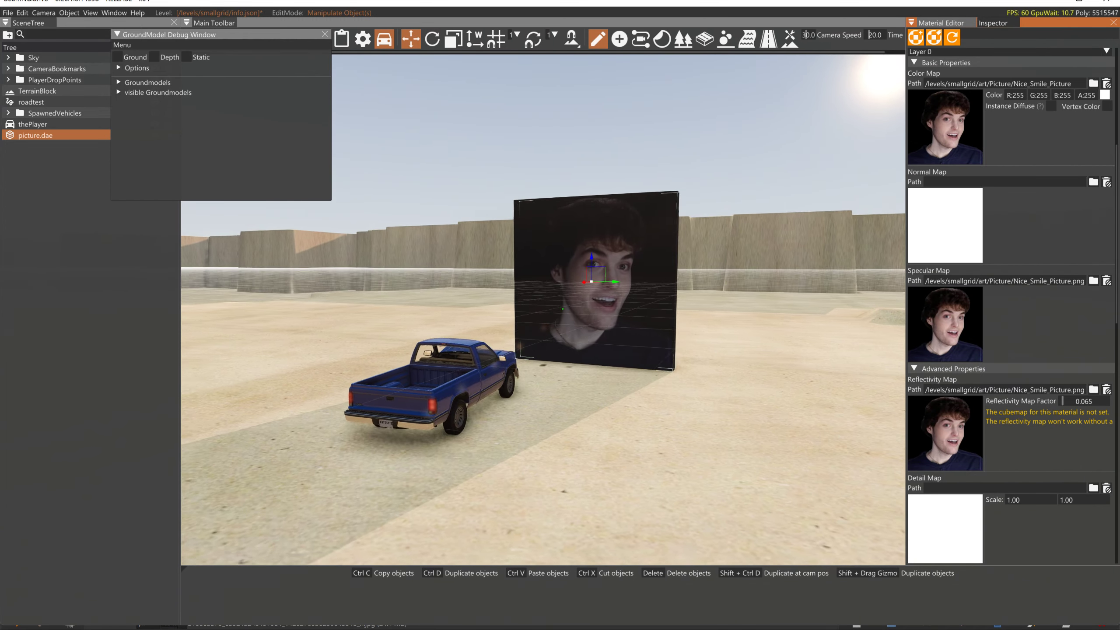
Switch to GIMP and revert the image history to the second Scale Image state, before the Normal Map.
key("alt+Tab")
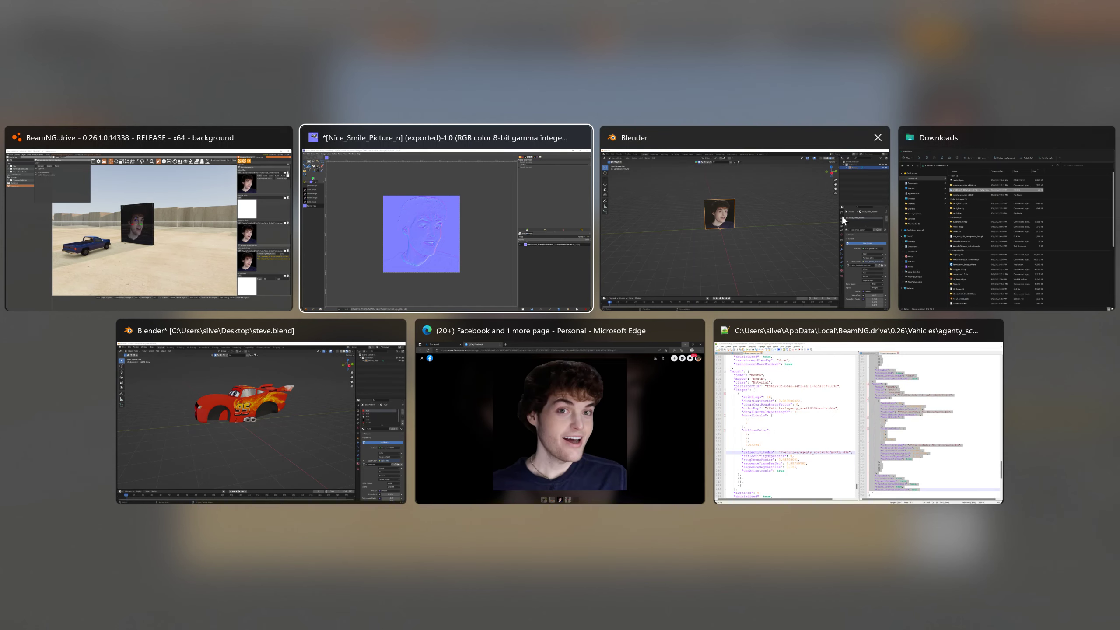
key("Tab")
key("Tab")
key("Tab")
key("Tab")
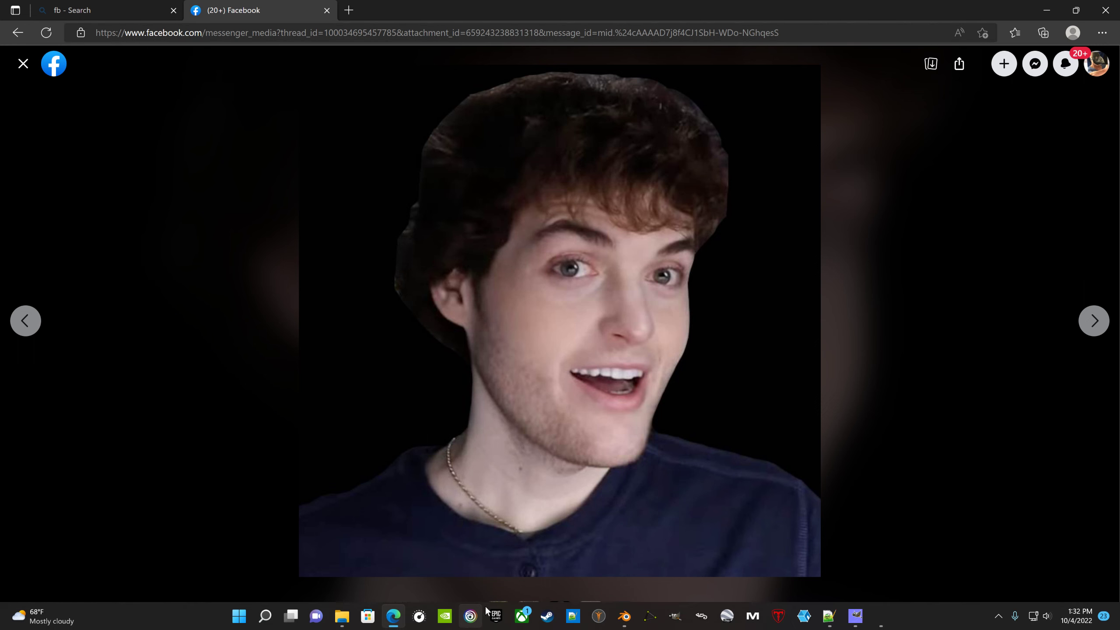
left_click(855, 618)
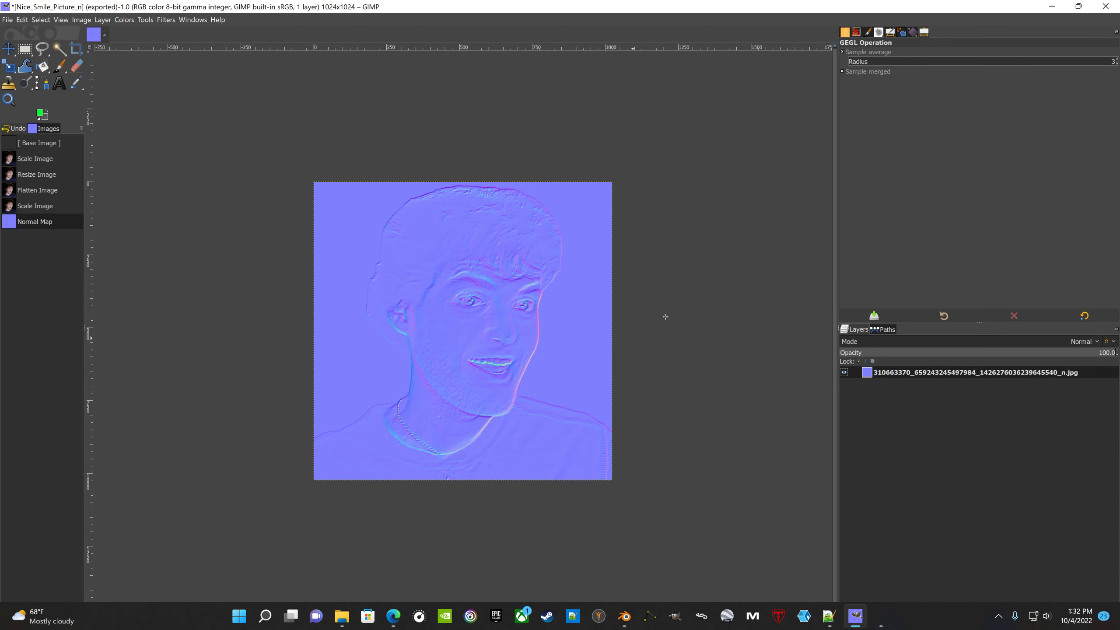
left_click(49, 143)
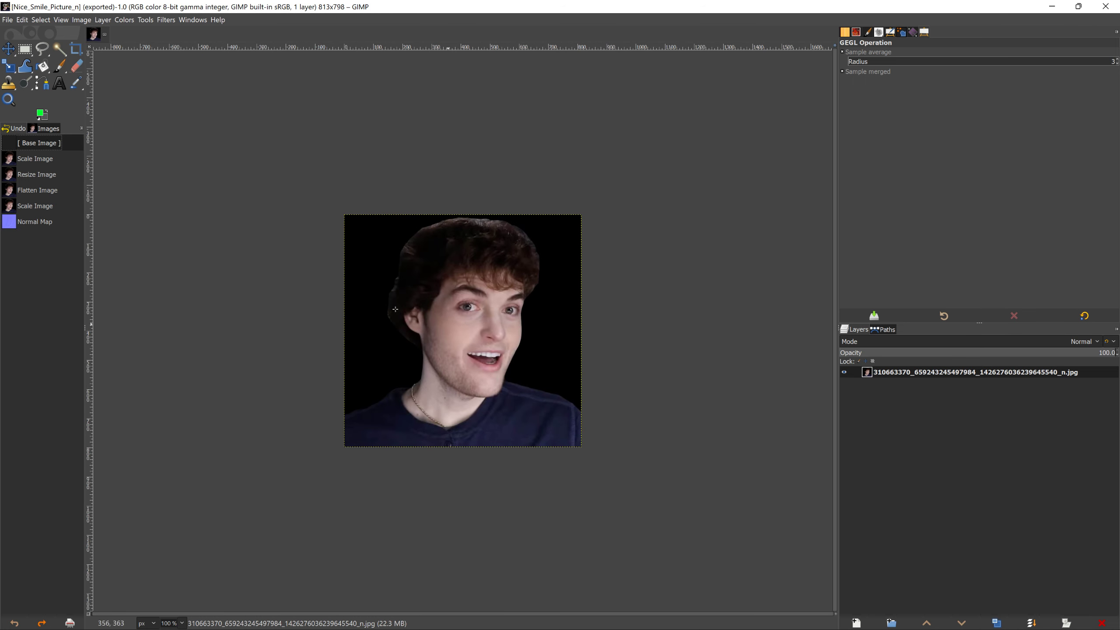
left_click(35, 174)
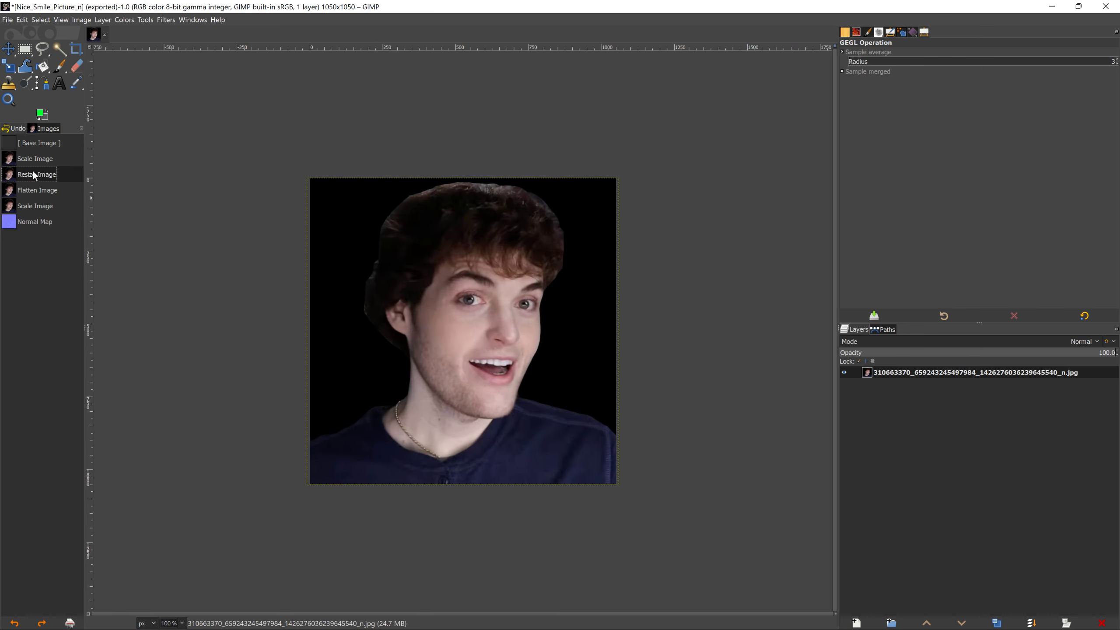
left_click(30, 206)
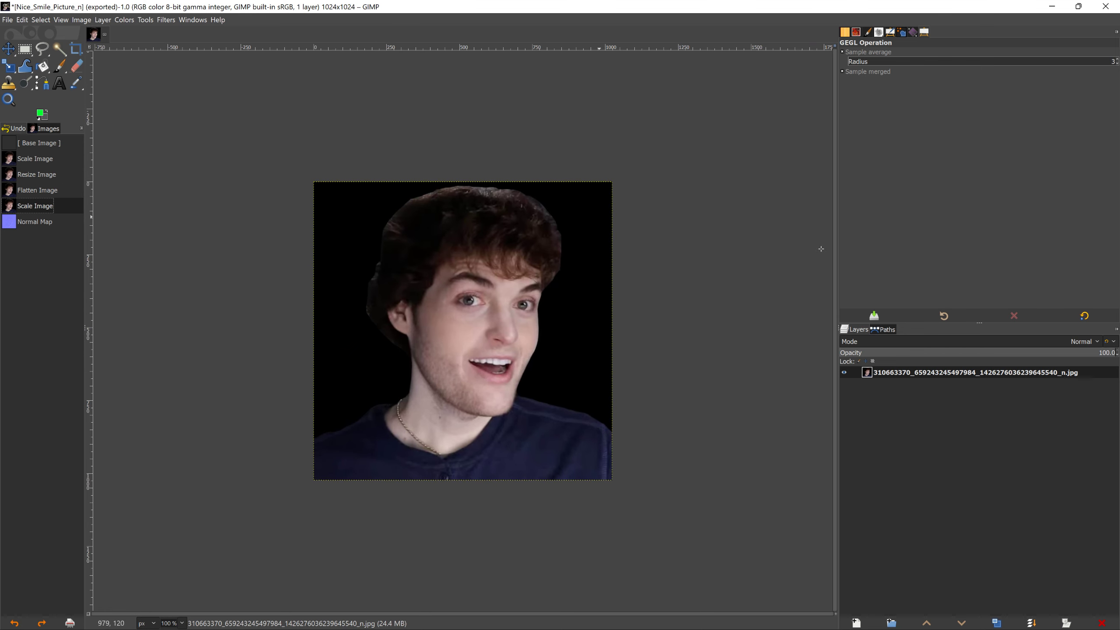
right_click(961, 371)
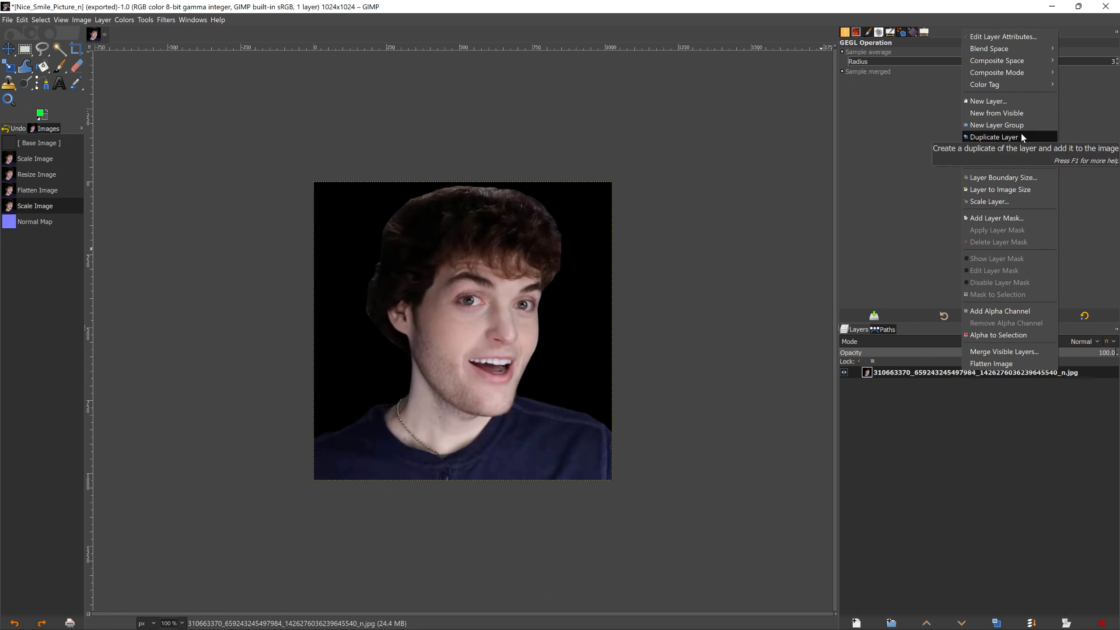
left_click(158, 91)
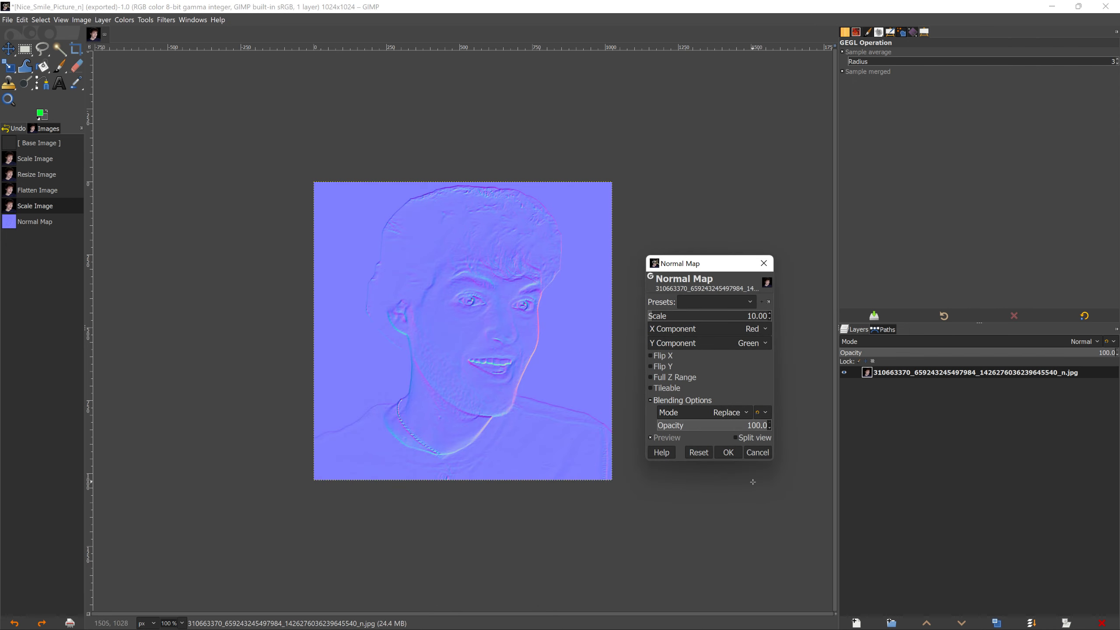
left_click(765, 455)
Select the black background around the portrait with Fuzzy Select at a threshold of 3.2.
key("u")
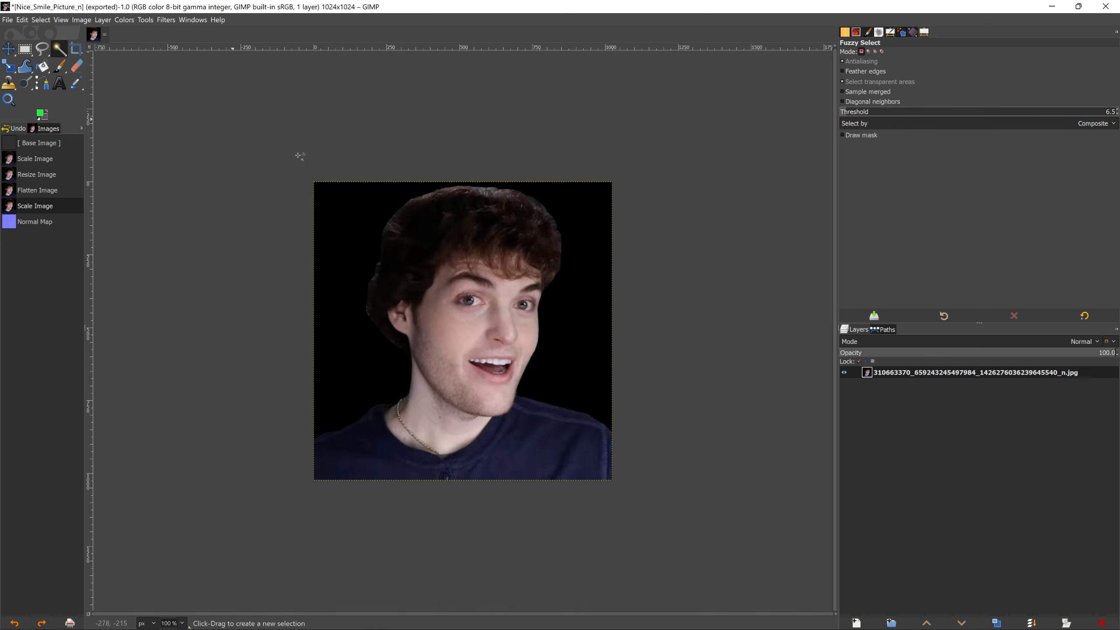
left_click(352, 222)
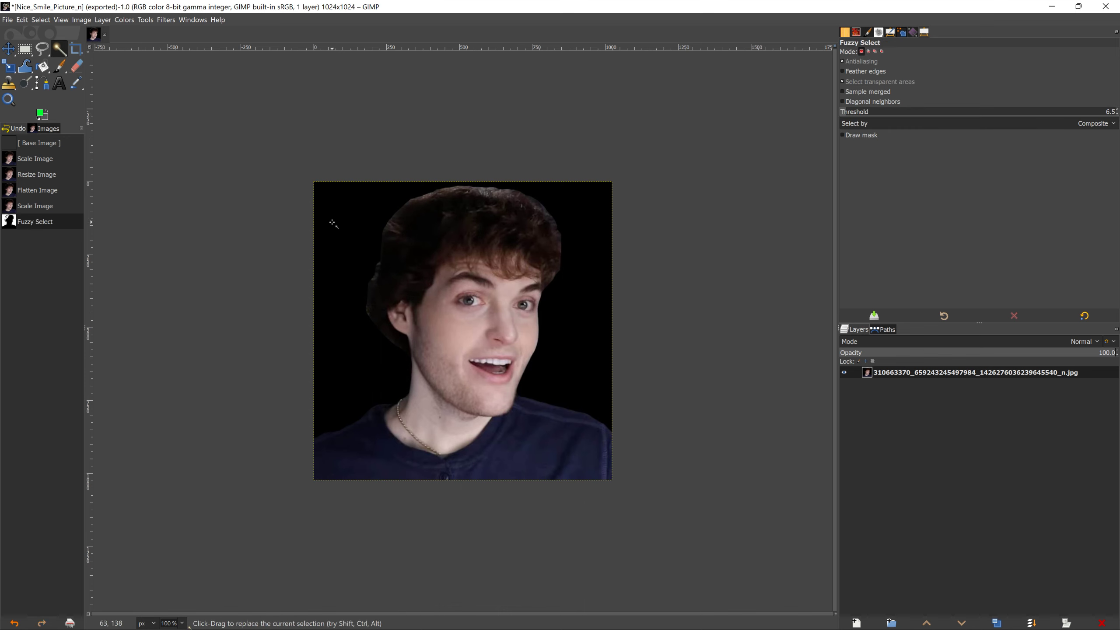
left_click(332, 223)
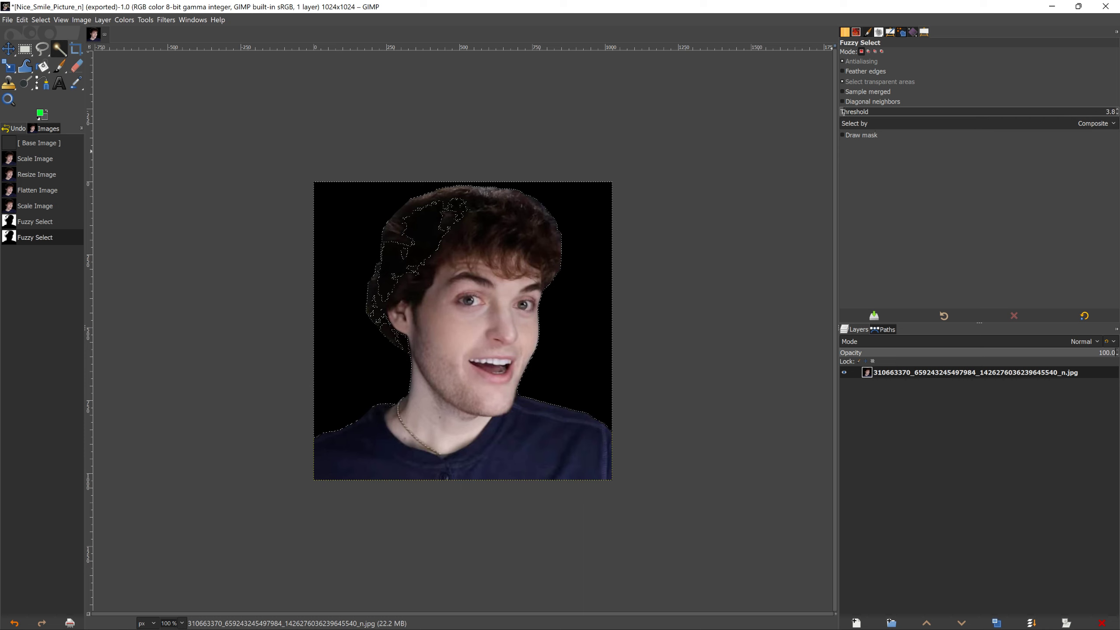
left_click(596, 214)
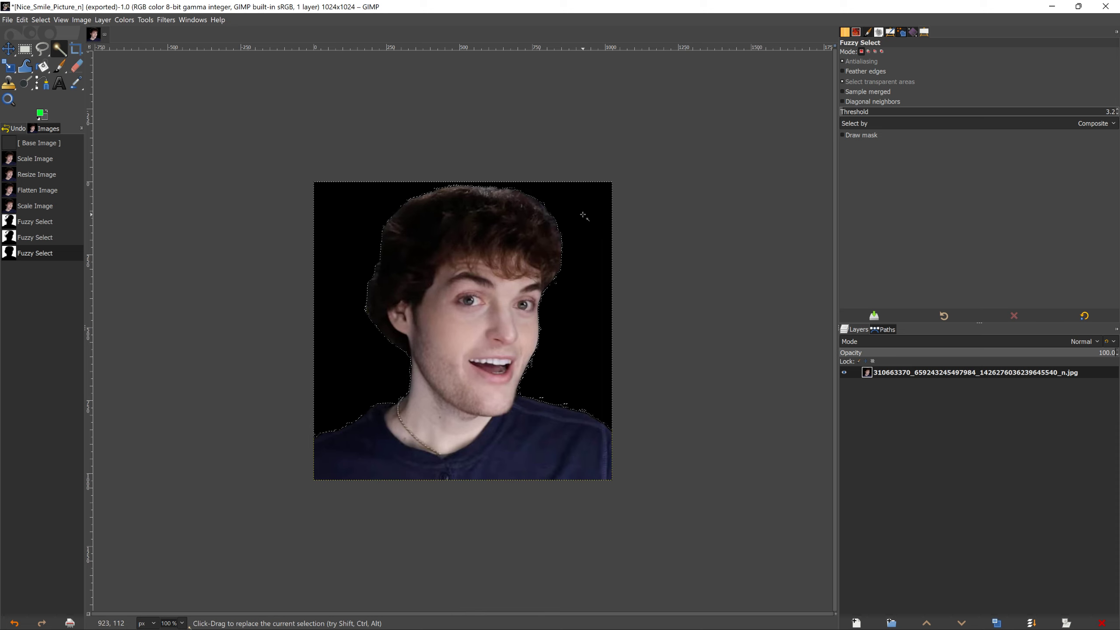
Feather the background selection by 3 px.
left_click(86, 20)
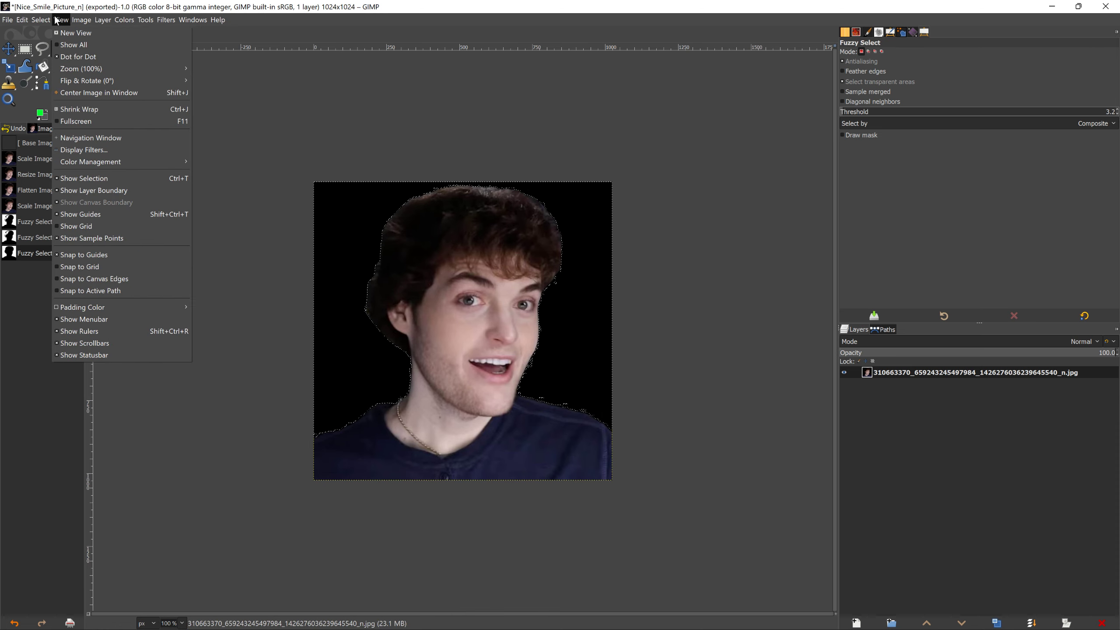
mouse_move(44, 21)
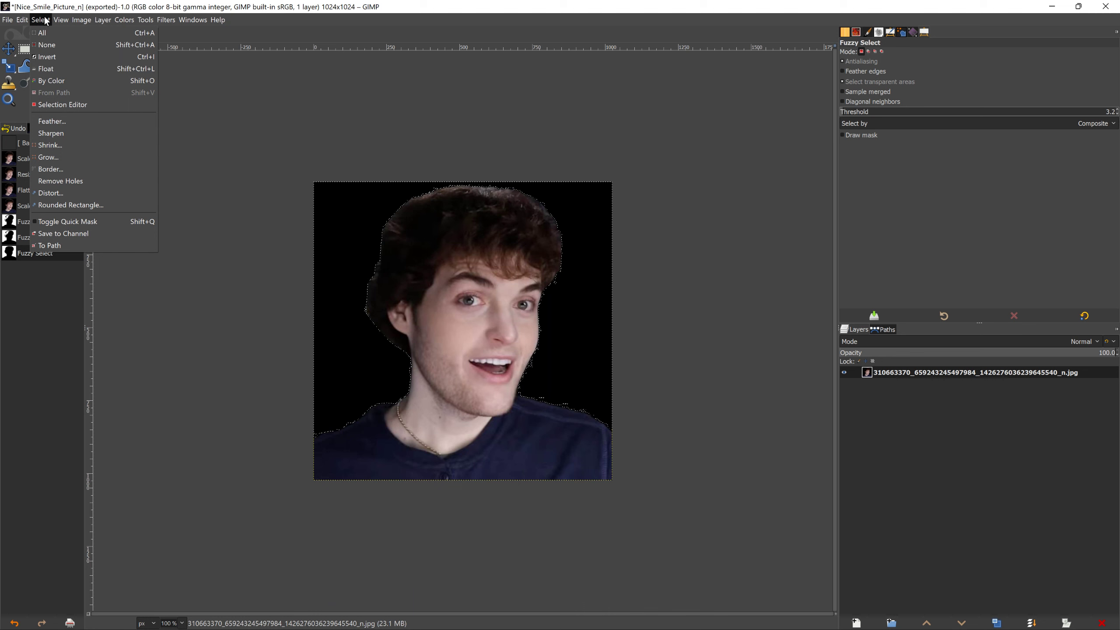
left_click(67, 120)
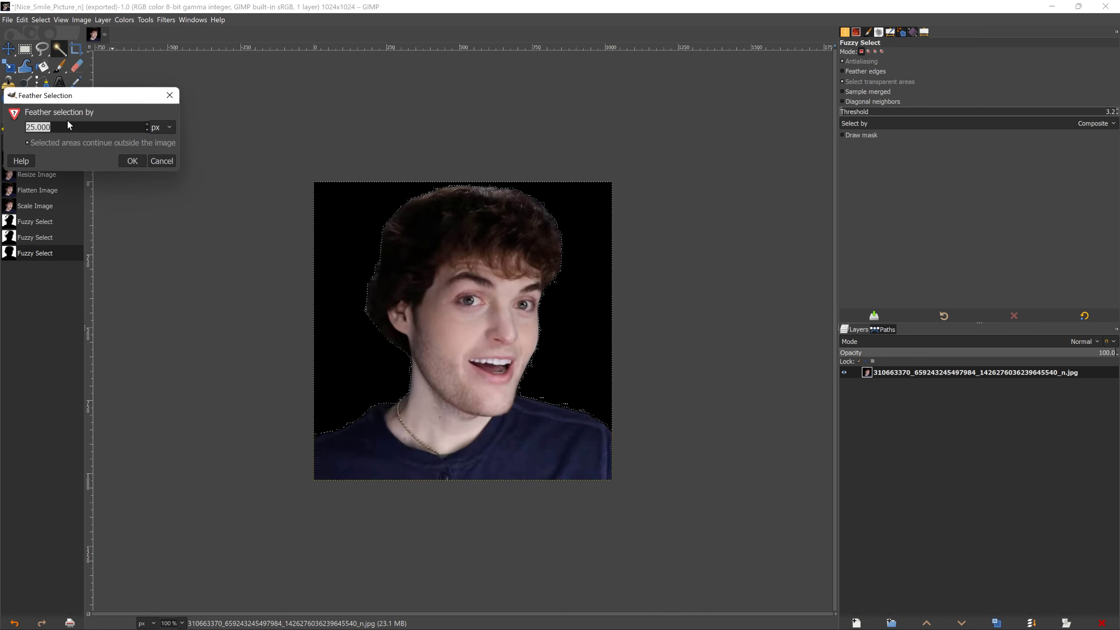
left_click(131, 160)
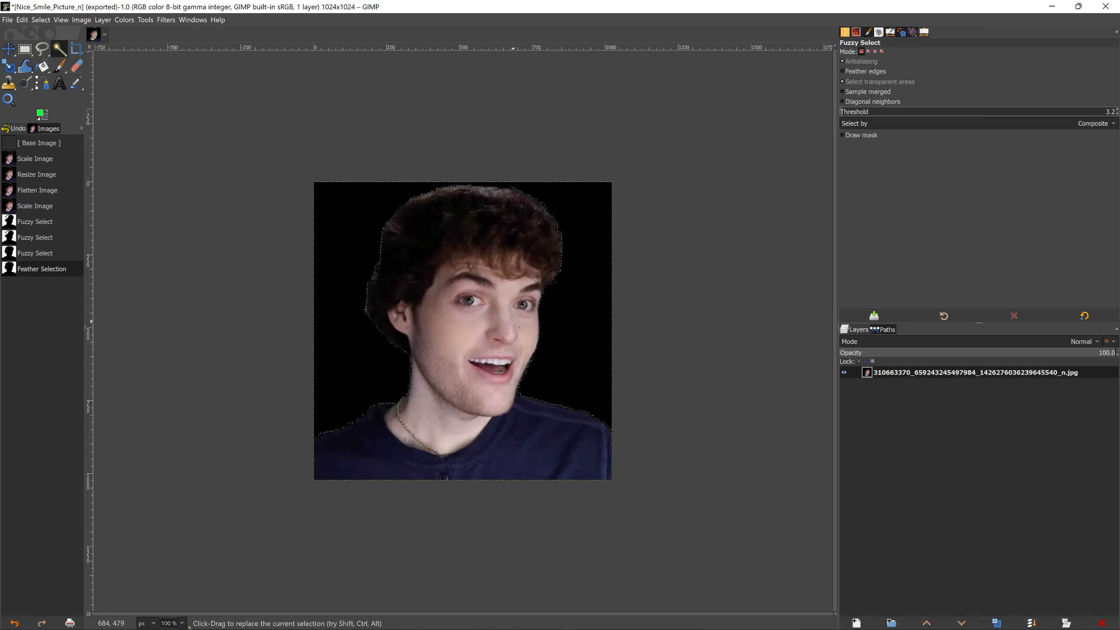
Add an alpha channel to the portrait layer and clear the selected background to transparency.
key("Delete")
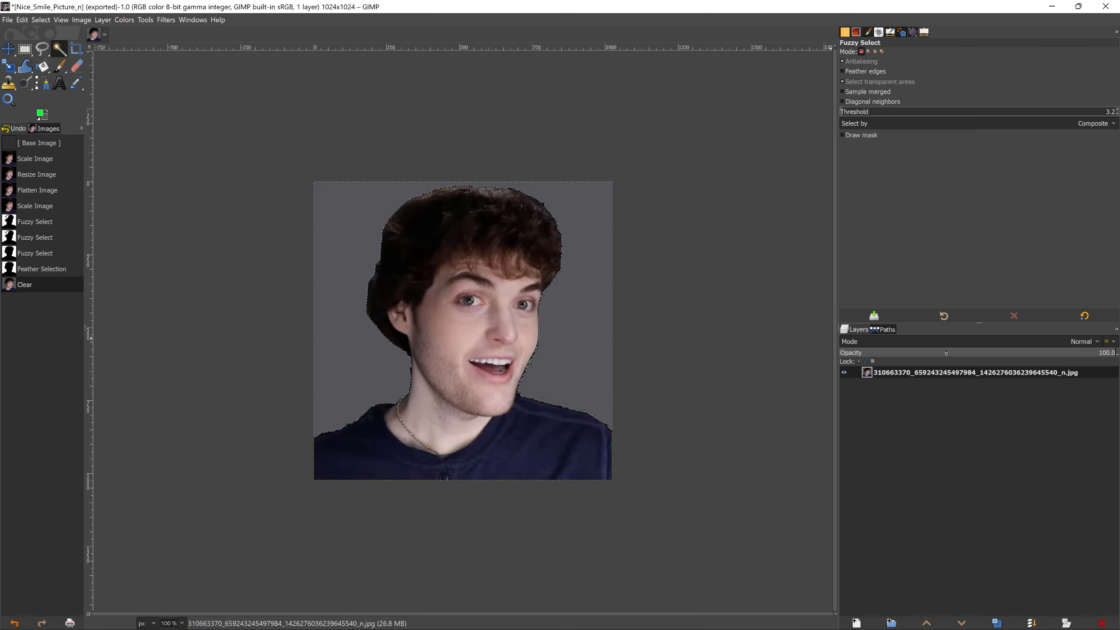
right_click(943, 373)
left_click(981, 311)
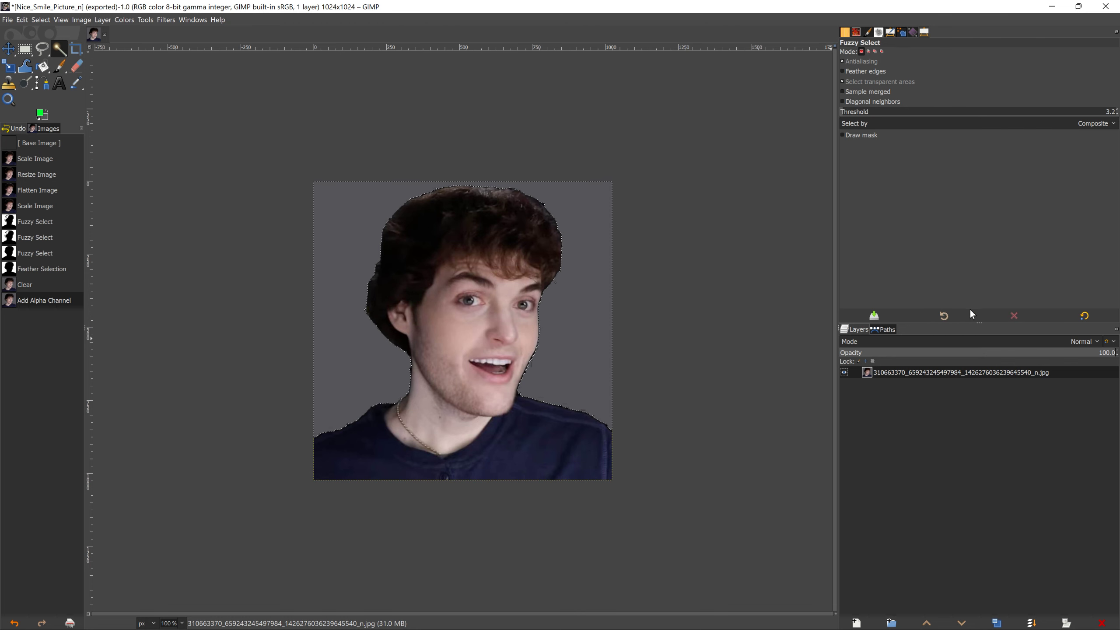
key("Delete")
key("Delete")
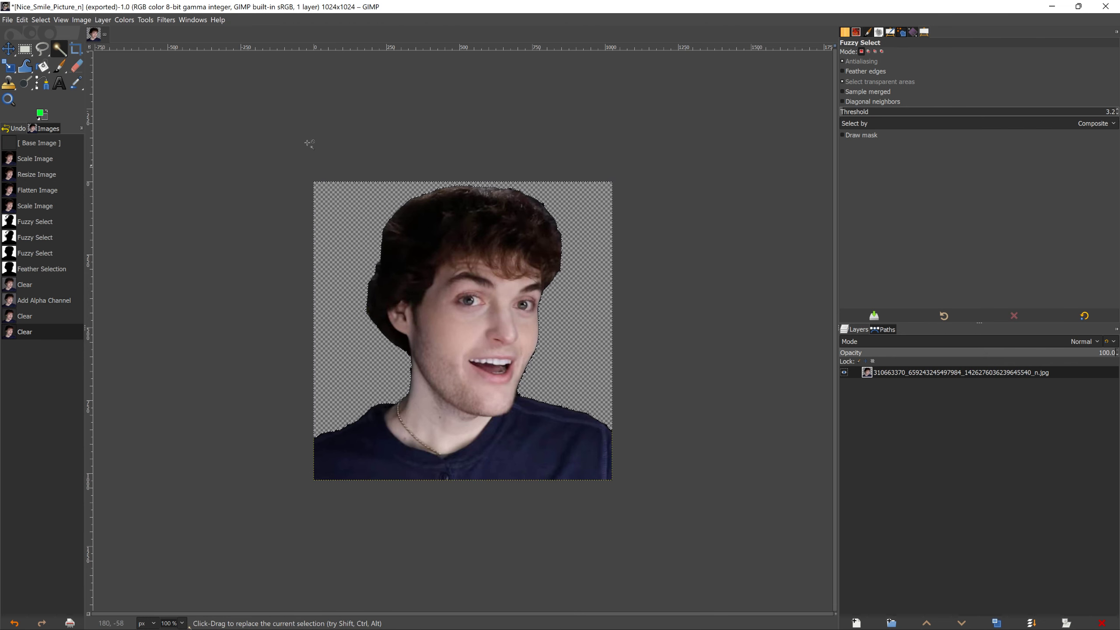
Feather the selection around the cut-out portrait once more by 3 px.
left_click(47, 19)
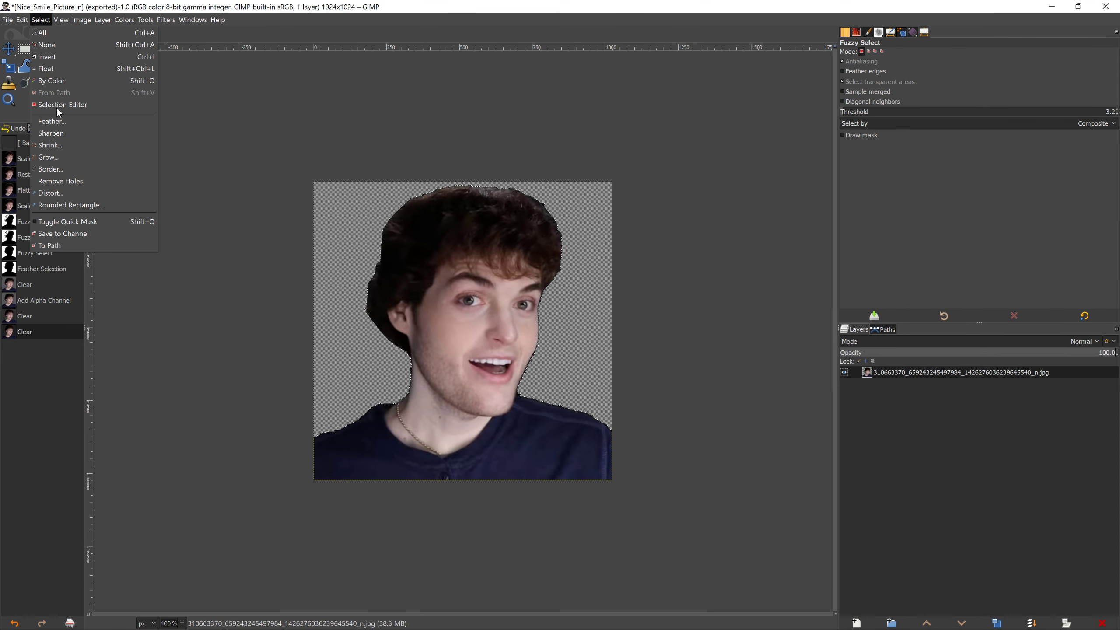
left_click(56, 118)
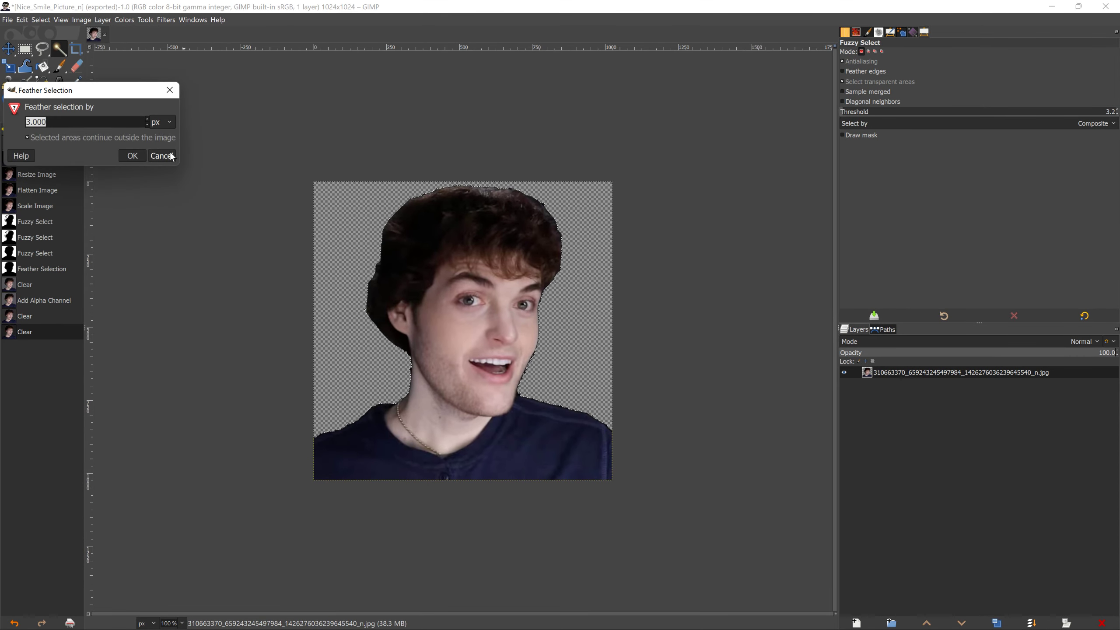
left_click(132, 155)
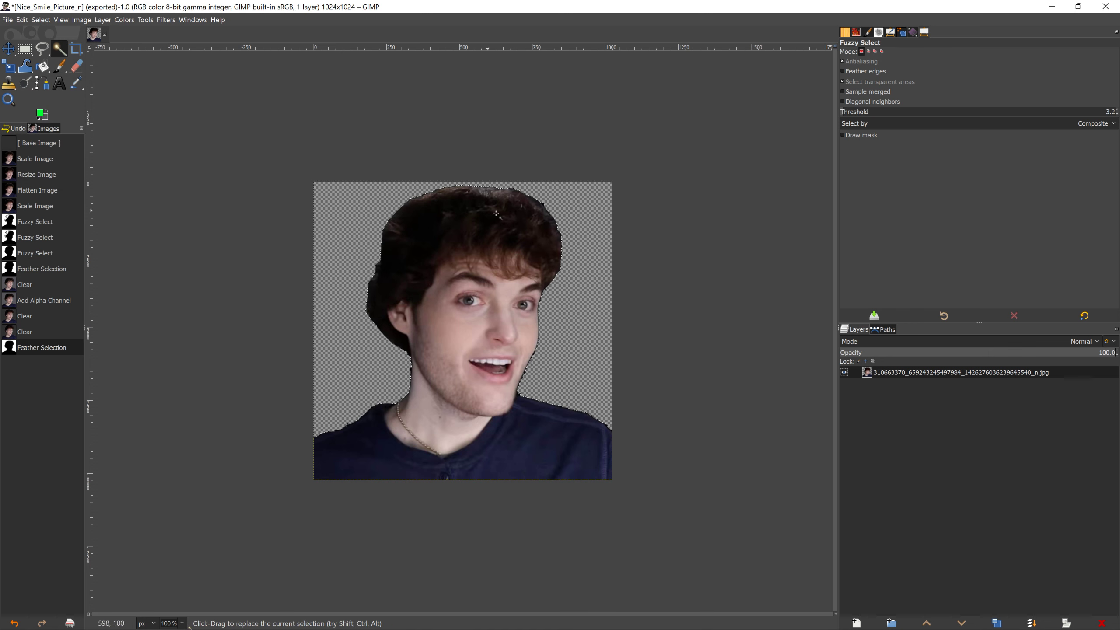
Clear the feathered area repeatedly to trim the portrait's edges and drop the selection.
key("Delete")
key("Delete")
key("Delete")
key("Delete")
key("Delete")
key("Delete")
key("Delete")
key("Delete")
key("Delete")
key("Delete")
key("Delete")
key("Delete")
key("Delete")
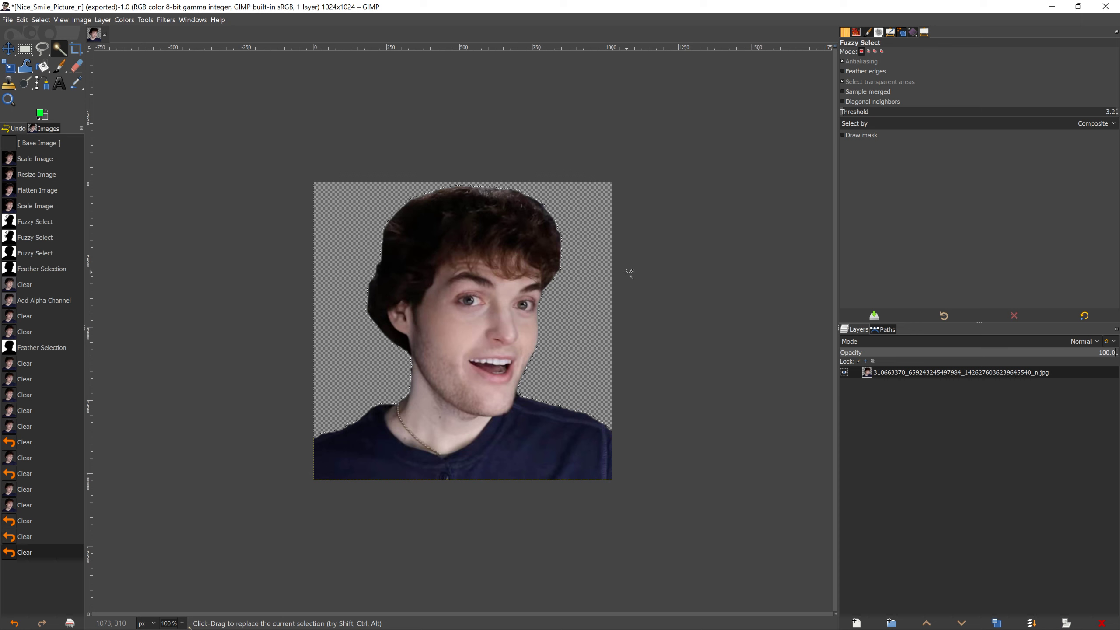
key("Delete")
left_click(635, 228)
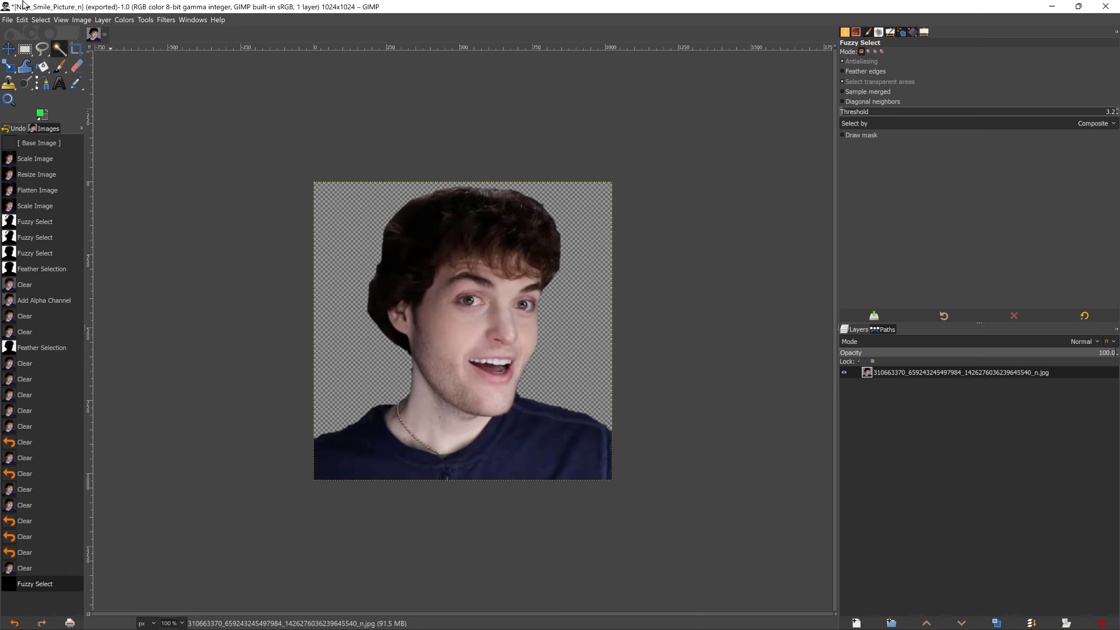
Export the transparent portrait as Nice_Smile_Picture_2.png in the Picture folder with the default PNG options.
left_click(7, 19)
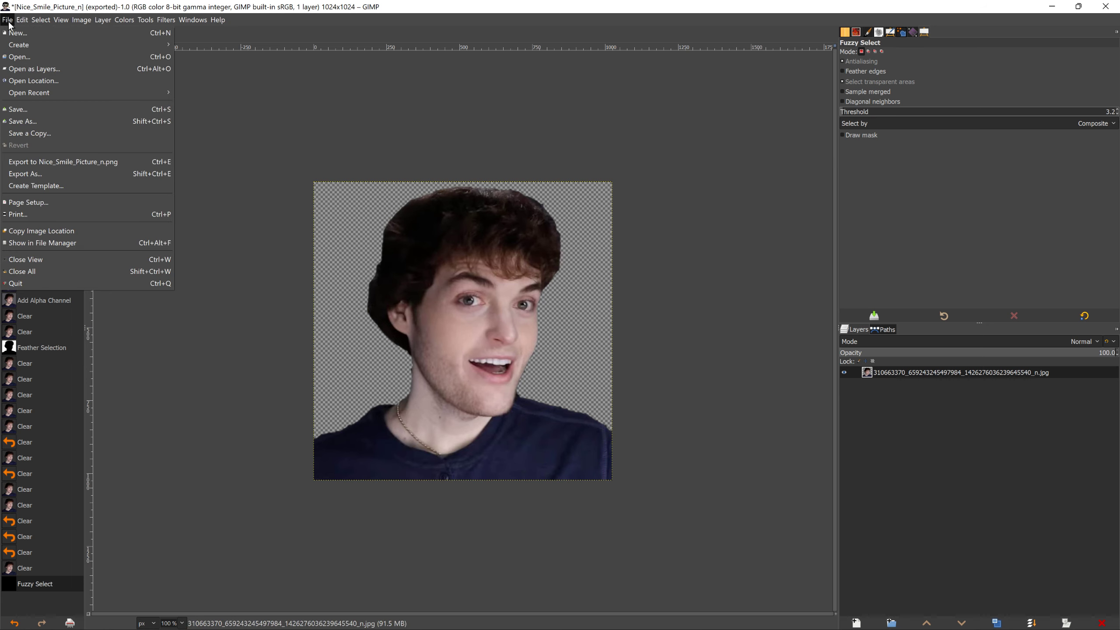
left_click(34, 170)
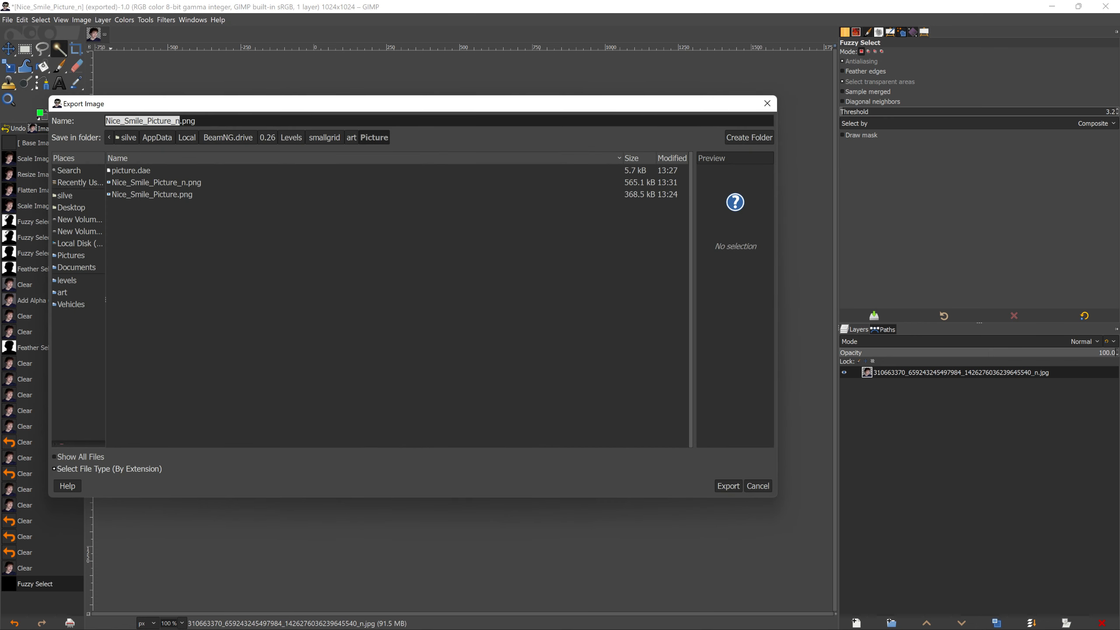
key("Right")
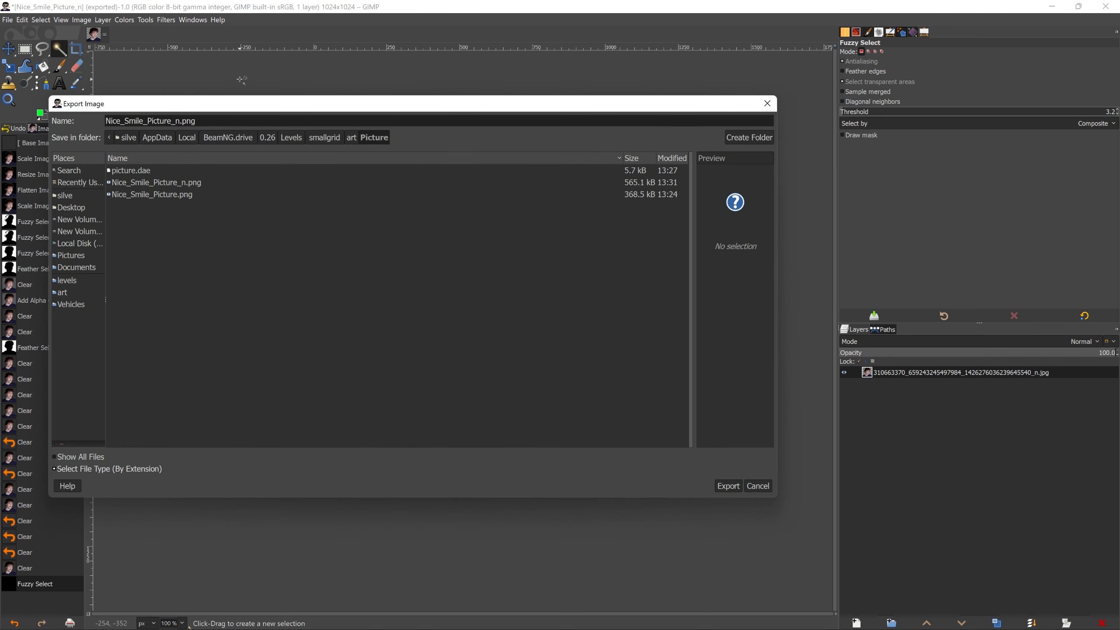
type("2")
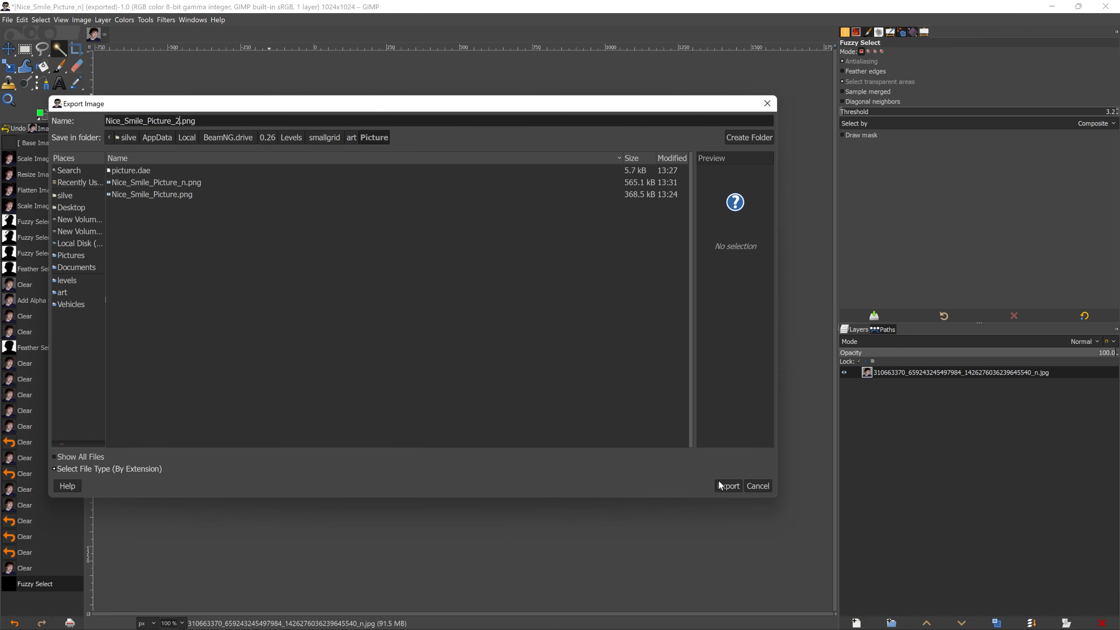
key("Return")
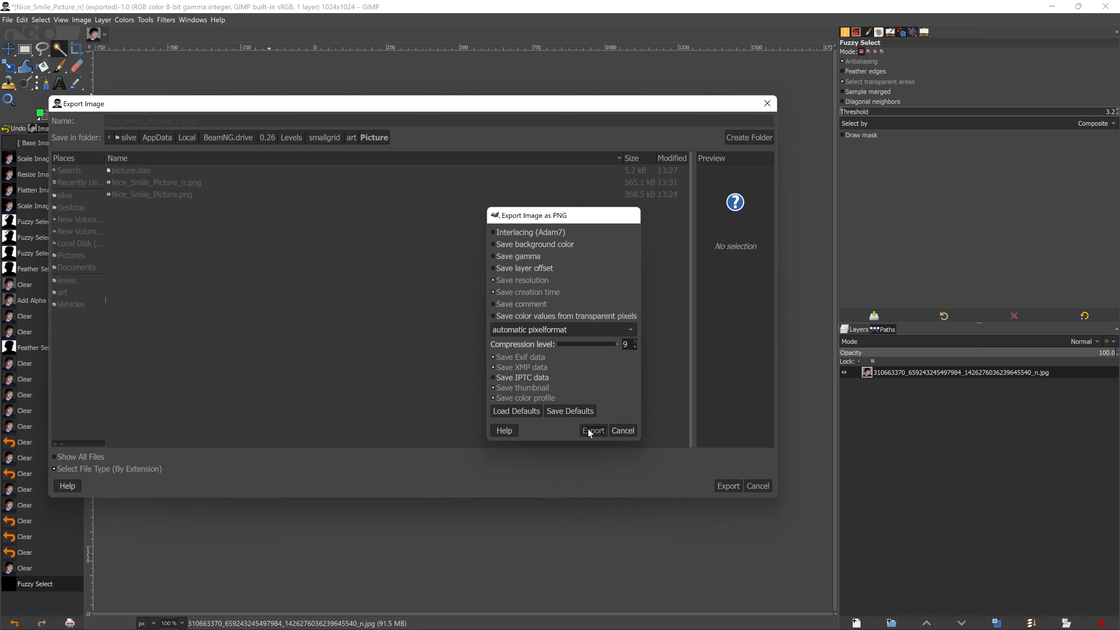
left_click(589, 430)
Switch to BeamNG.drive and set the picture material's Color Map to Nice_Smile_Picture_2.png.
key("alt+Tab")
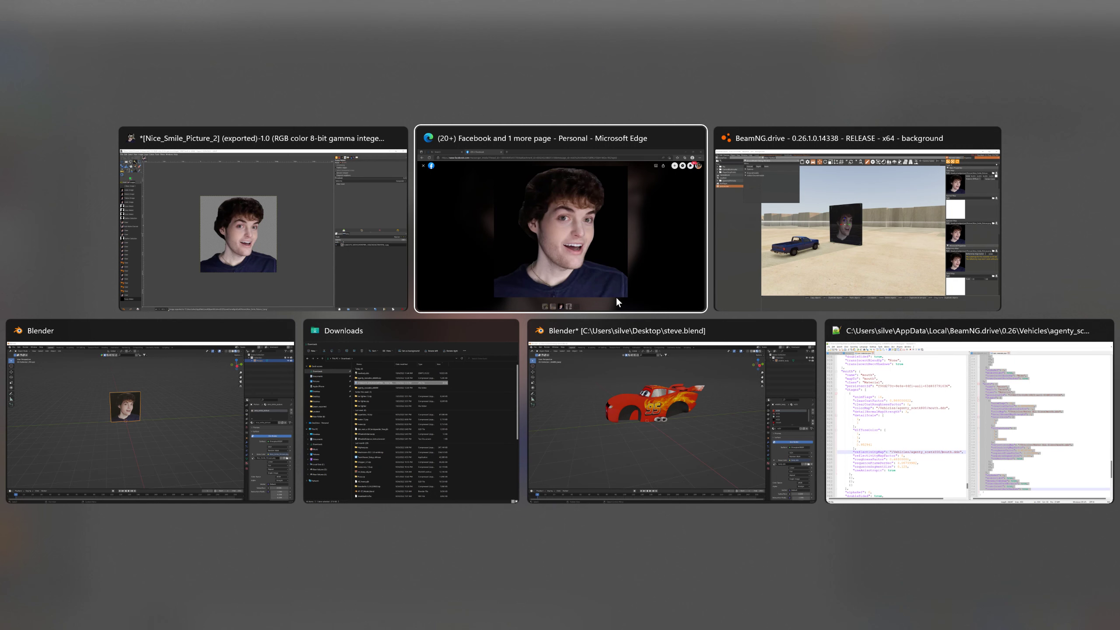
key("alt+Tab")
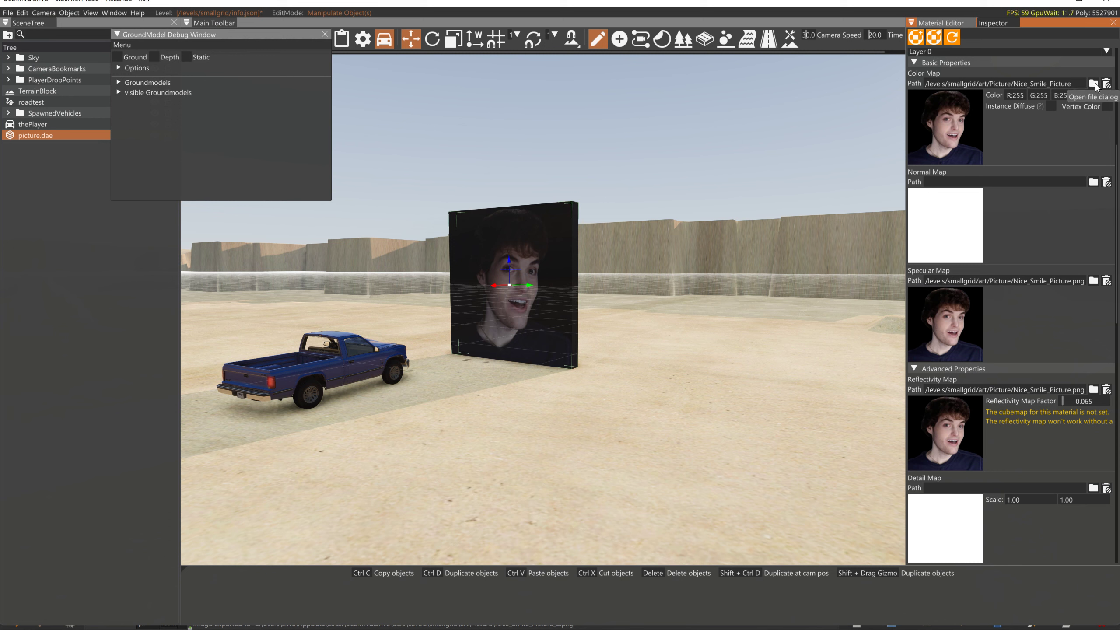
left_click(1094, 84)
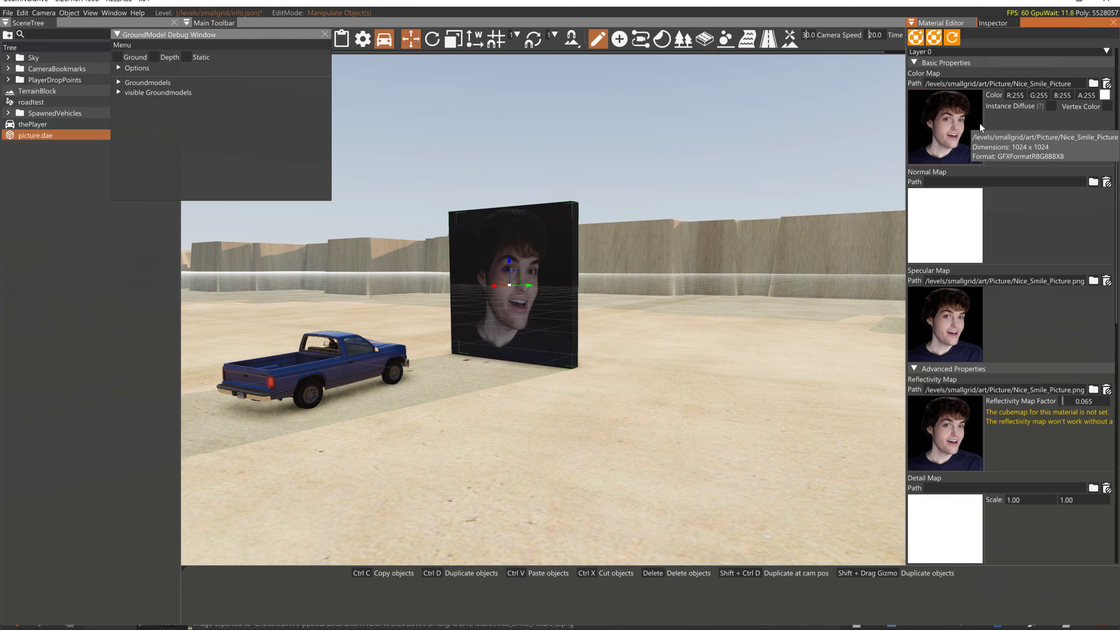
left_click(62, 80)
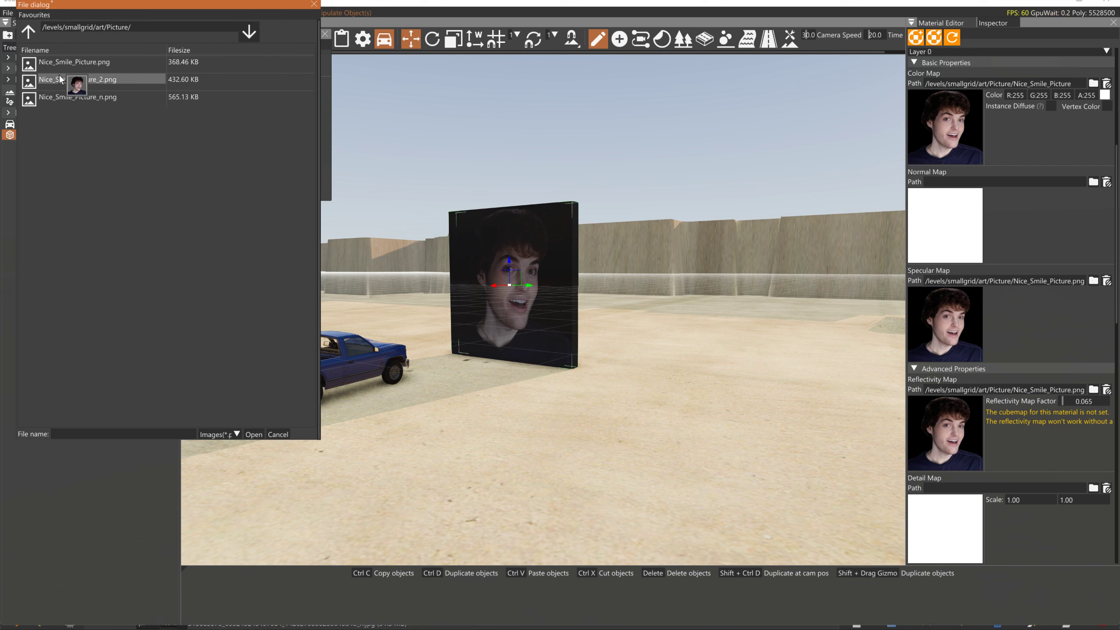
left_click(249, 436)
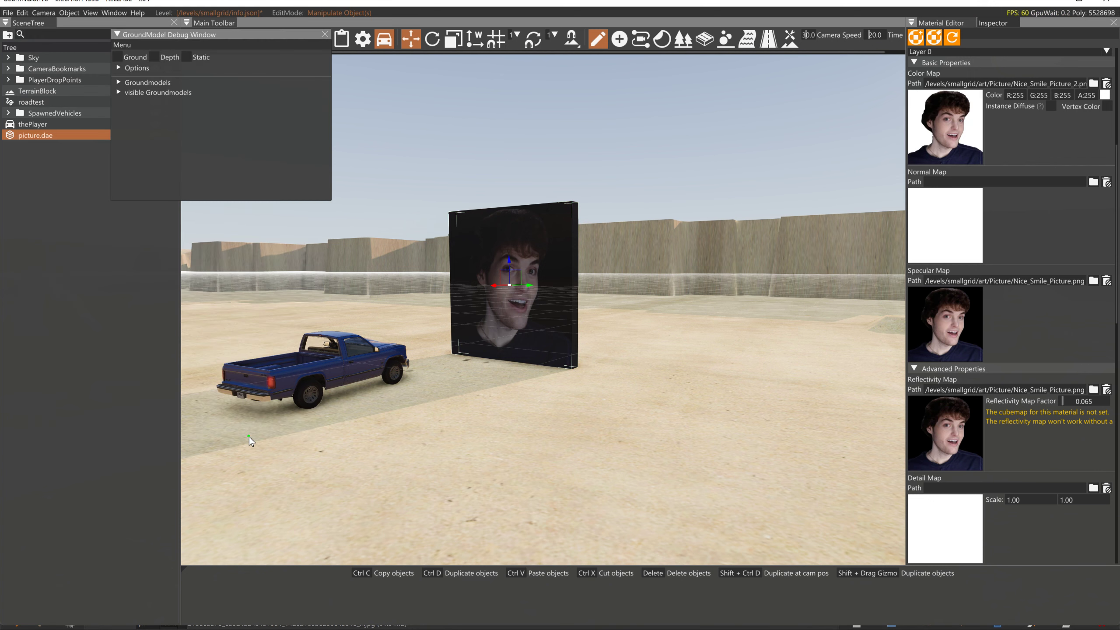
Enable Alpha Clip for the picture material with a threshold of 229 and view the cut-out from the front.
scroll(984, 487, "down", 10)
scroll(985, 494, "down", 3)
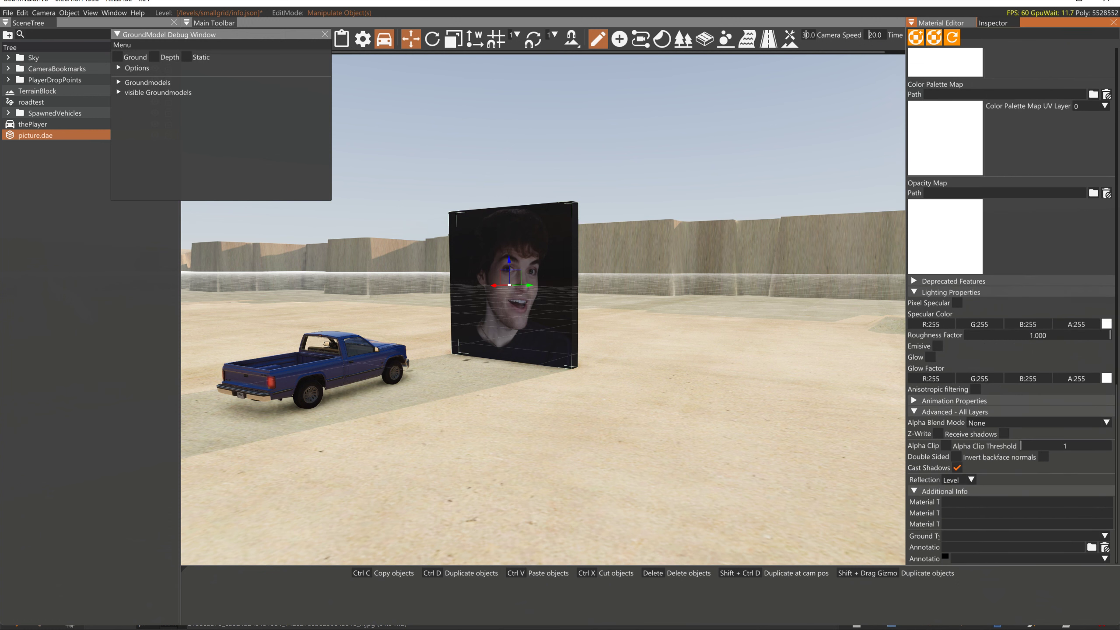
left_click(946, 446)
left_click_drag(1041, 447, 1090, 443)
right_click_drag(713, 341, 809, 351)
key("w")
key("a")
key("s")
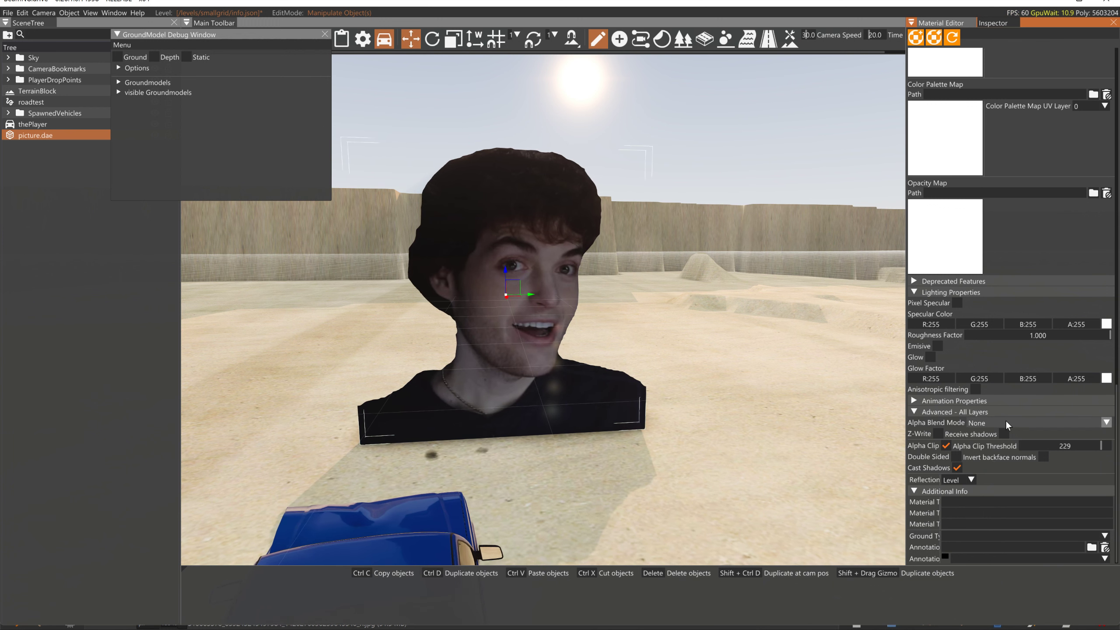
Set the material's Alpha Blend Mode to LerpAlpha and turn off Alpha Clip.
left_click(992, 423)
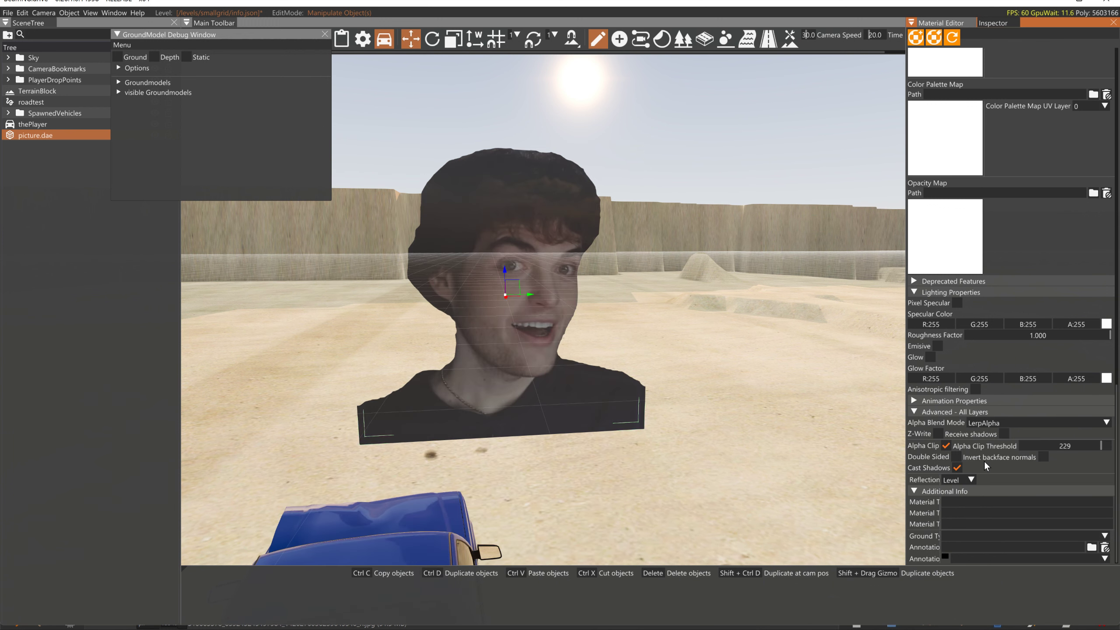
left_click(946, 445)
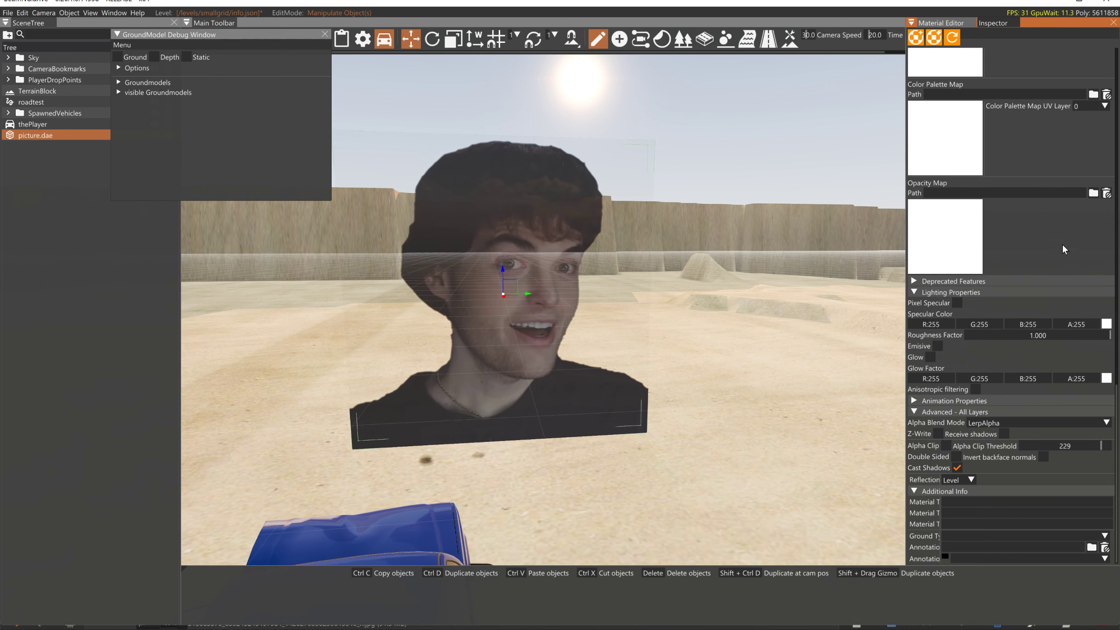
Lower the Reflectivity Map Factor to 0.000 and remove the Reflectivity Map and Specular Map textures.
scroll(1063, 251, "up", 3)
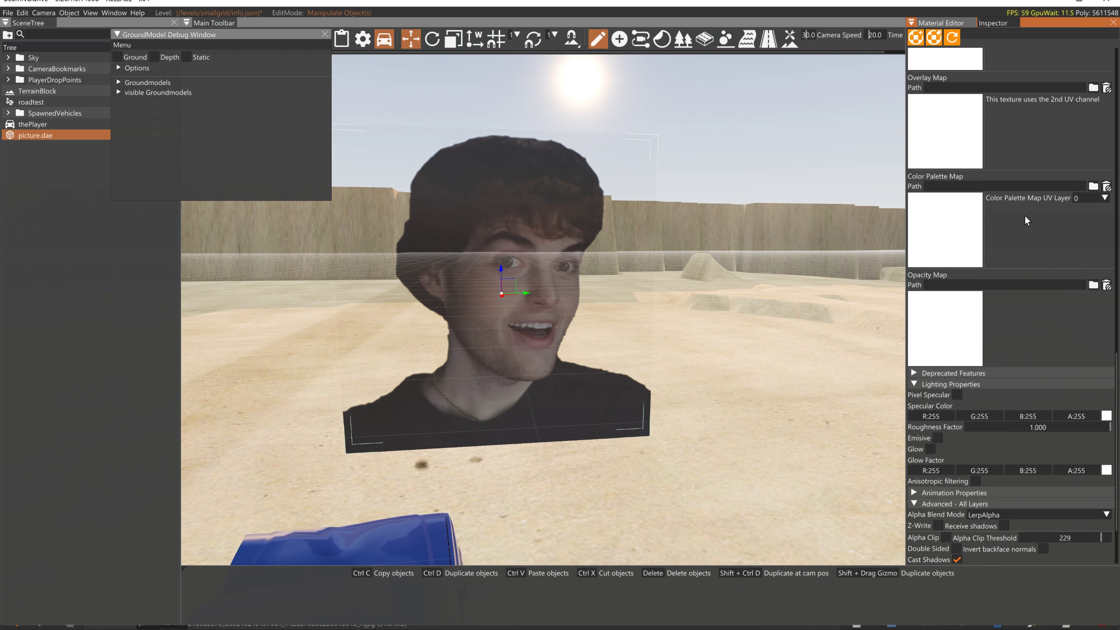
scroll(1026, 220, "up", 15)
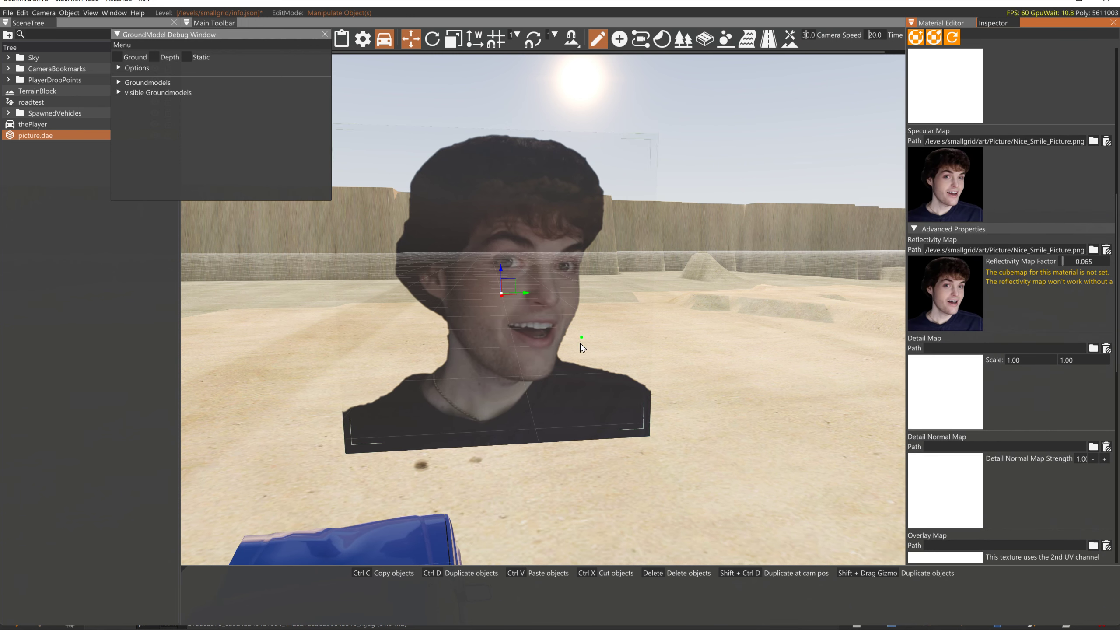
left_click_drag(1063, 257, 1019, 266)
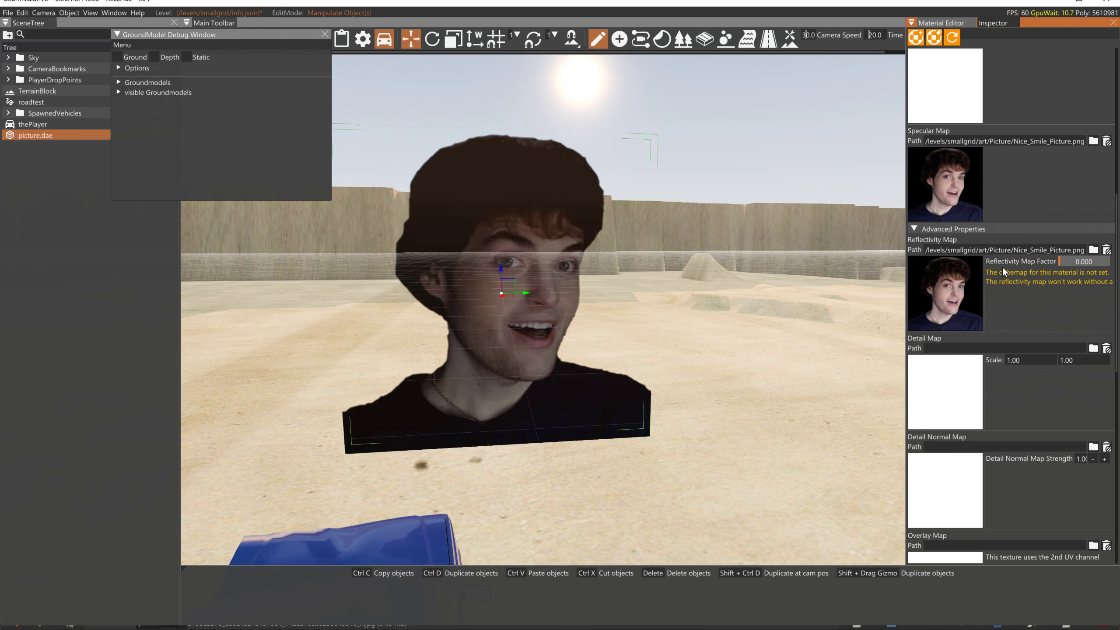
left_click(1107, 250)
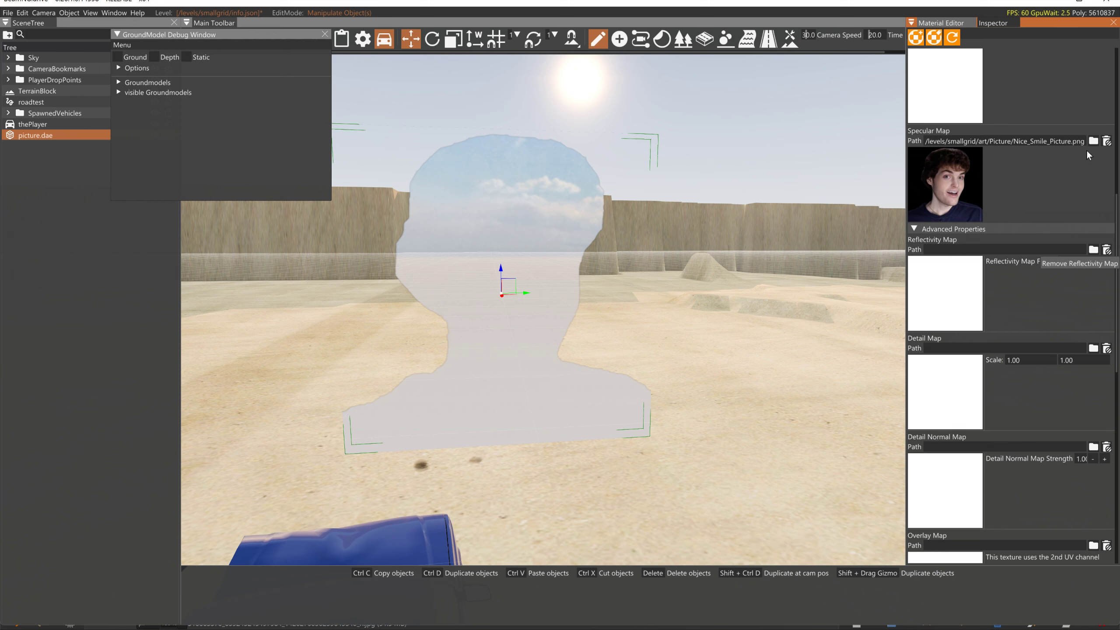
left_click(1107, 141)
Set the picture material's Reflection to None.
scroll(1050, 283, "down", 10)
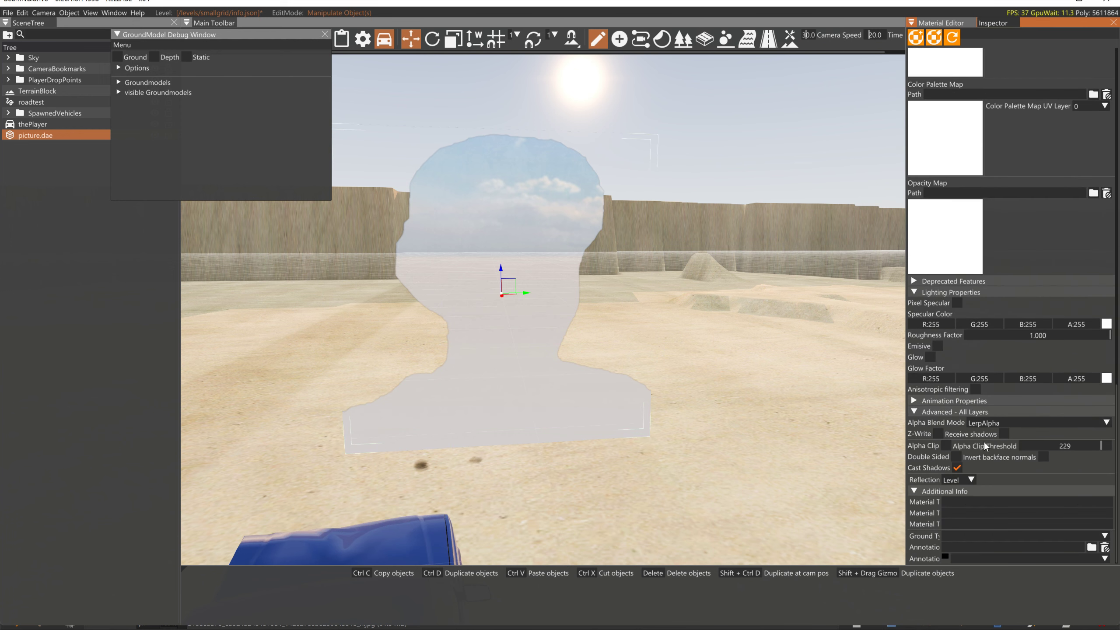
left_click(952, 480)
left_click(949, 492)
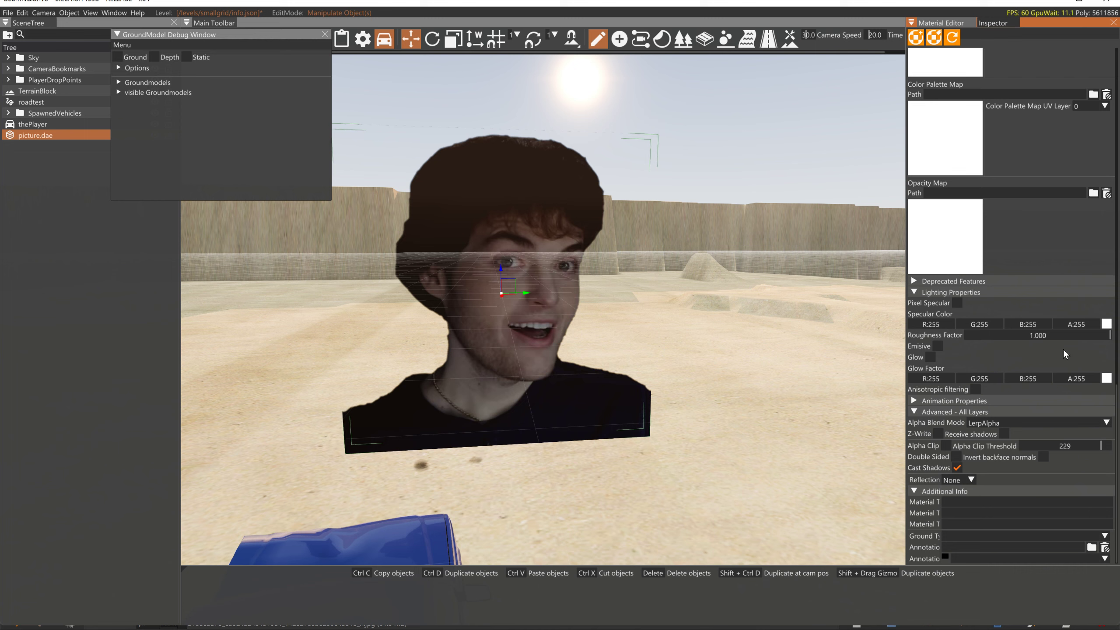
scroll(1063, 349, "up", 10)
key("super+Tab")
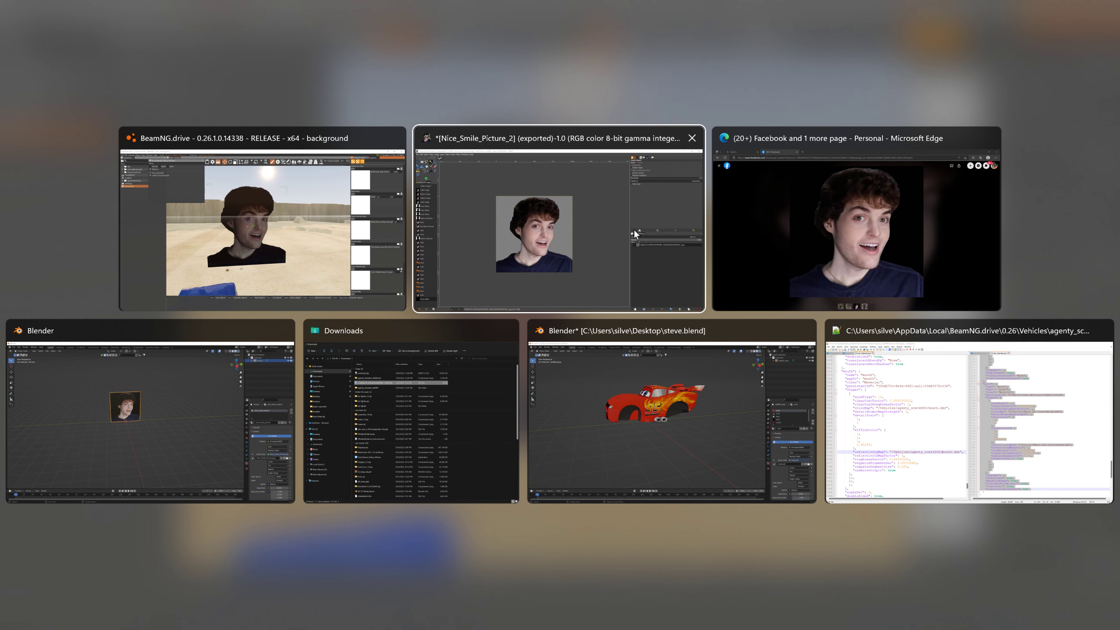
key("Right")
key("Right")
key("Right")
key("Right")
key("Right")
key("Right")
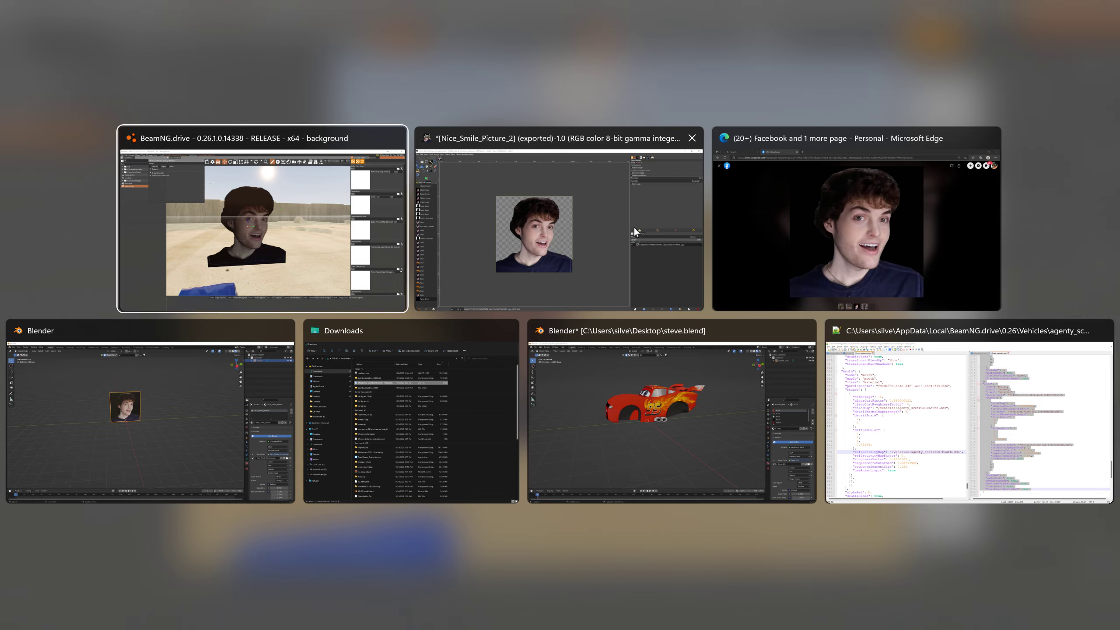
key("Return")
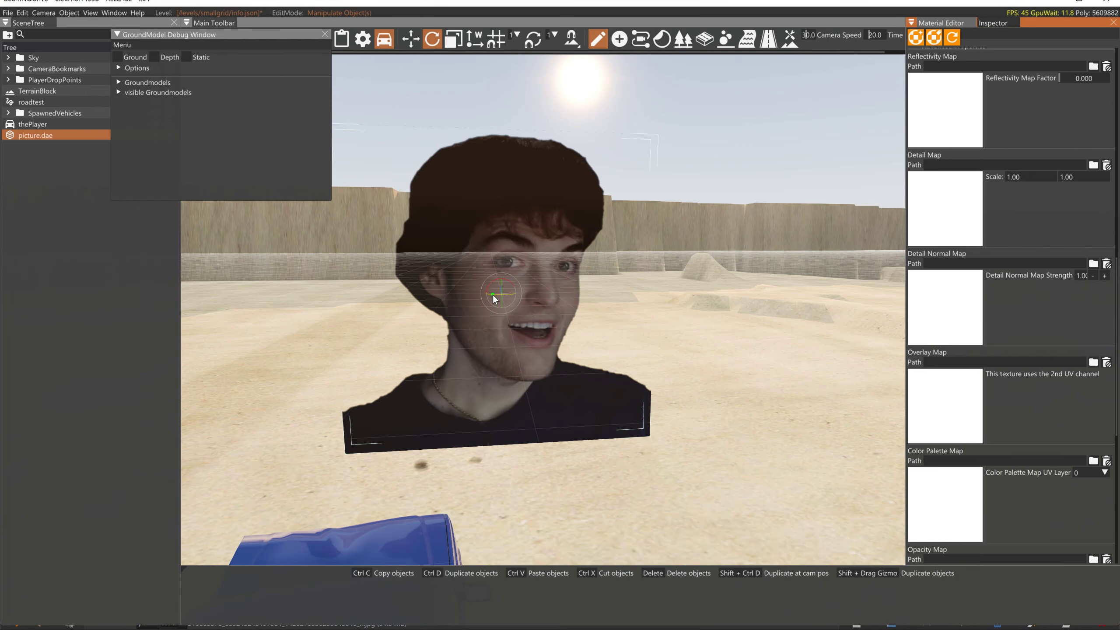
Rotate the picture panel slightly in the level.
left_click_drag(493, 294, 546, 315)
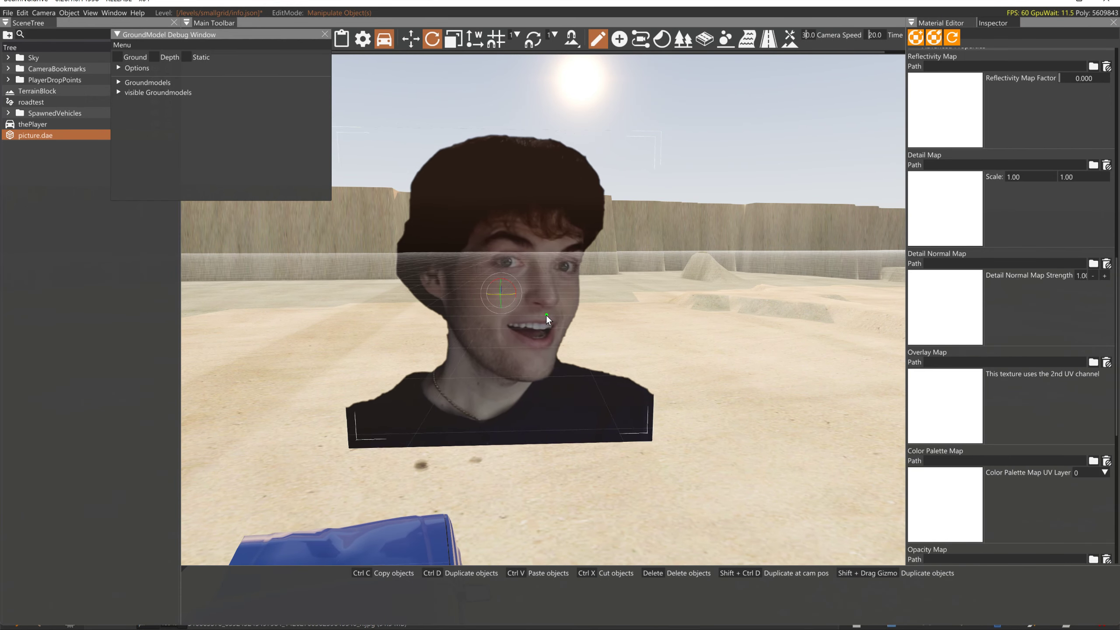
key("super+Tab")
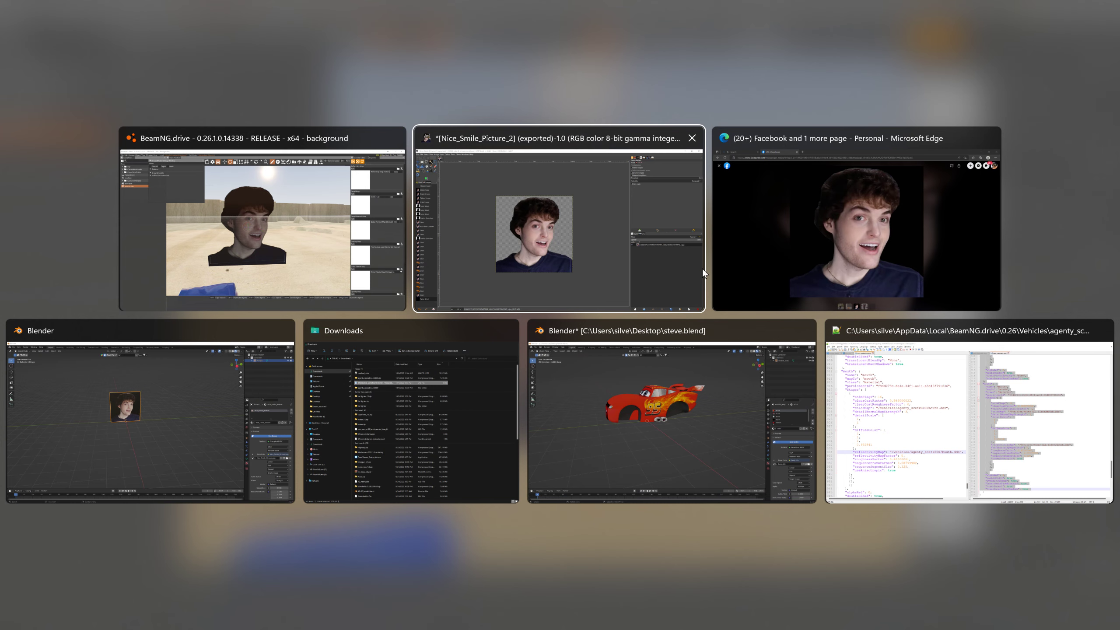
key("Right")
key("Right")
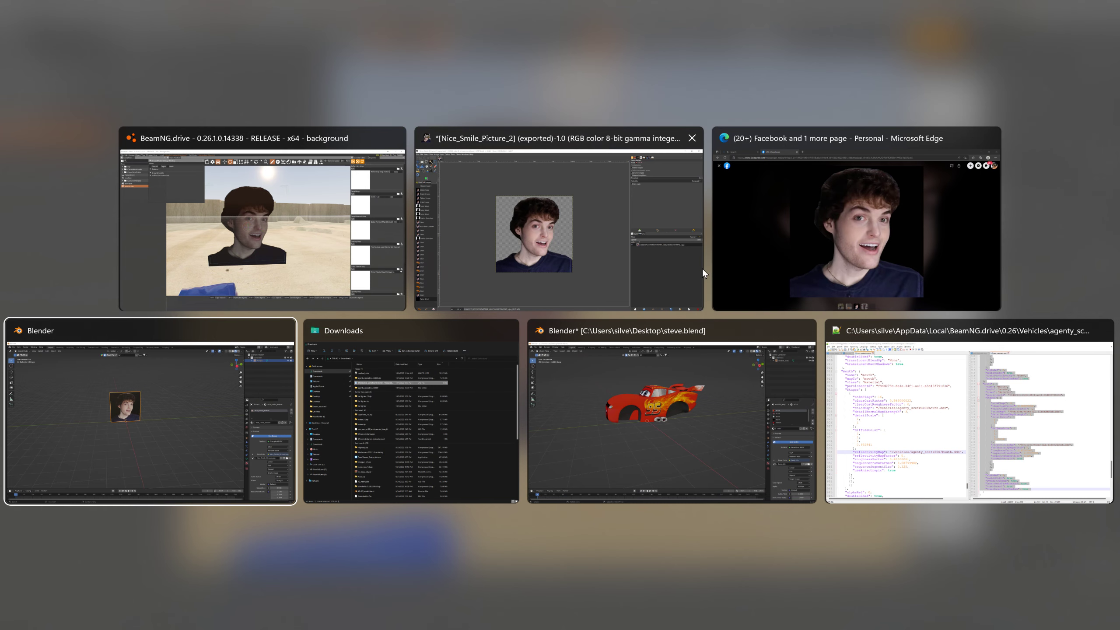
key("Return")
key("super+Tab")
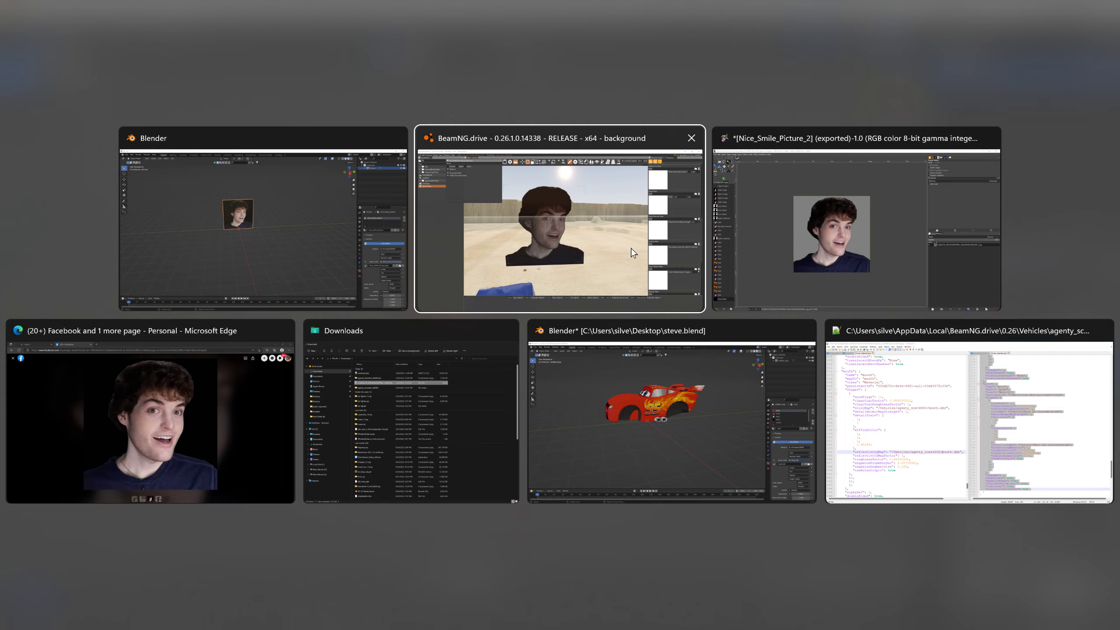
left_click(631, 249)
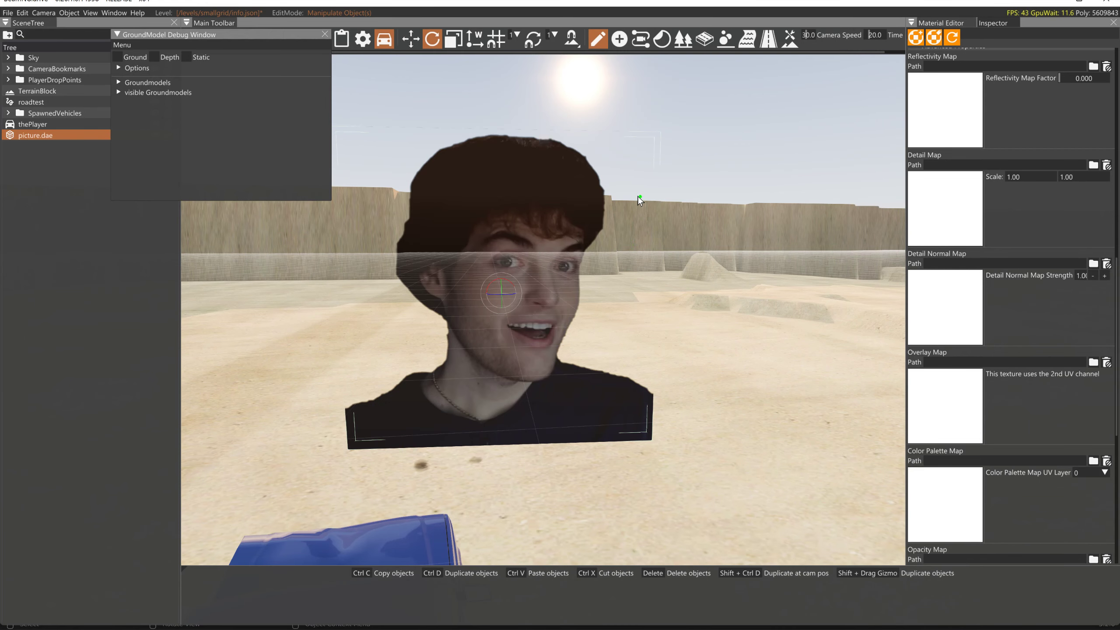
Close the GroundModel Debug Window and review the material's basic map properties.
left_click(327, 34)
scroll(1039, 336, "up", 3)
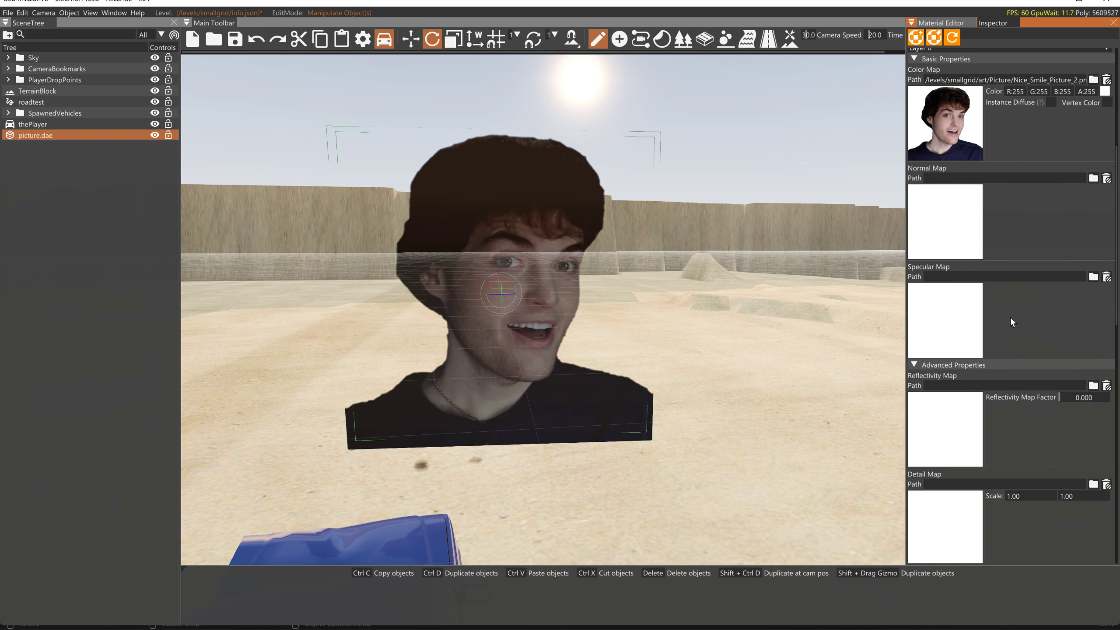
Switch to Blender and turn on the Face Orientation overlay to inspect the picture panel's face directions.
key("alt+Tab")
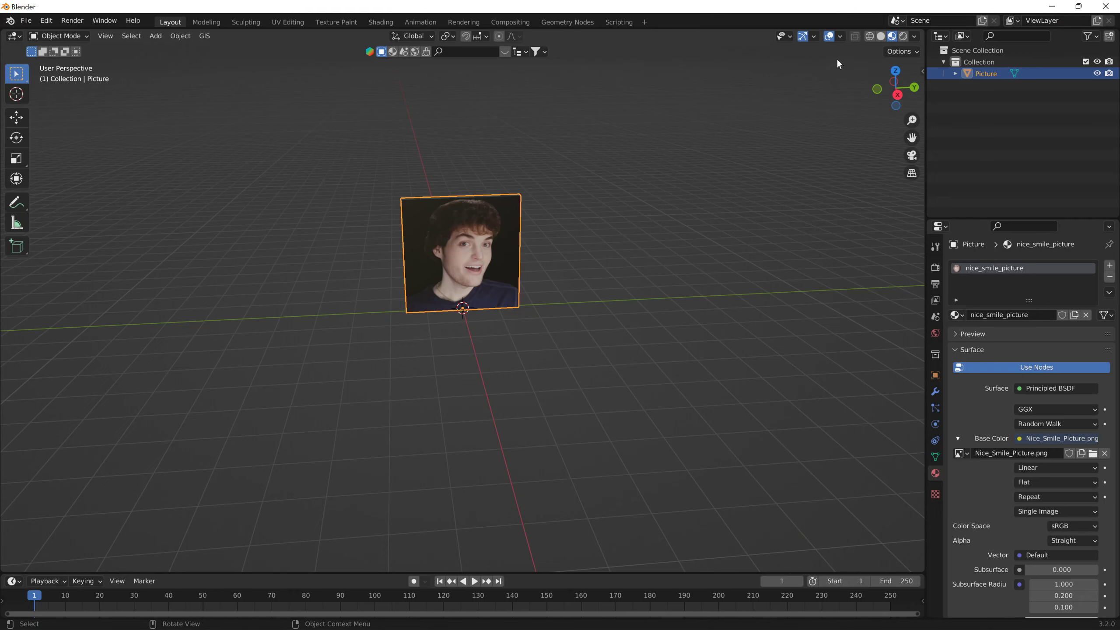
left_click(839, 37)
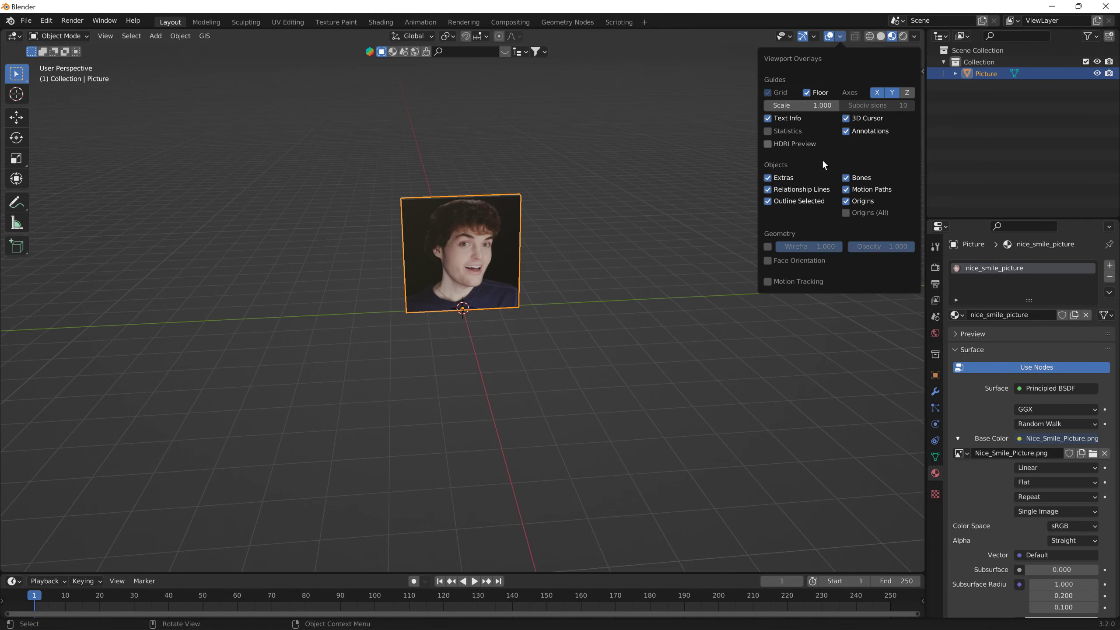
left_click(770, 263)
middle_click_drag(749, 268, 881, 140)
Return to BeamNG.drive, view the cut-out from farther back and set its Alpha Blend Mode to None.
key("alt+Tab")
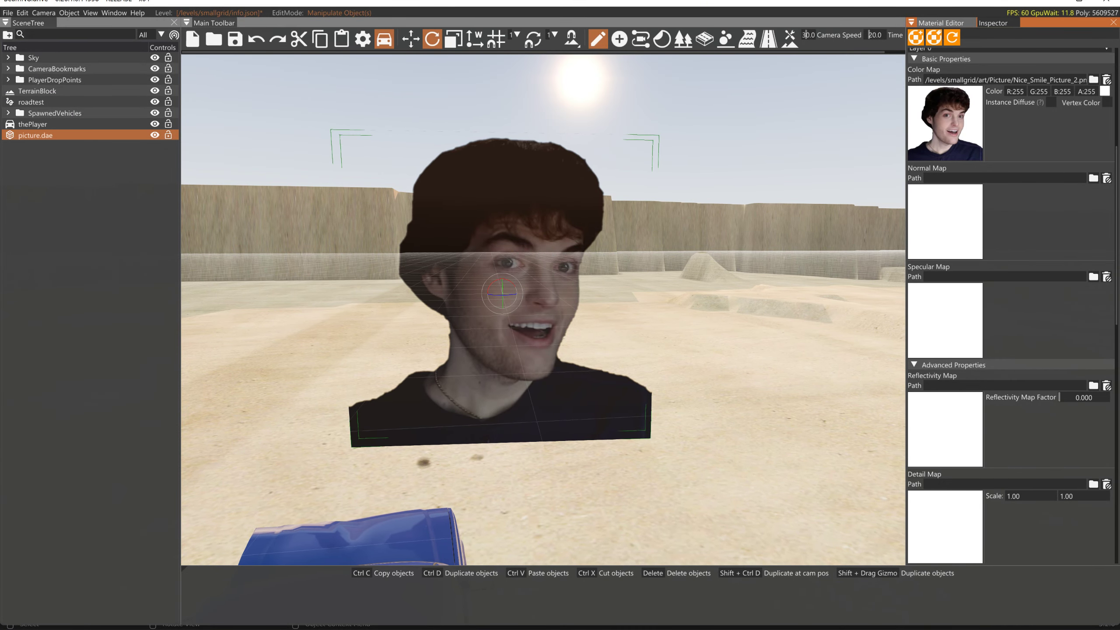
key("s")
right_click_drag(744, 250, 736, 250)
key("d")
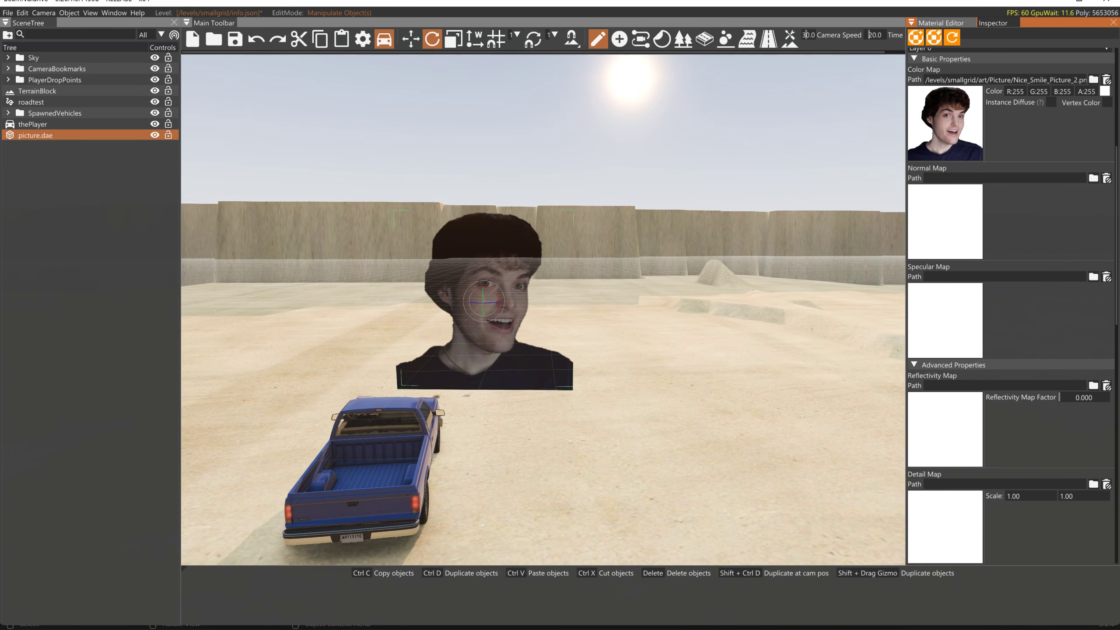
scroll(940, 475, "down", 1)
scroll(939, 475, "down", 12)
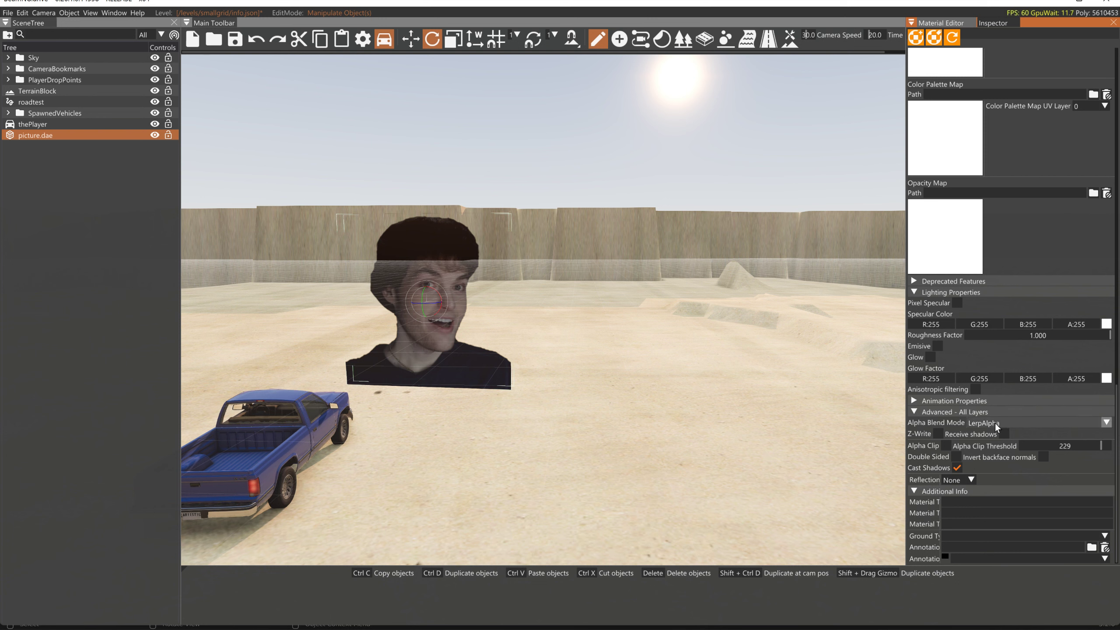
left_click(981, 424)
left_click(982, 433)
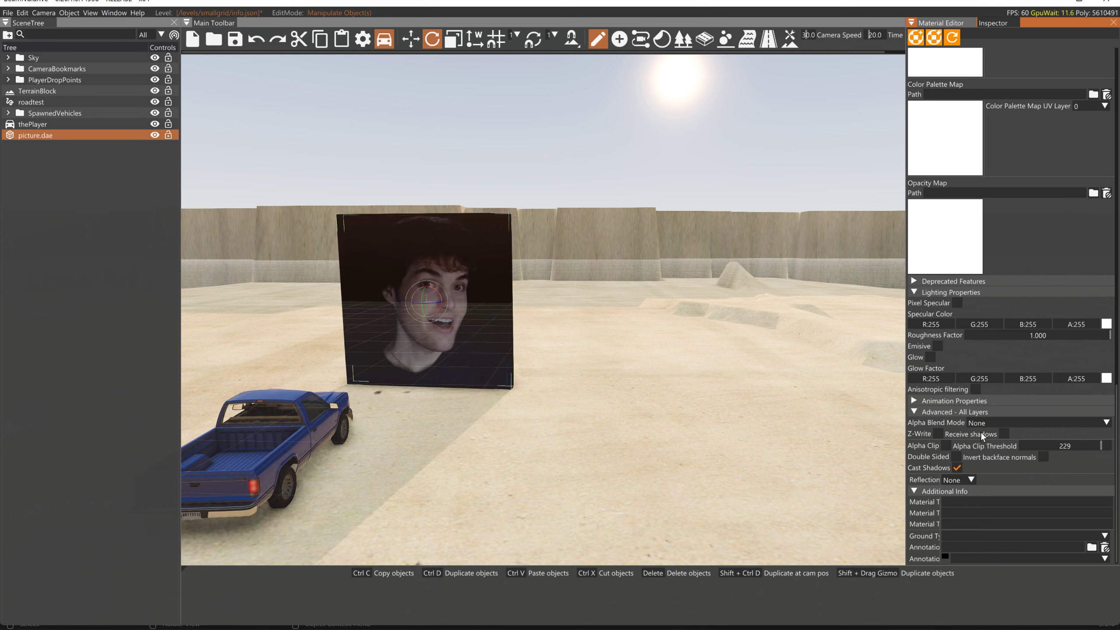
Enable Alpha Clip for the picture's material and set the Alpha Clip Threshold to 234.
left_click(947, 446)
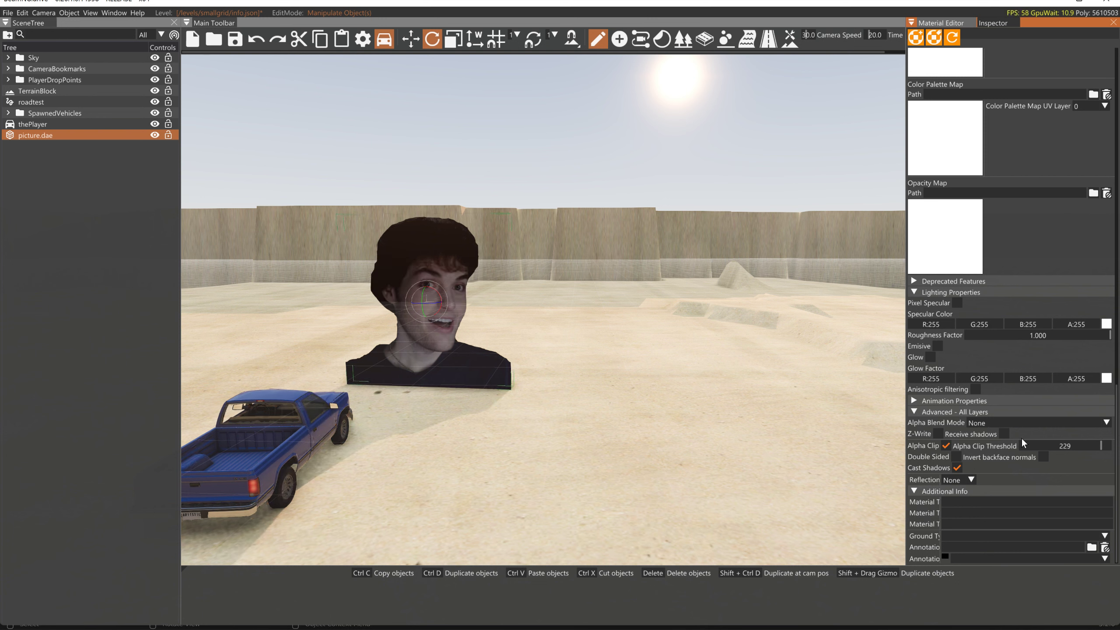
left_click_drag(1065, 446, 1102, 444)
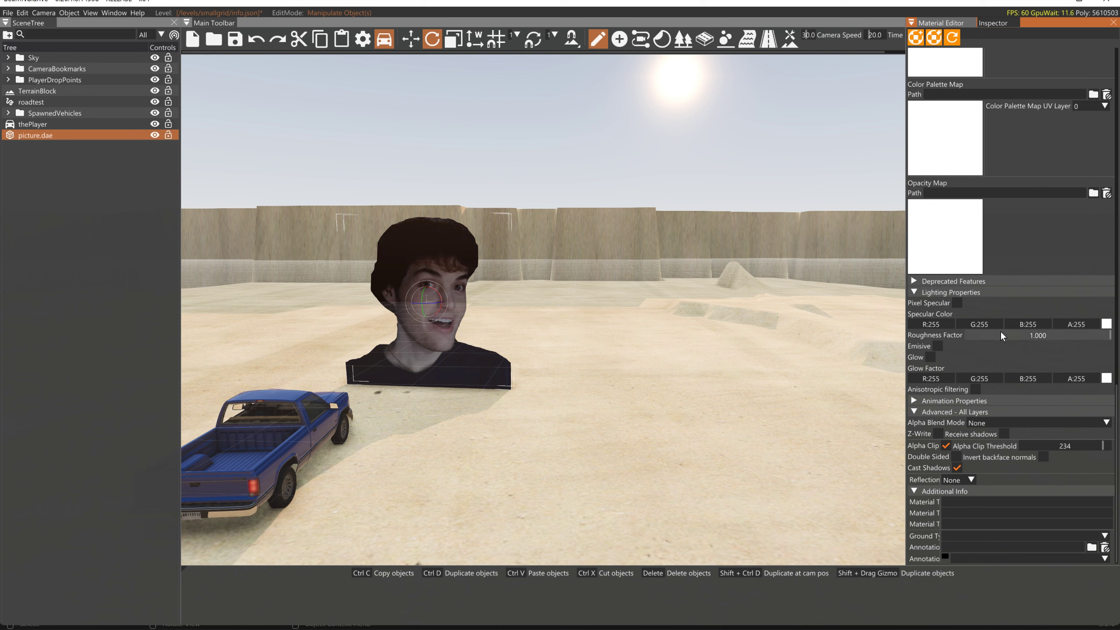
Set the color map's red, green and blue color values to 300 each.
scroll(1049, 254, "up", 10)
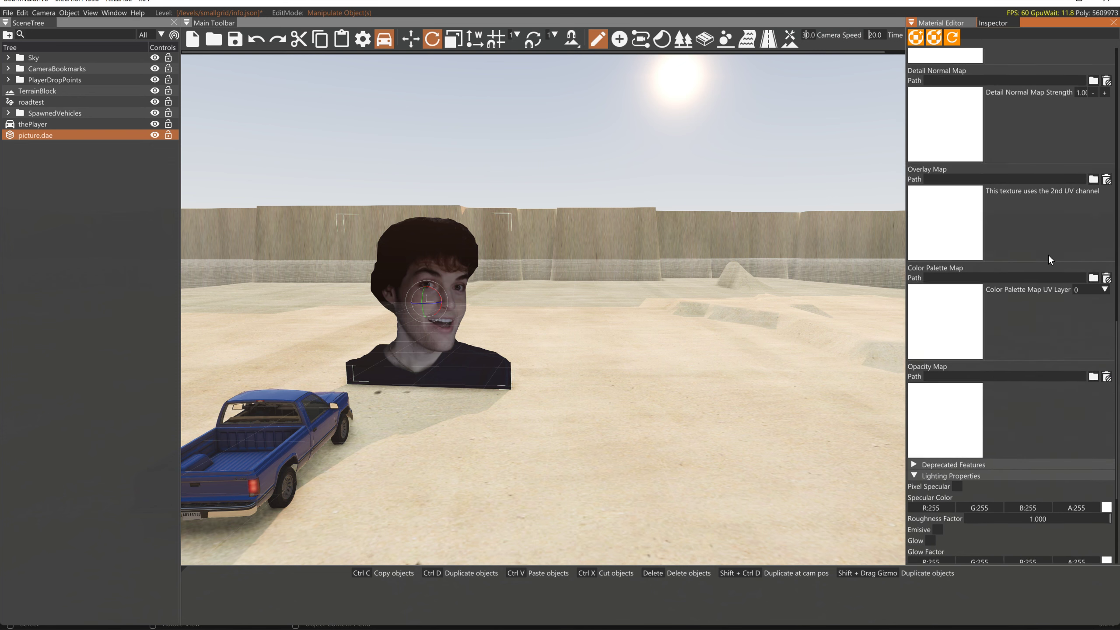
scroll(1050, 248, "up", 3)
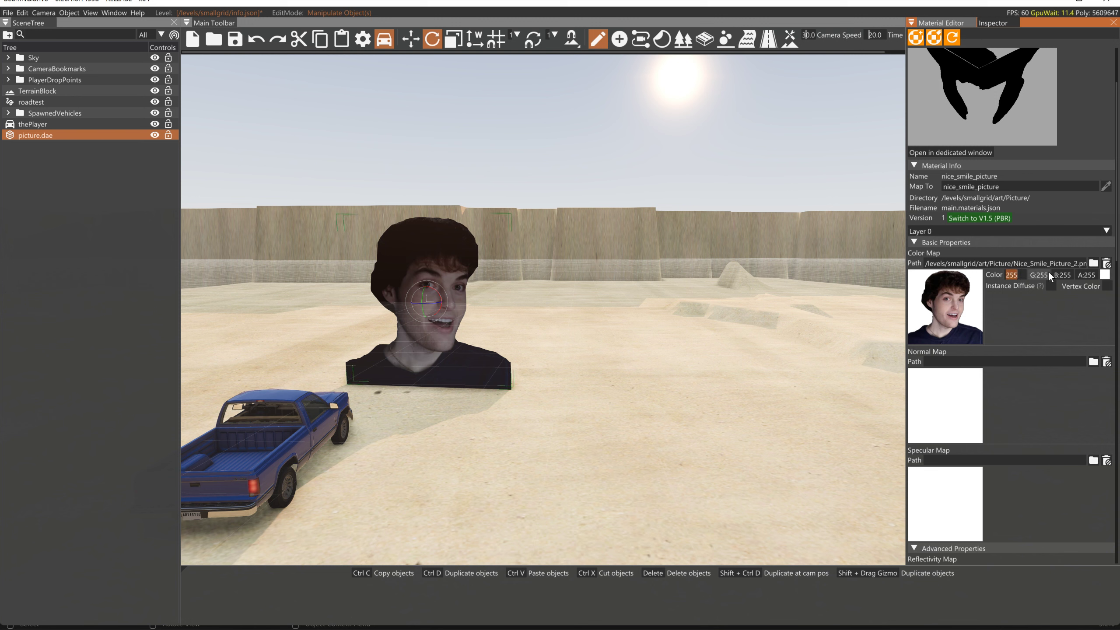
type("300")
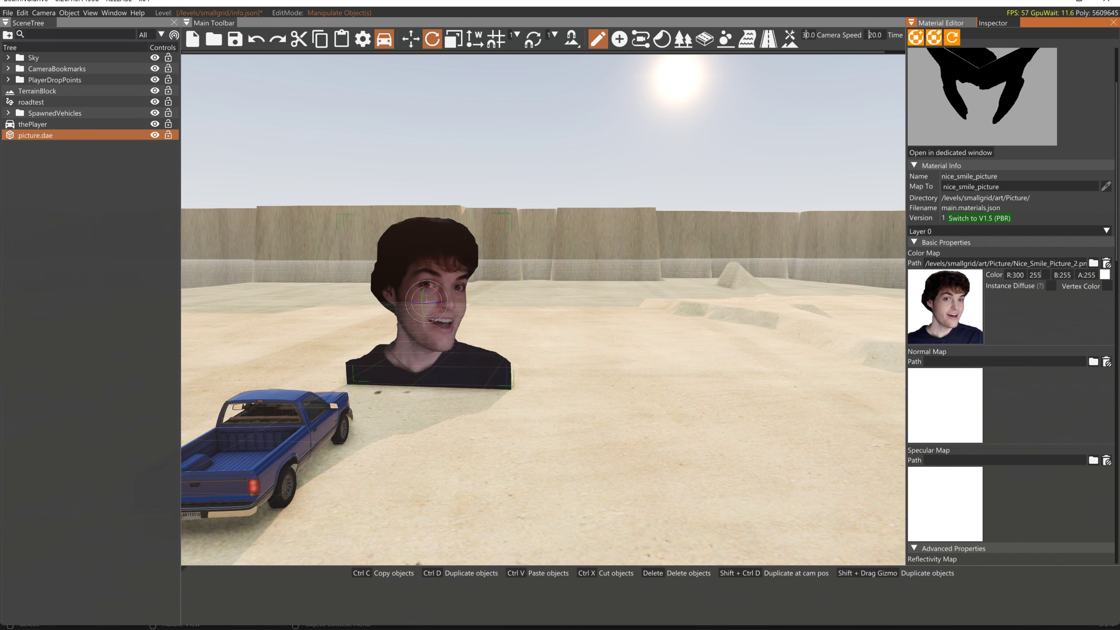
key("Tab")
type("300")
key("Tab")
type("300")
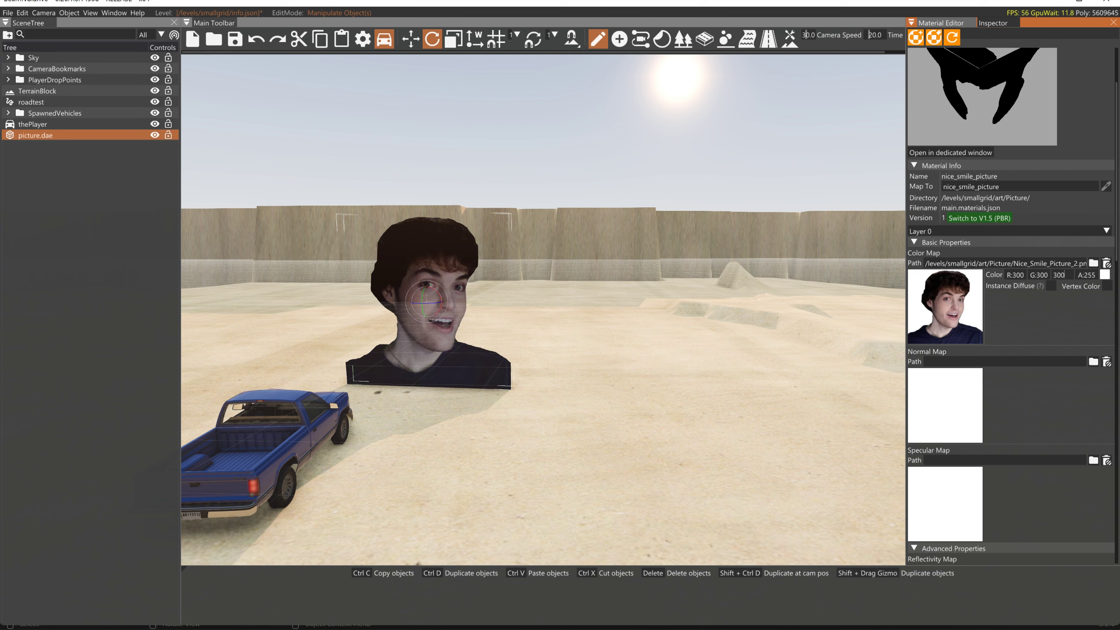
Try a brighter tint by setting the color map's red, green and blue values to 400 each.
double_click(1015, 275)
type("400")
key("Return")
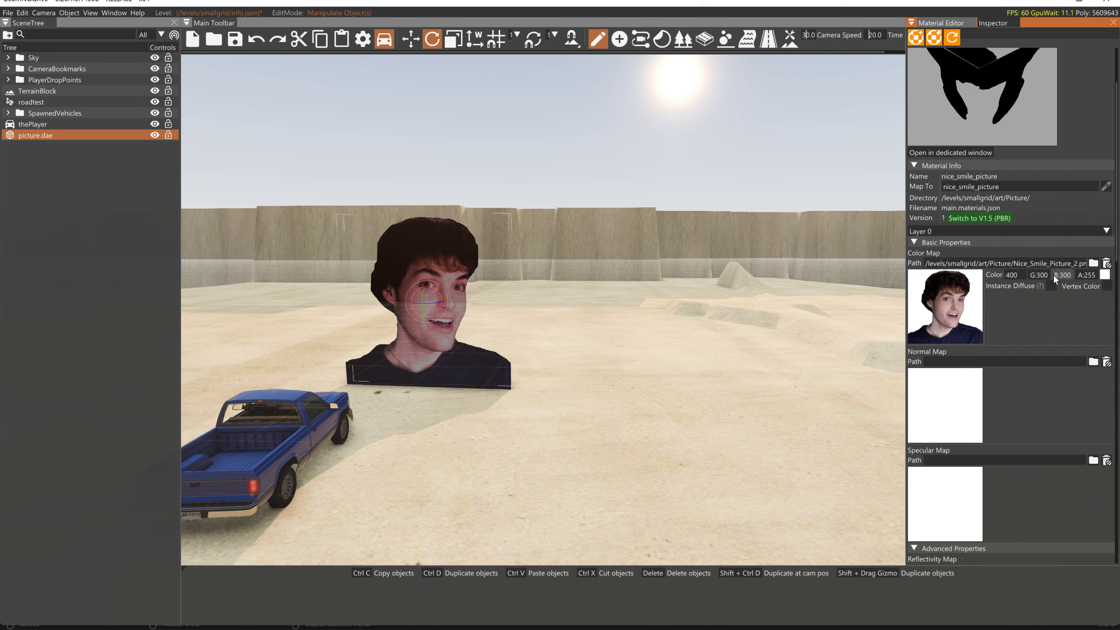
key("Tab")
type("4000")
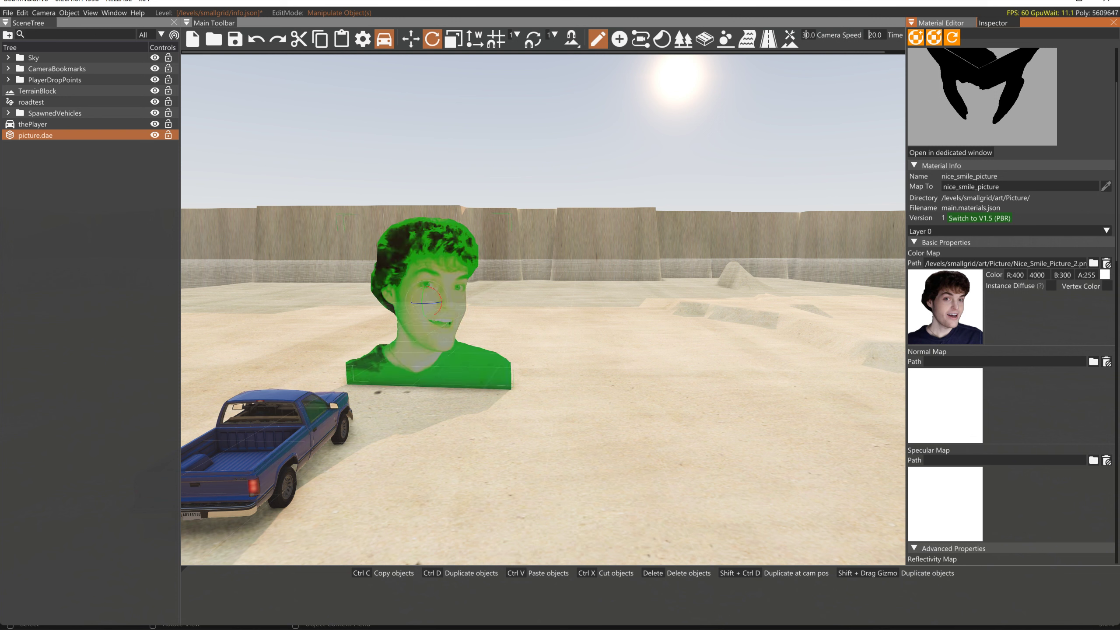
key("BackSpace")
key("Return")
double_click(1064, 275)
type("400")
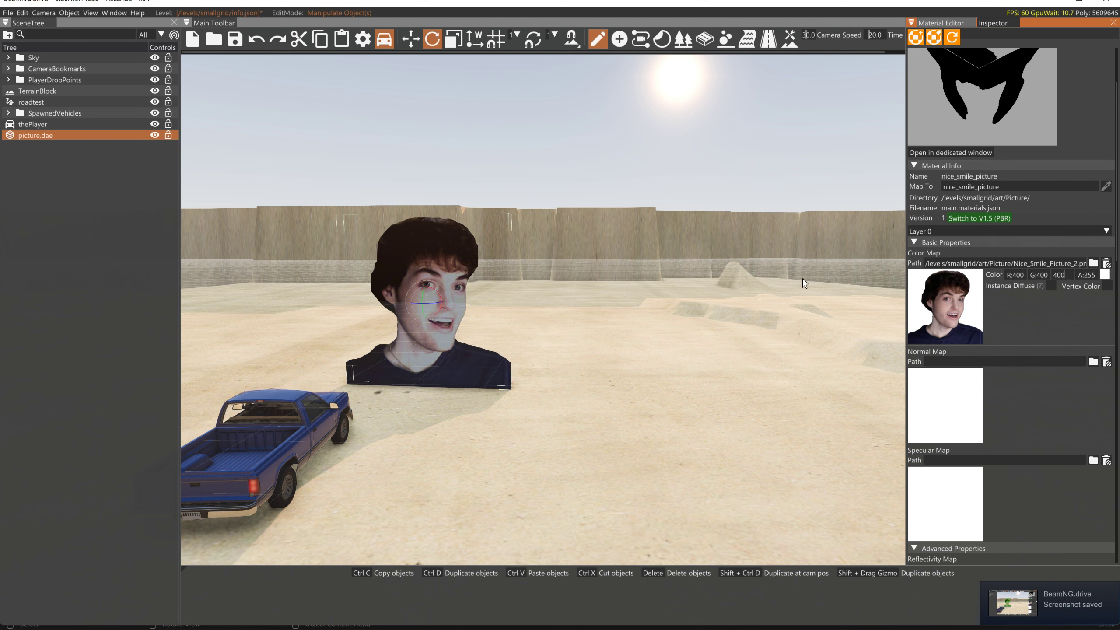
Return the color map's blue, green and red values to 300 each.
left_click_drag(1066, 275, 993, 277)
type("300")
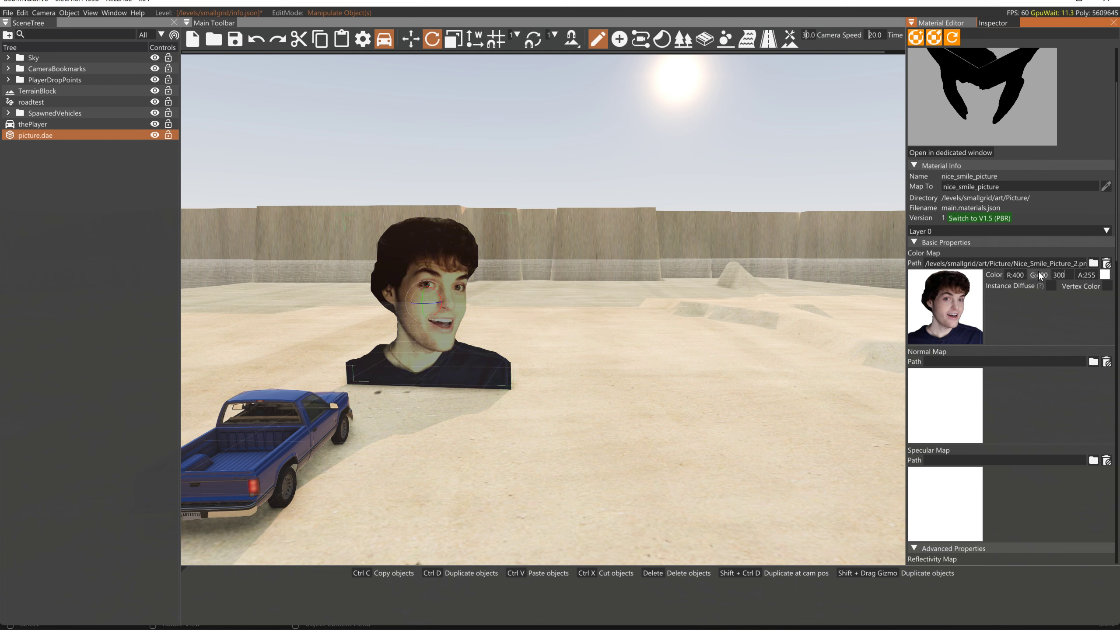
double_click(1039, 275)
type("300")
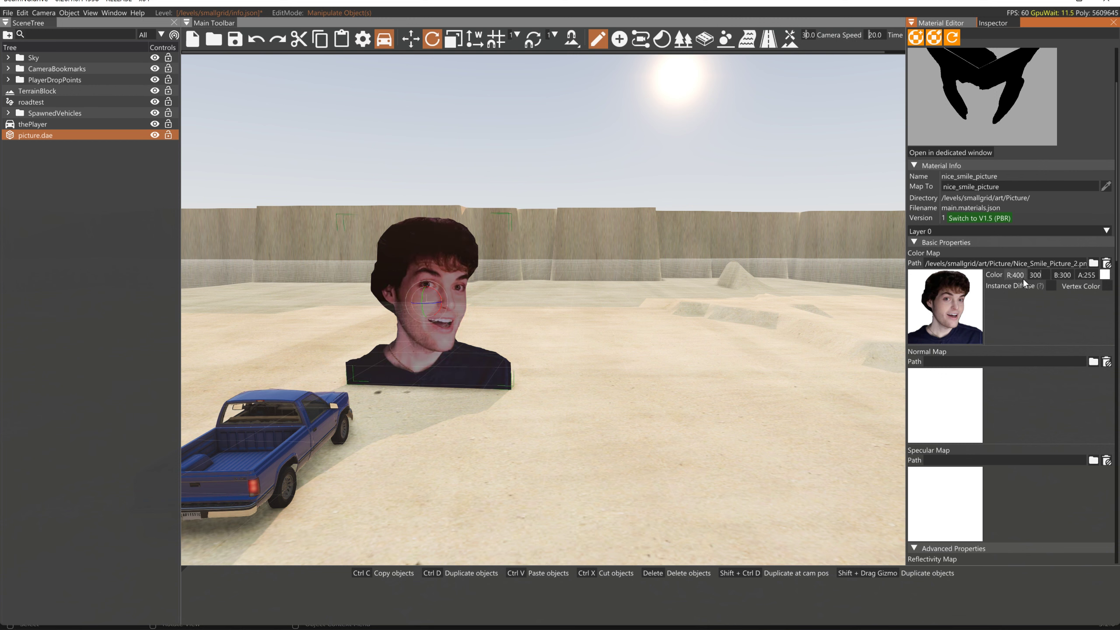
double_click(1015, 275)
type("300")
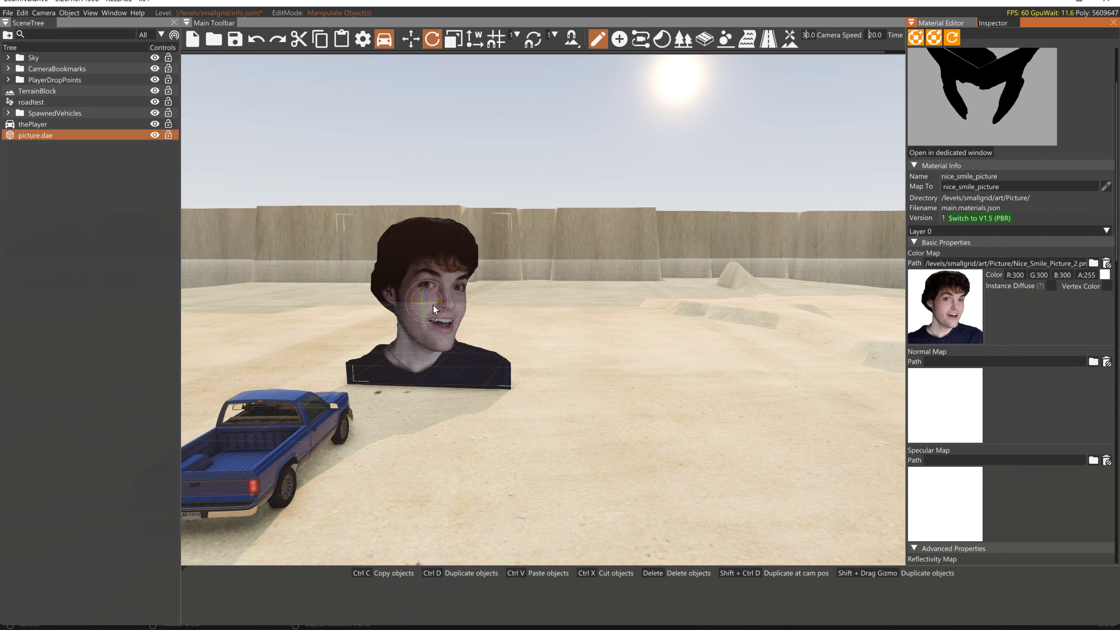
left_click_drag(432, 305, 493, 322)
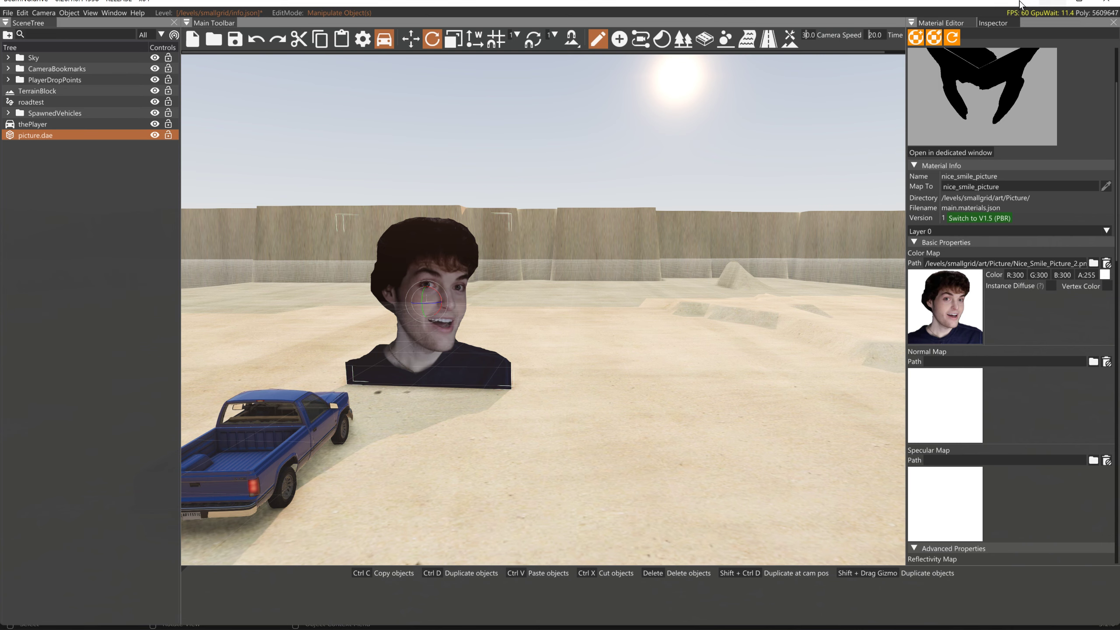
Minimize BeamNG.drive, Blender, GIMP and the web browser to reach the desktop.
left_click(1051, 6)
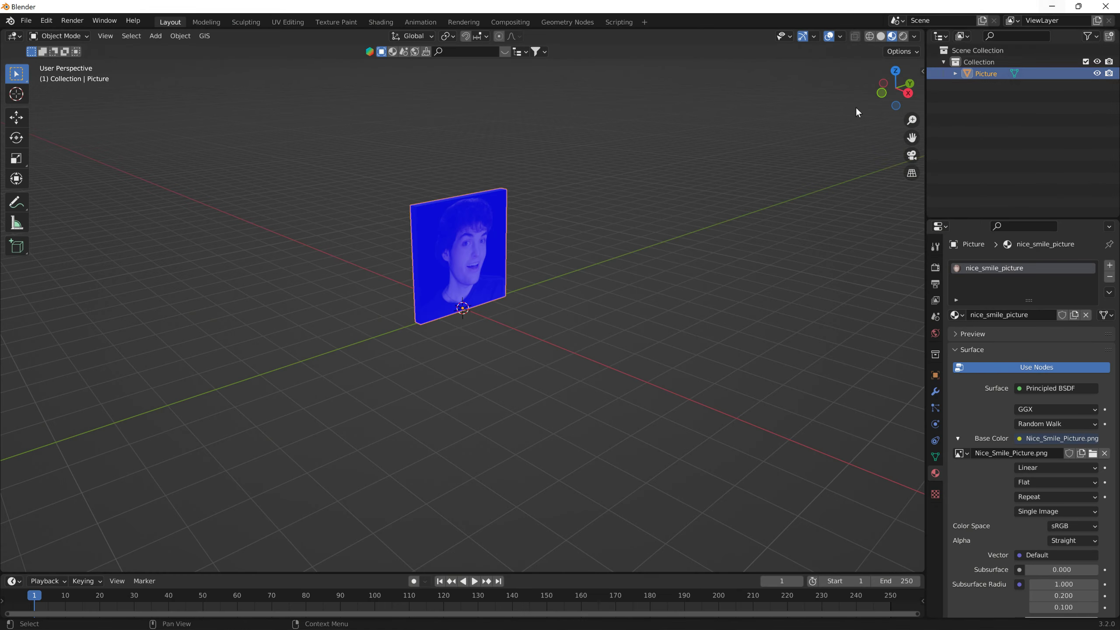
left_click(1051, 6)
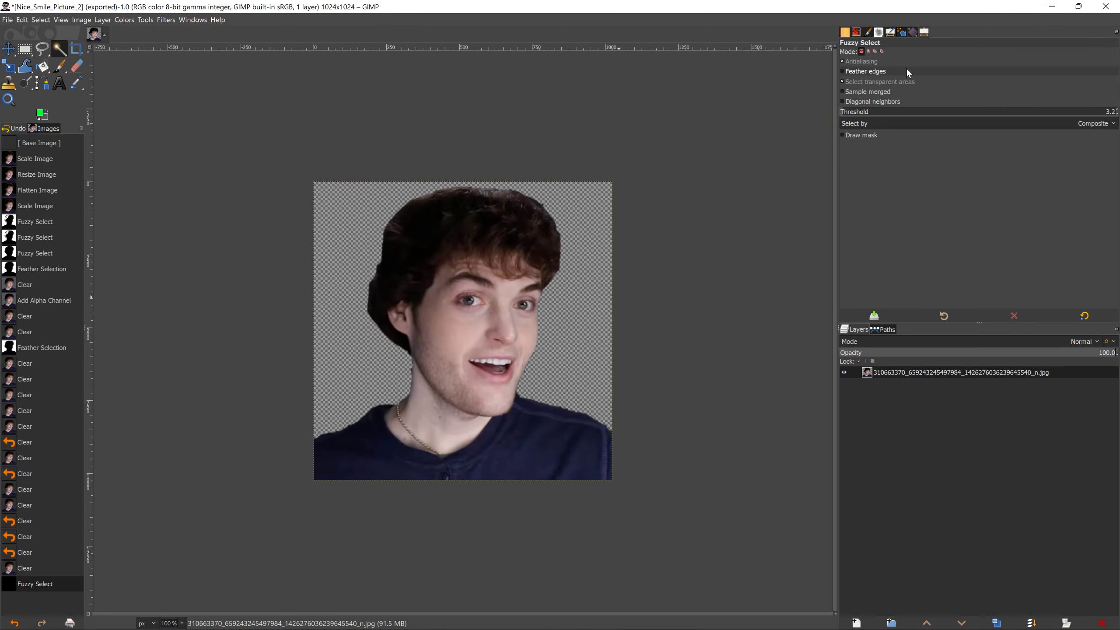
left_click(1051, 6)
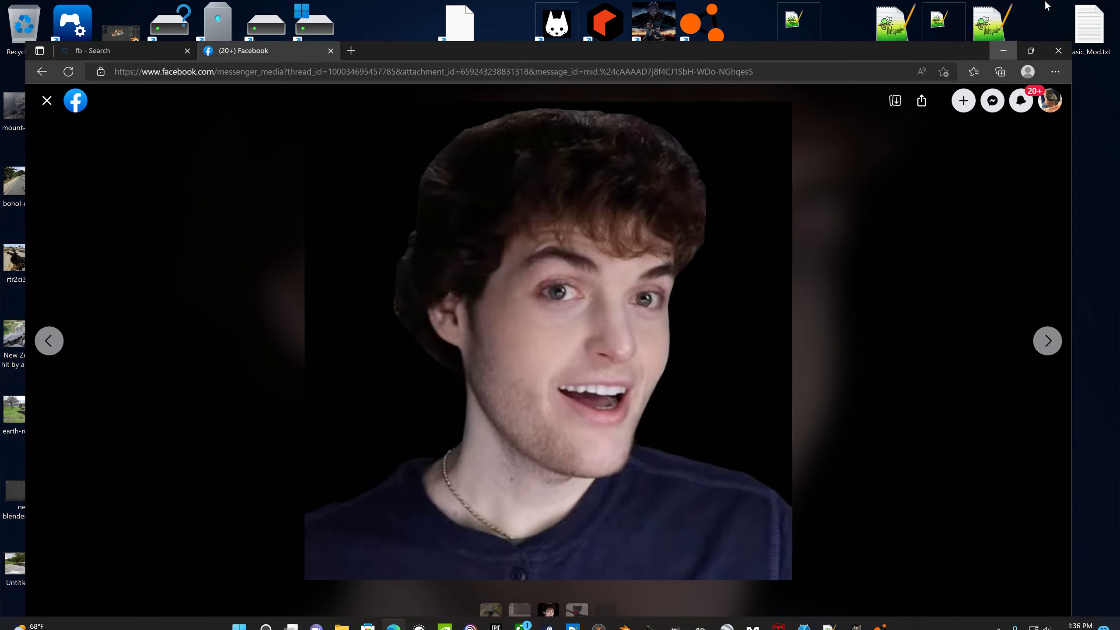
left_click(1003, 51)
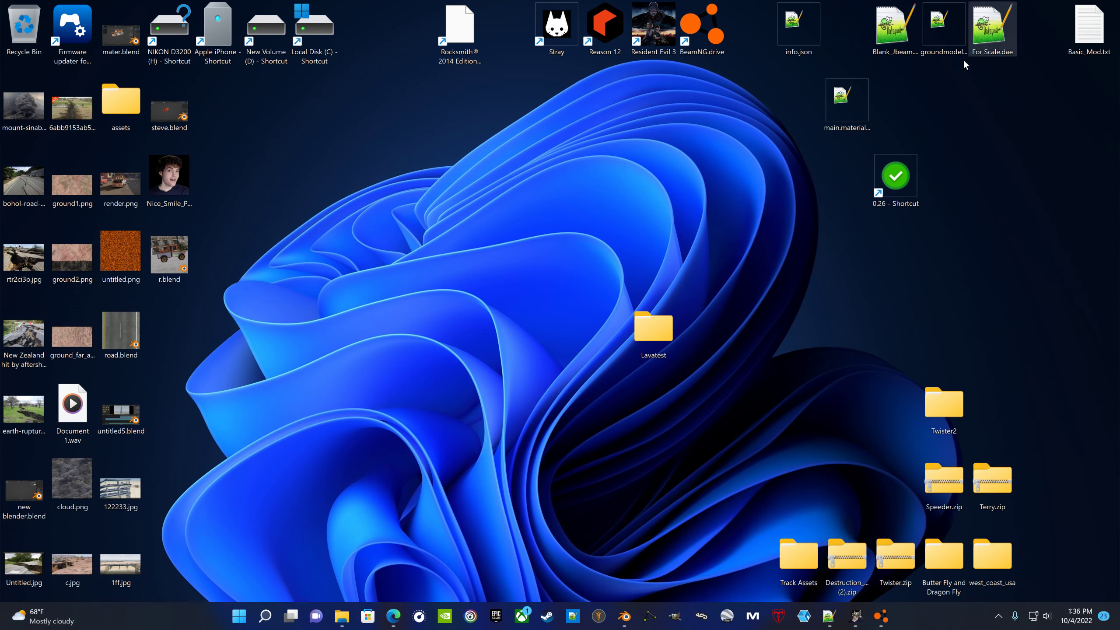
Open the Picture folder under 0.26, Levels, smallgrid, art and review its main.materials.json in Notepad++.
double_click(880, 163)
double_click(432, 142)
double_click(398, 147)
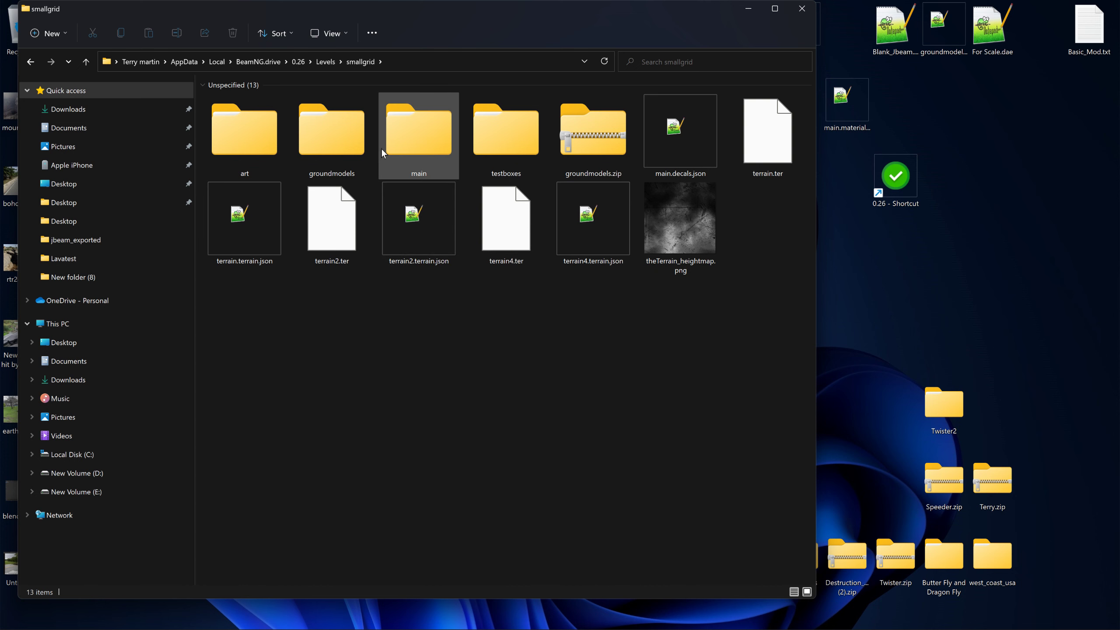
double_click(249, 143)
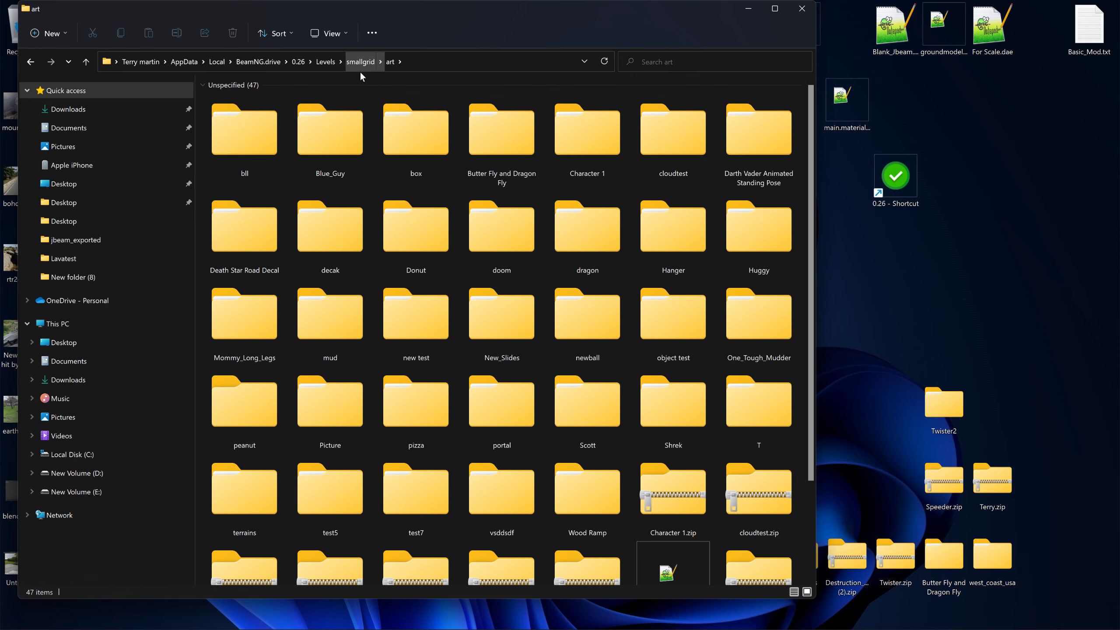
double_click(343, 413)
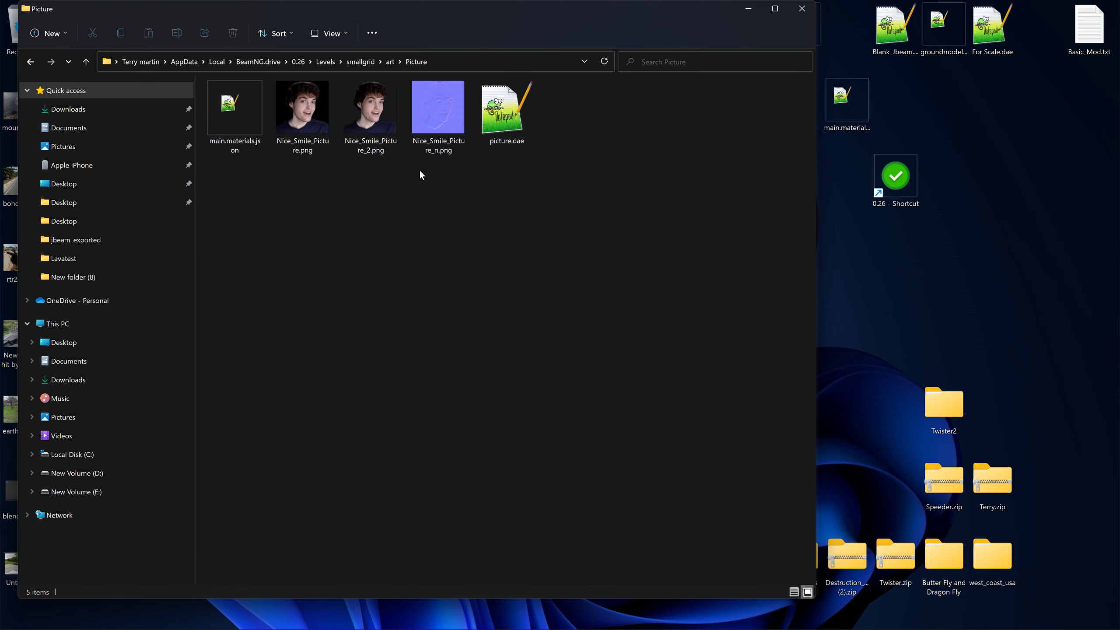
double_click(231, 119)
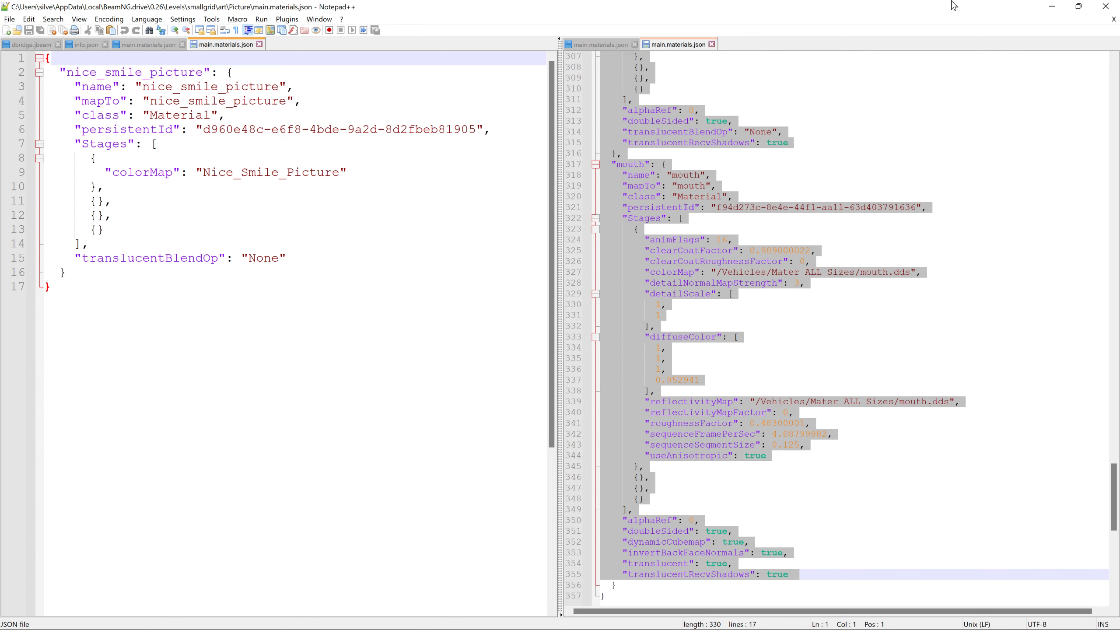
left_click(1105, 6)
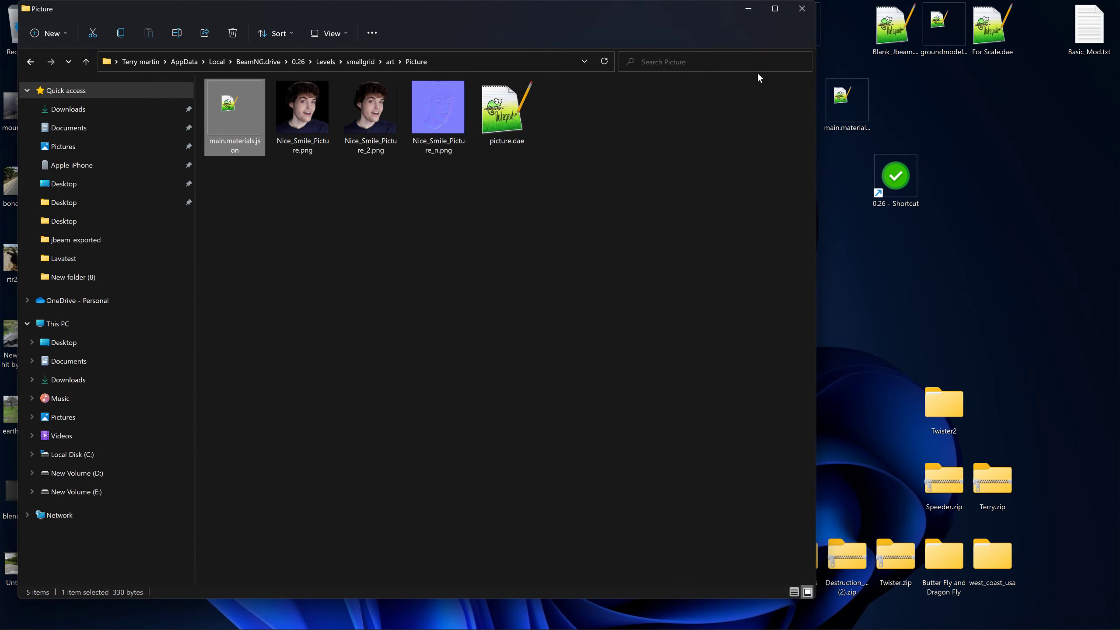
Copy the Picture folder from smallgrid's art folder.
left_click(359, 62)
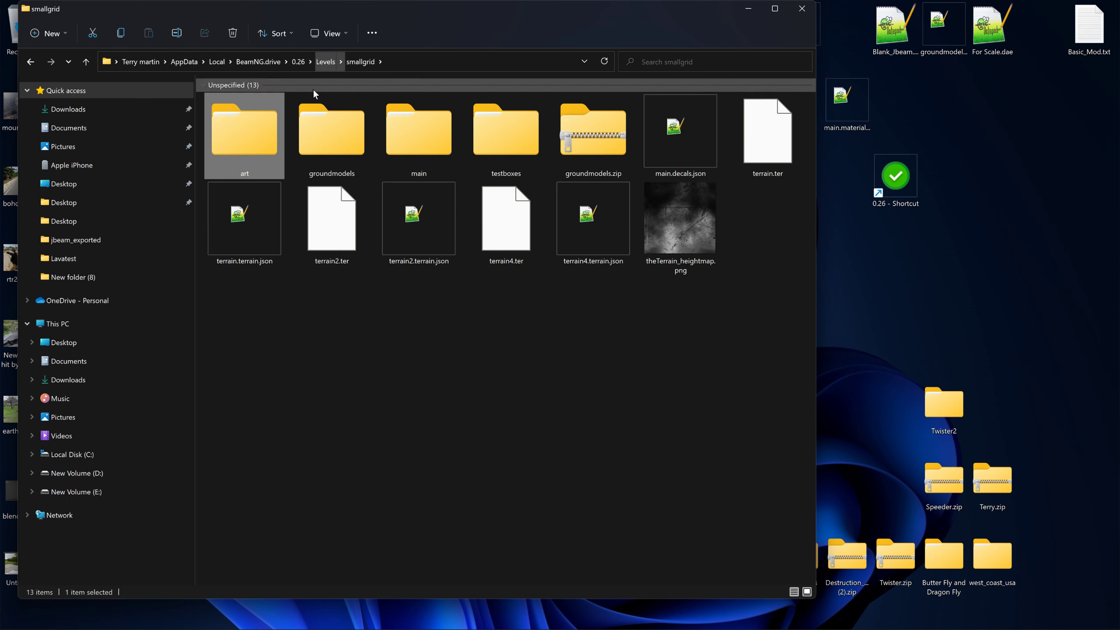
double_click(253, 135)
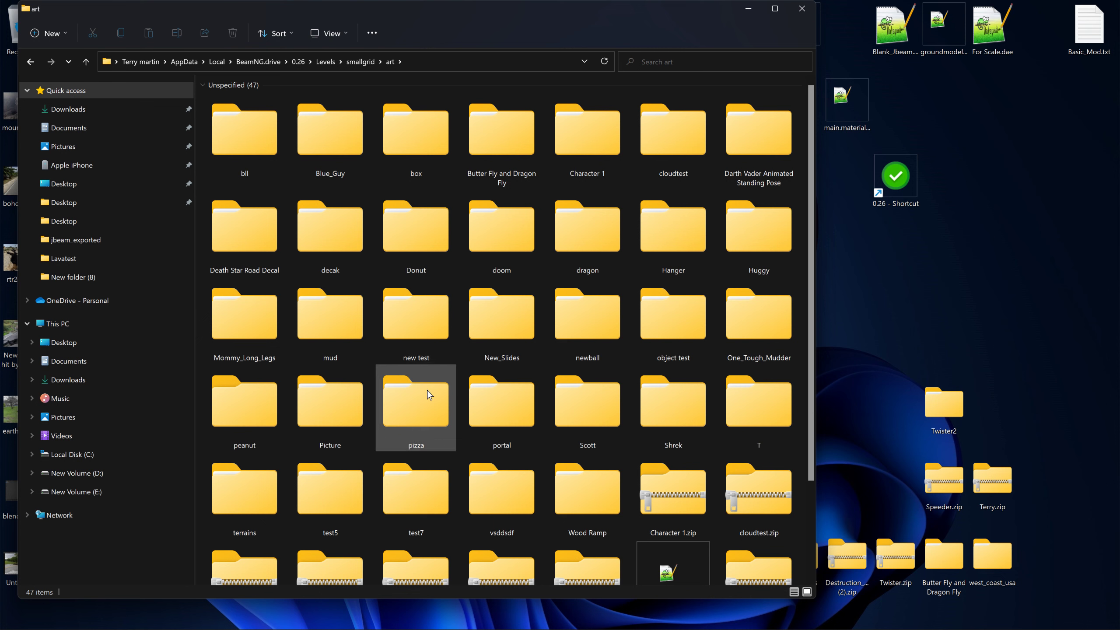
right_click(314, 409)
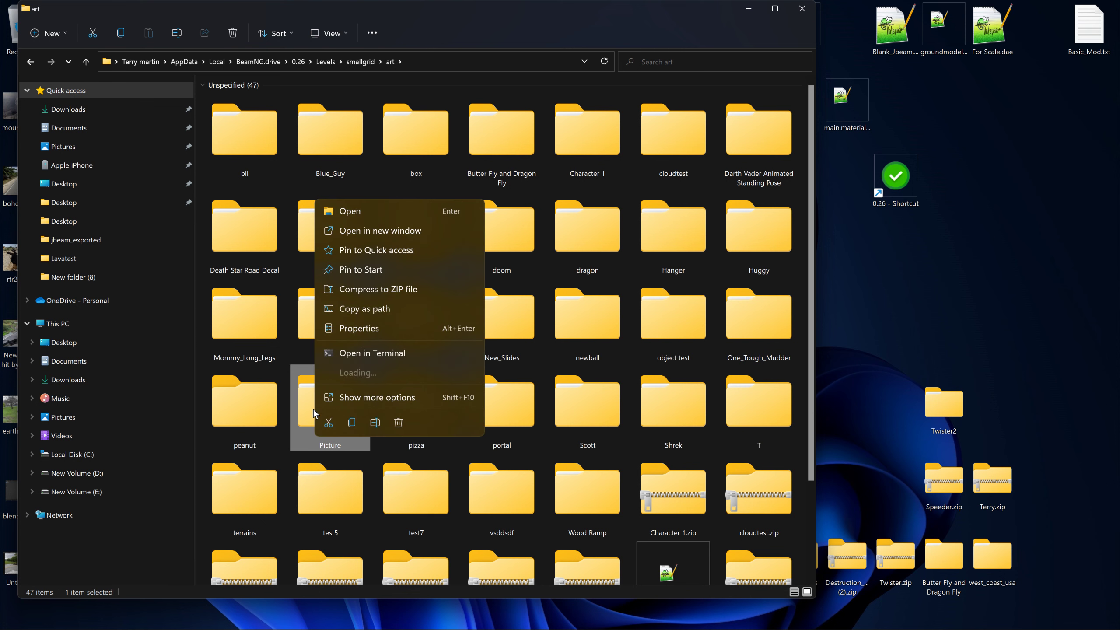
left_click(355, 422)
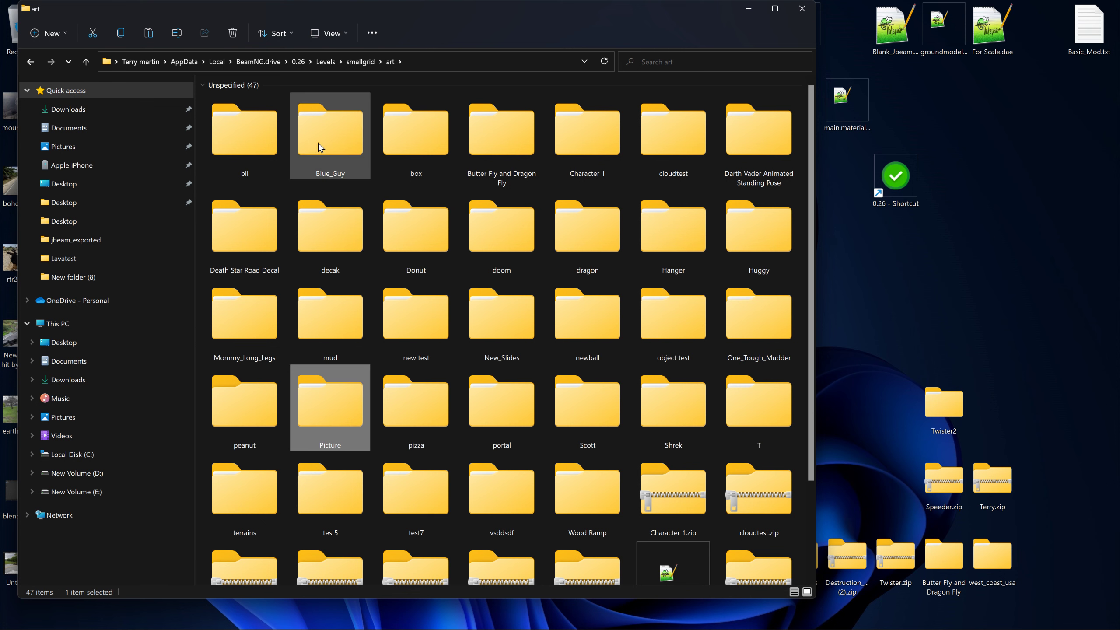
Paste the Picture folder into the art folder of the utah level.
left_click(325, 62)
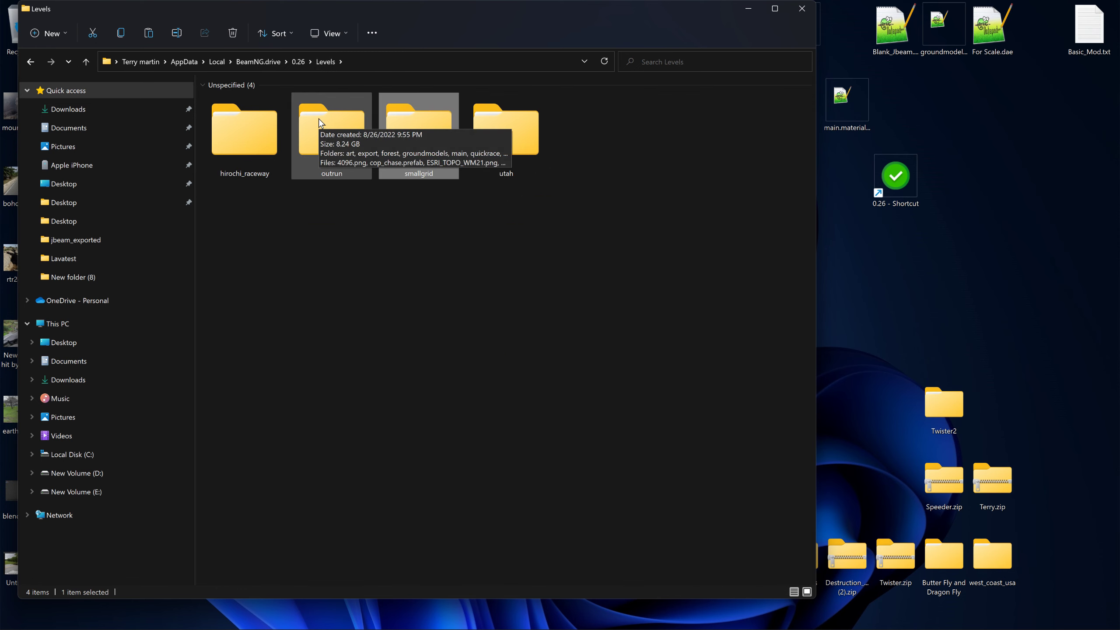
double_click(484, 123)
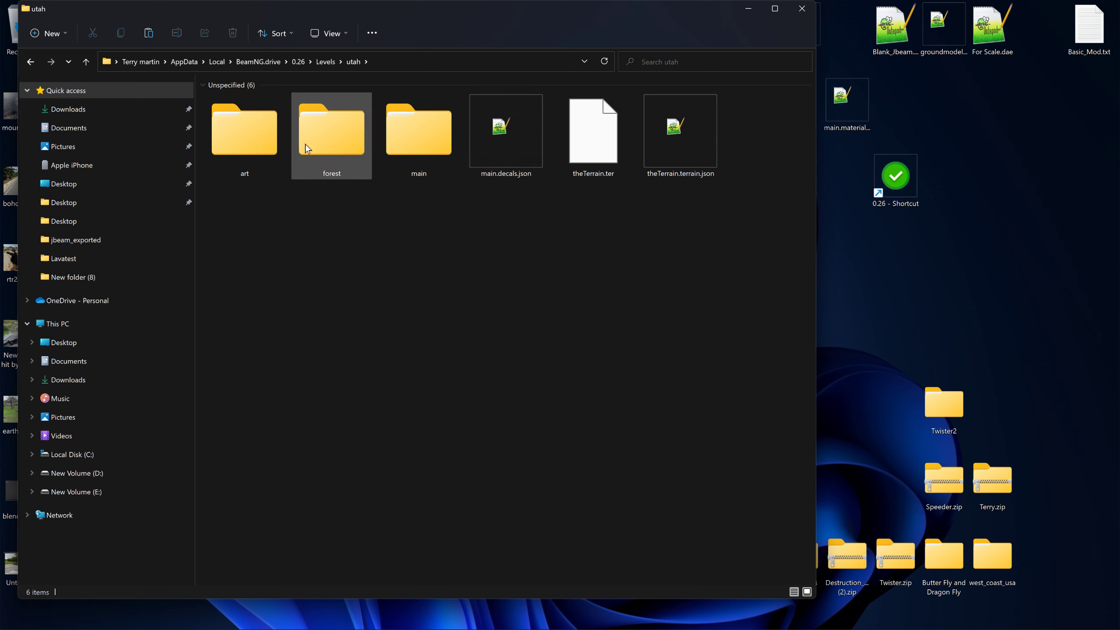
double_click(271, 145)
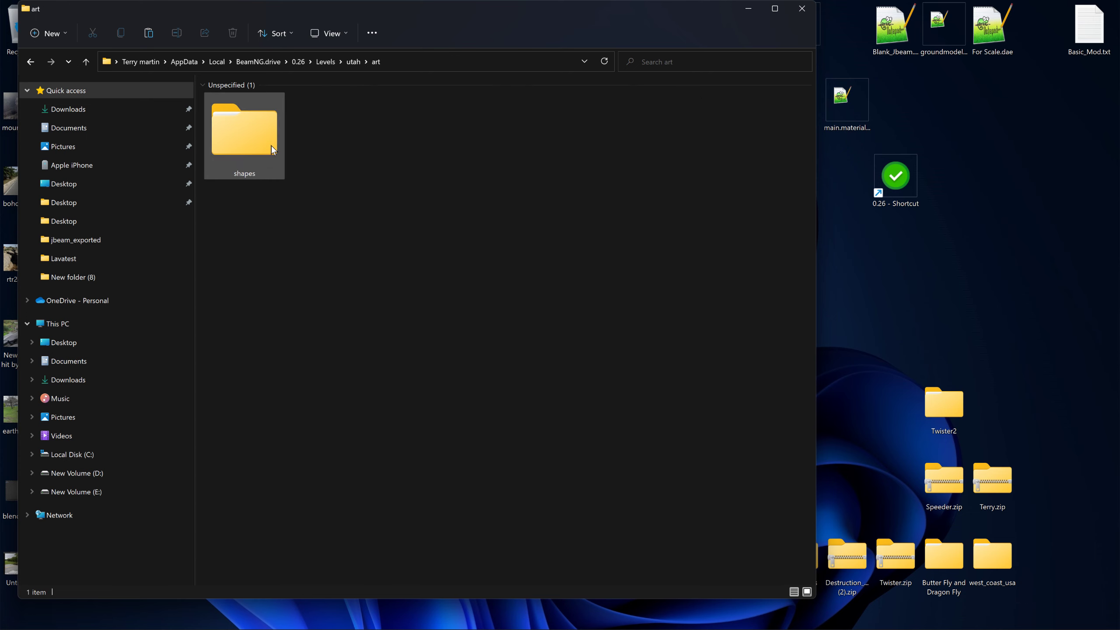
right_click(317, 286)
left_click(338, 300)
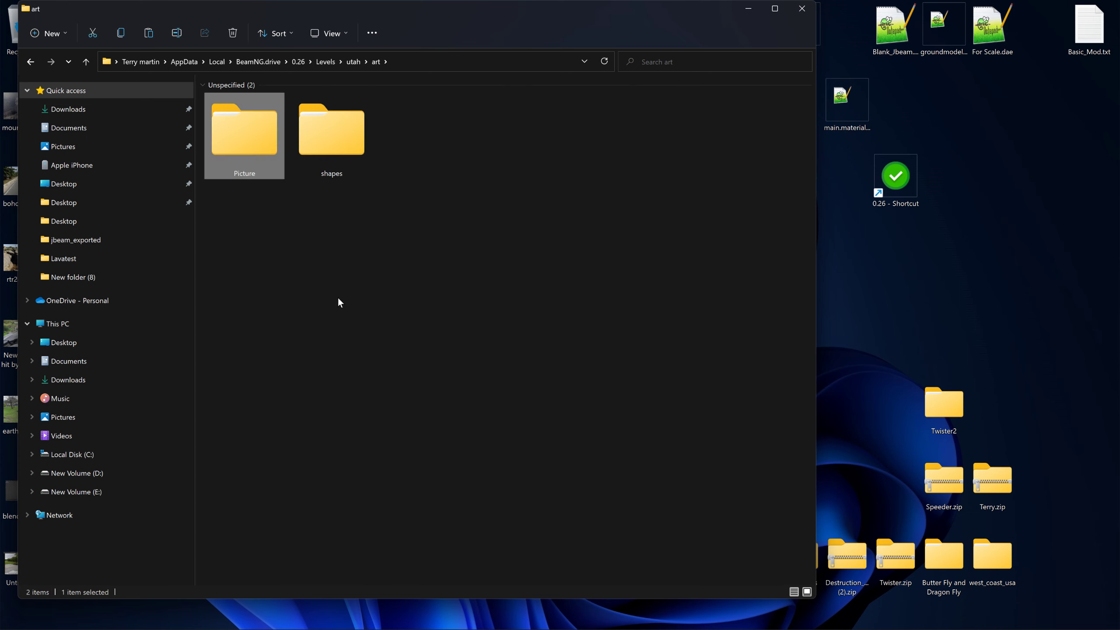
Check the files inside utah's Picture folder, including main.materials.json, and go back to the art folder.
double_click(262, 147)
left_click(235, 92)
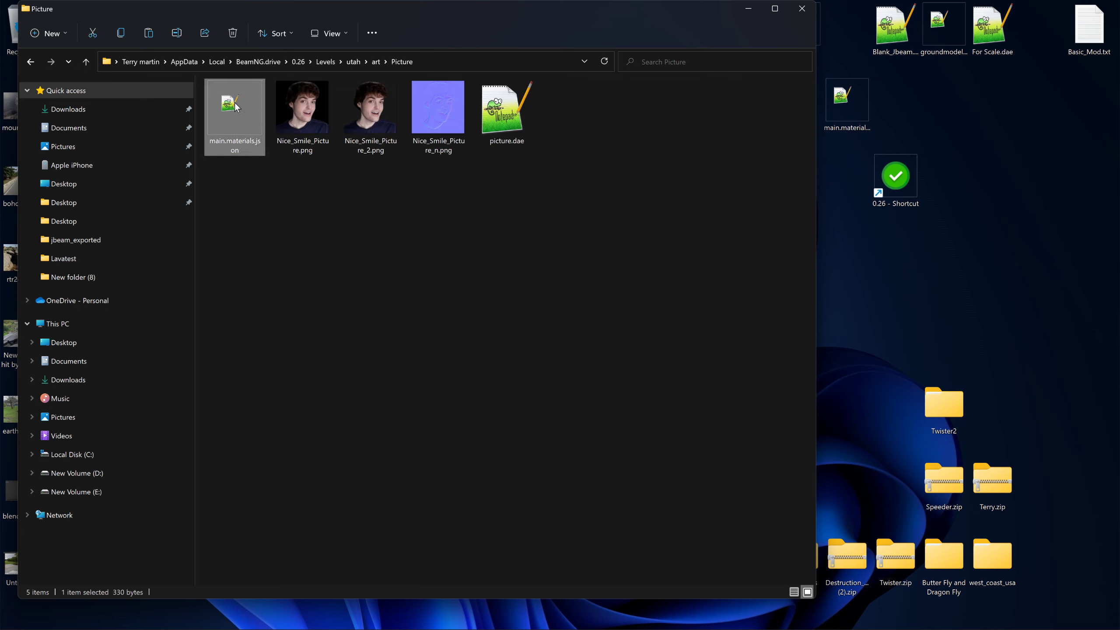
left_click(374, 61)
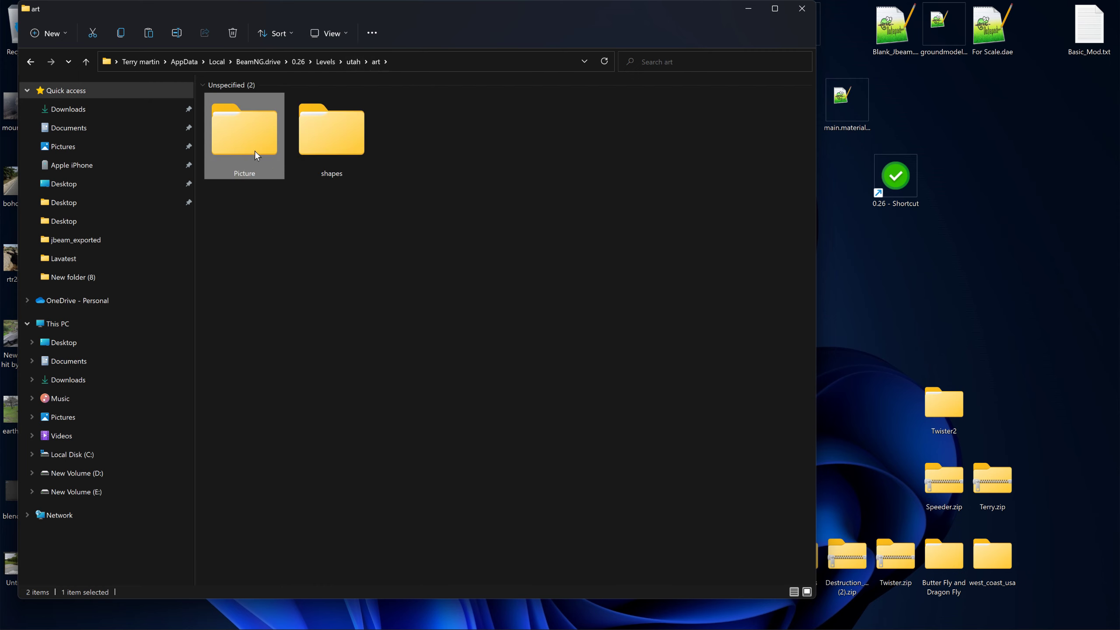
Close the file window and switch to BeamNG.drive, leaving the World Editor for the game's main menu.
left_click(802, 9)
double_click(719, 43)
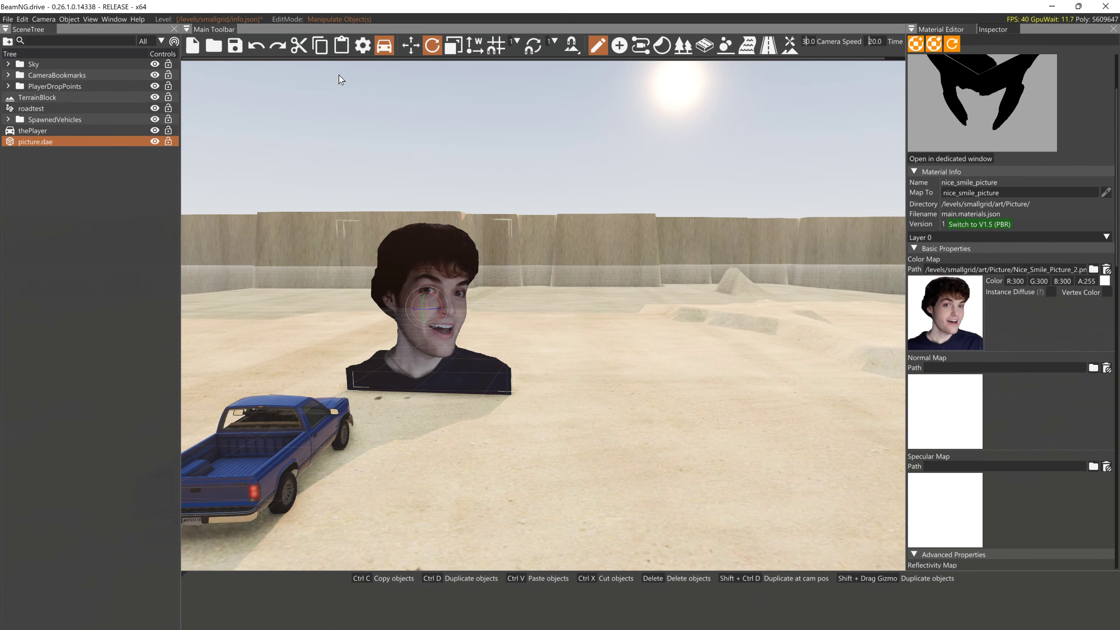
key("F11")
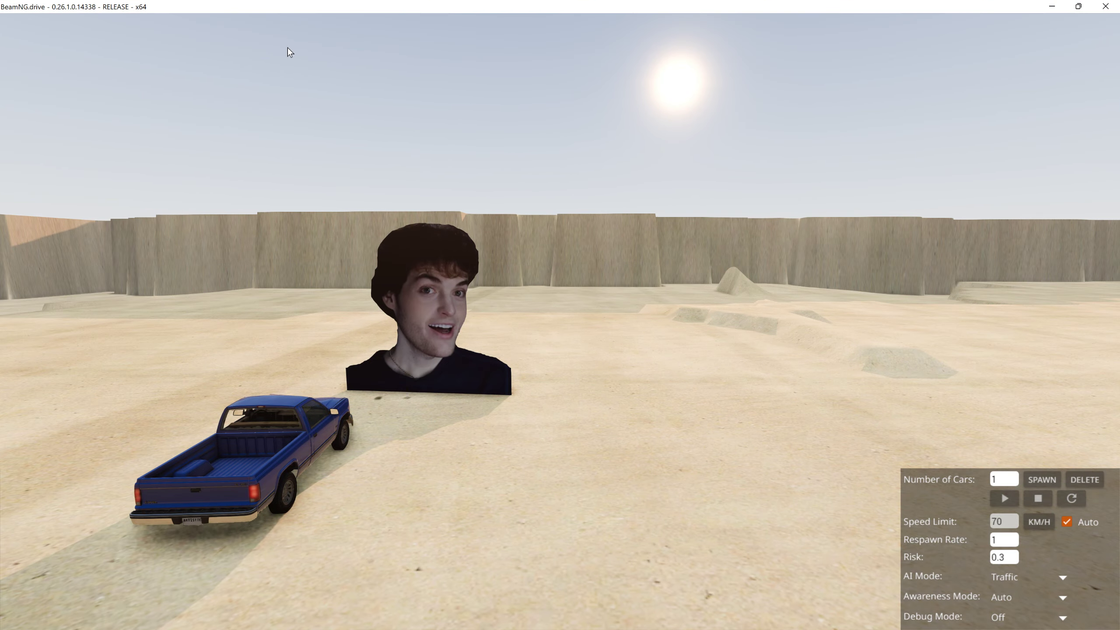
key("Escape")
left_click(274, 25)
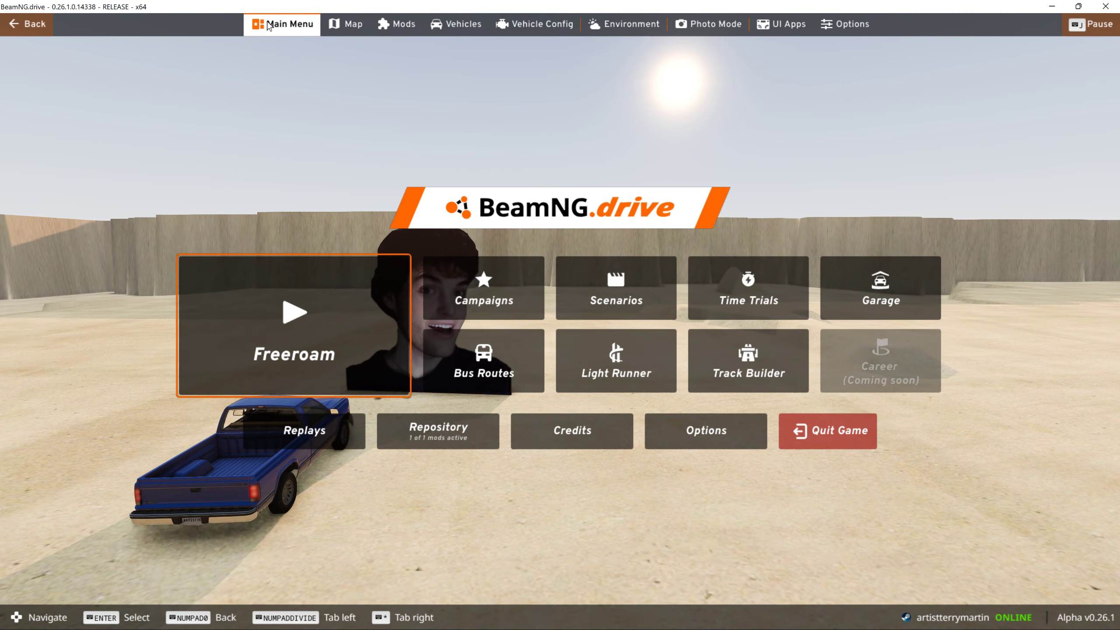
Load the Utah, USA level in Freeroam at the West Highway spawn point.
left_click(302, 294)
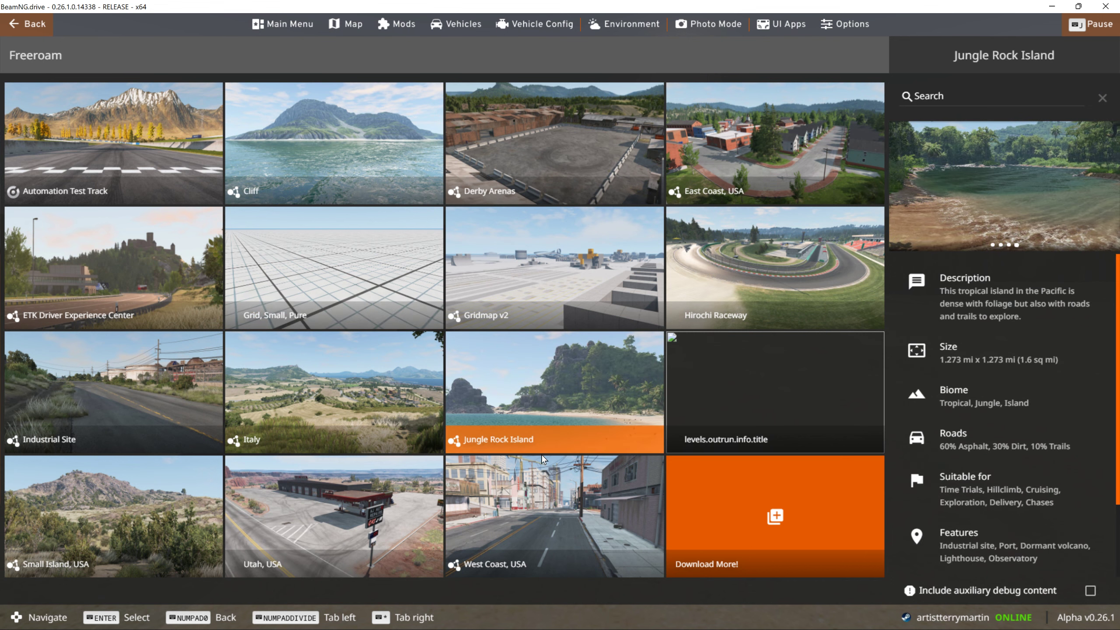
left_click(329, 515)
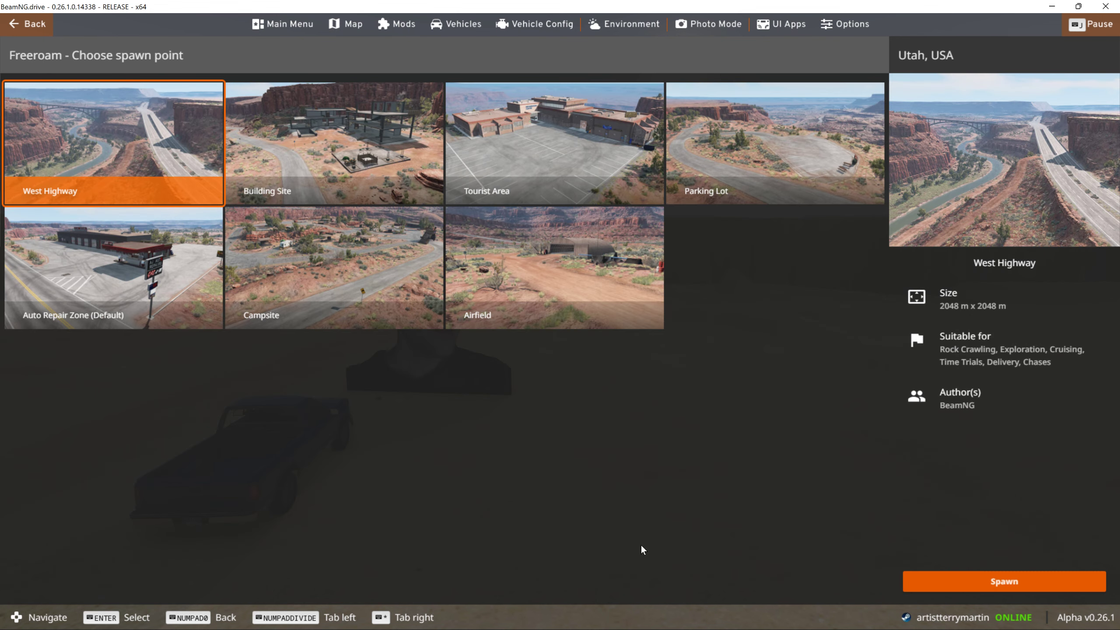
left_click(963, 580)
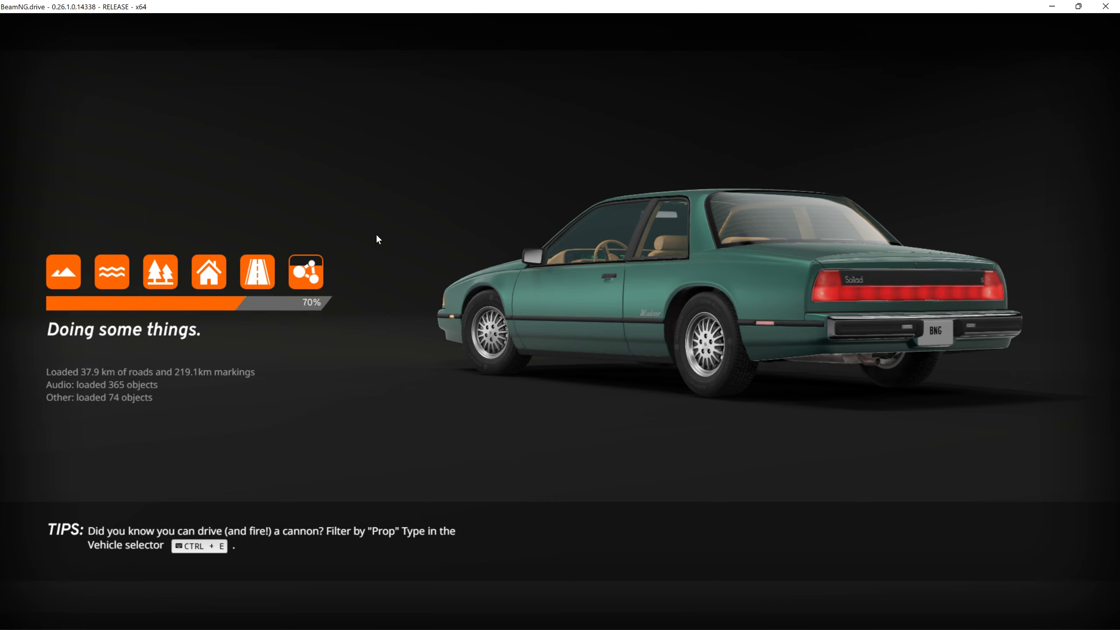
Start the World Editor in the Utah level and show its Asset Browser.
key("F11")
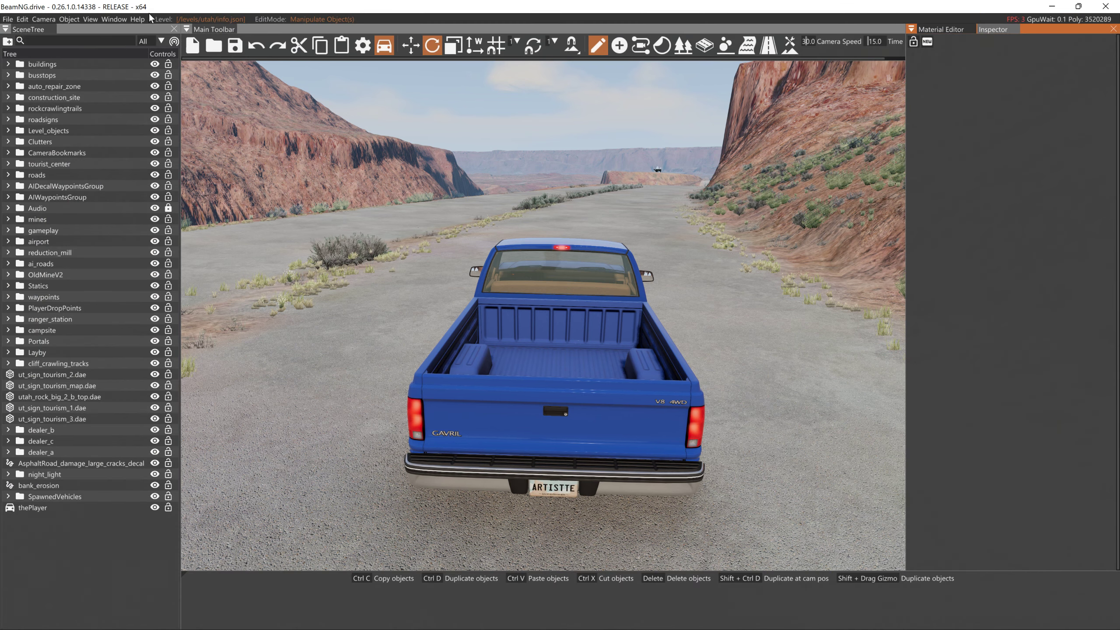
left_click(114, 19)
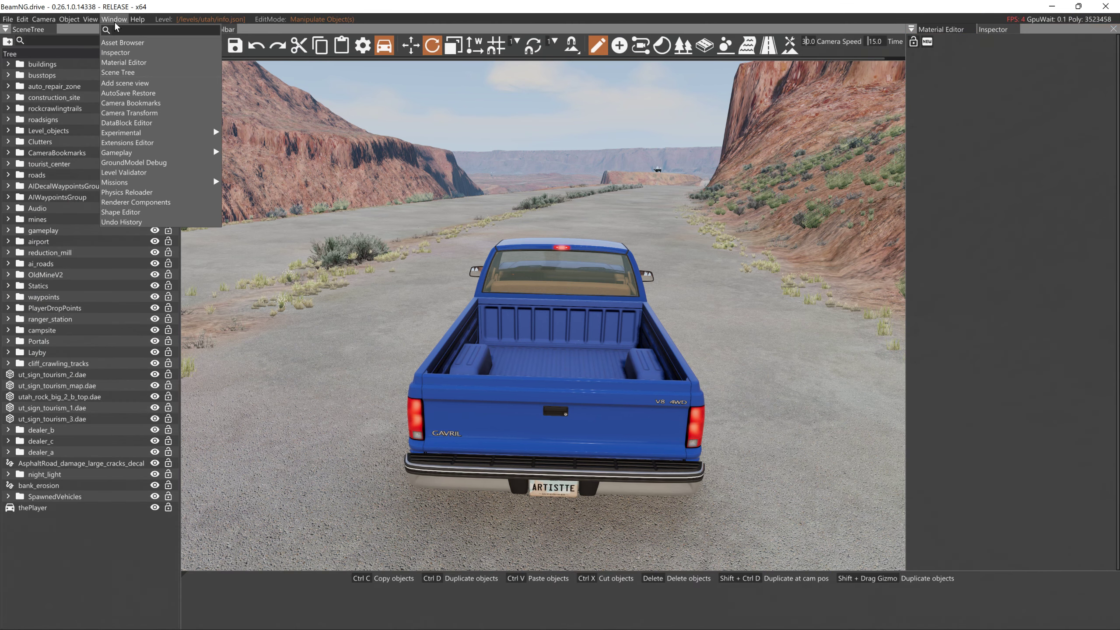
left_click(122, 42)
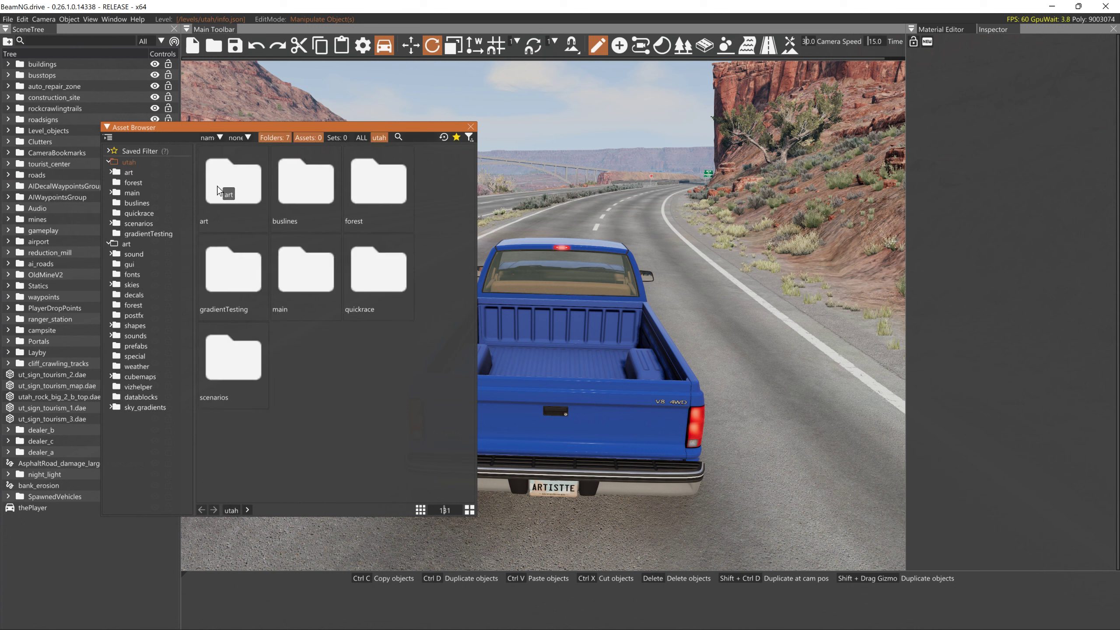
Place picture.dae from utah's art/Picture folder on the road ahead of the truck and open its material for editing.
left_click(128, 182)
left_click(129, 171)
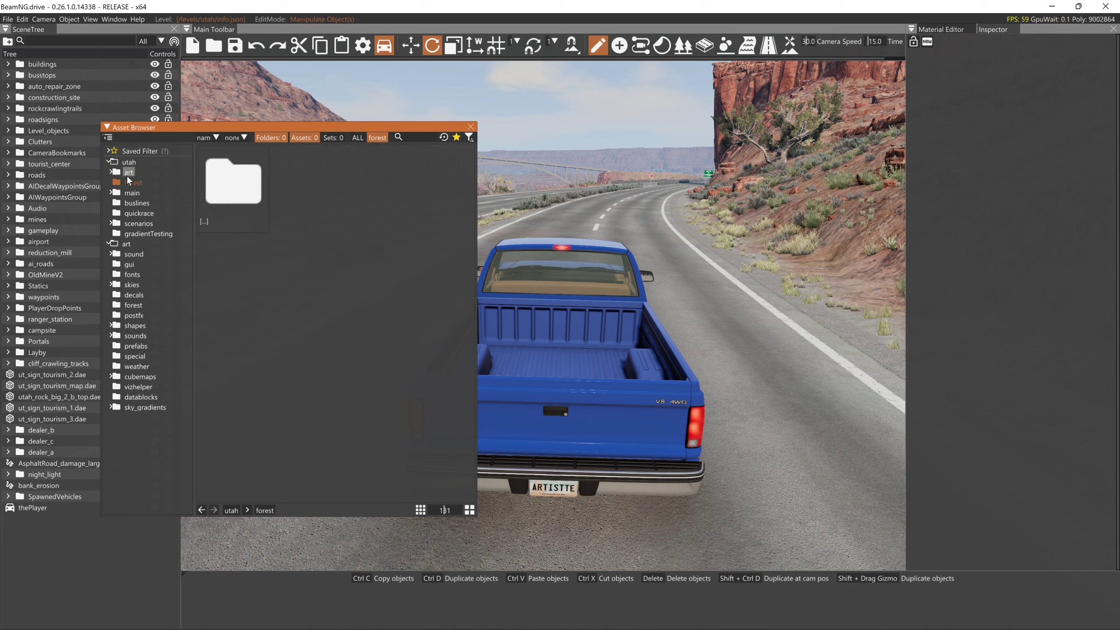
double_click(221, 374)
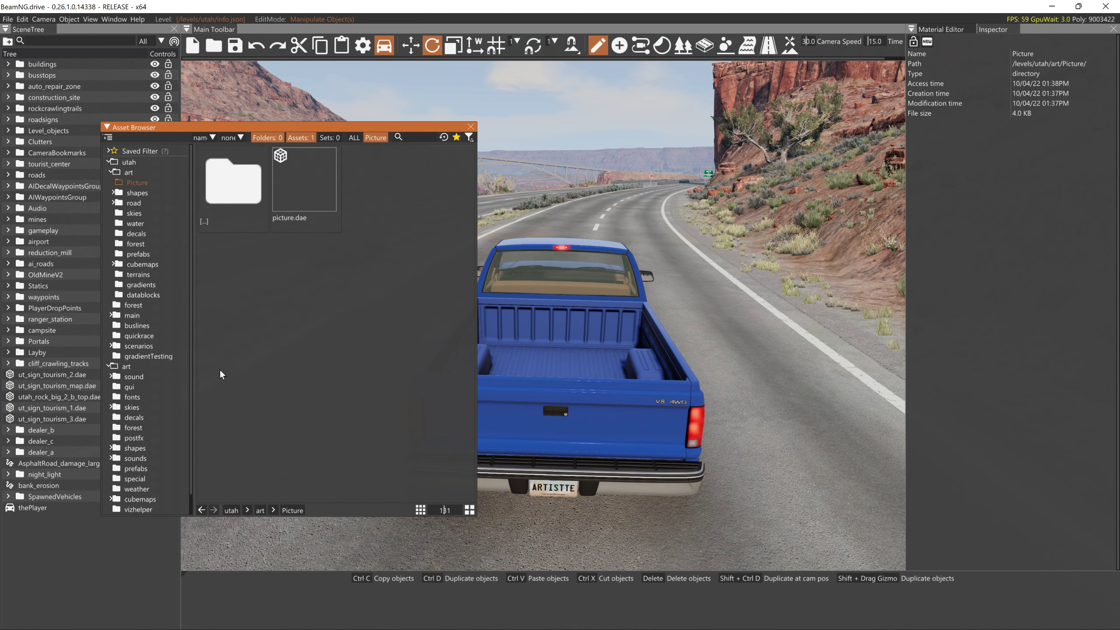
left_click_drag(304, 181, 689, 302)
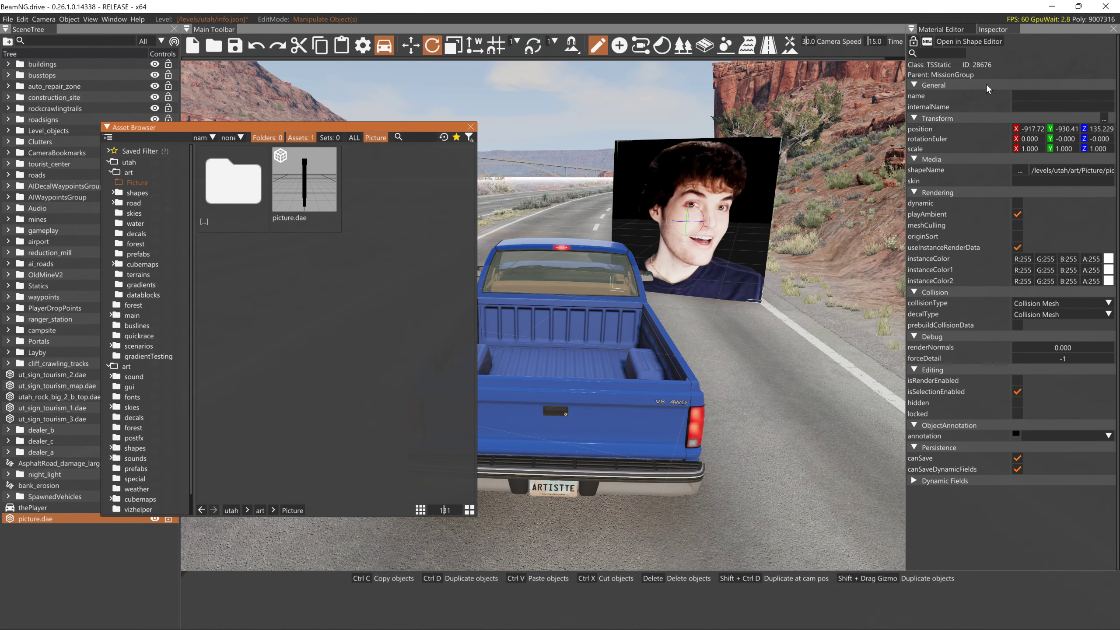
left_click(962, 30)
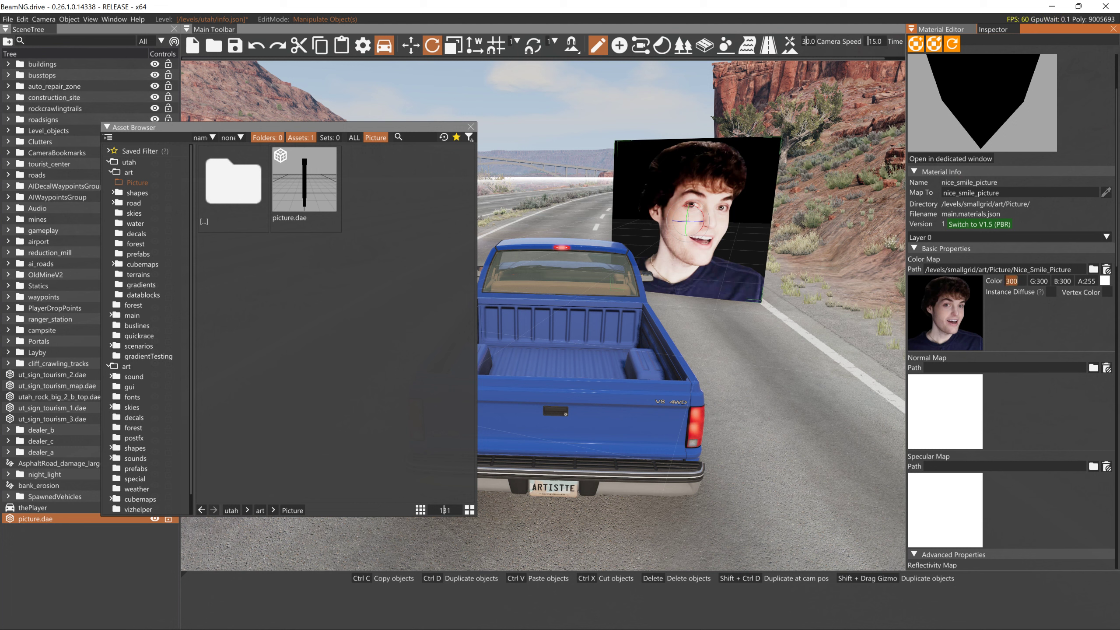
Set the red, green and blue values of the nice_smile_picture material's color to 255.
type("255")
double_click(1045, 284)
type("255")
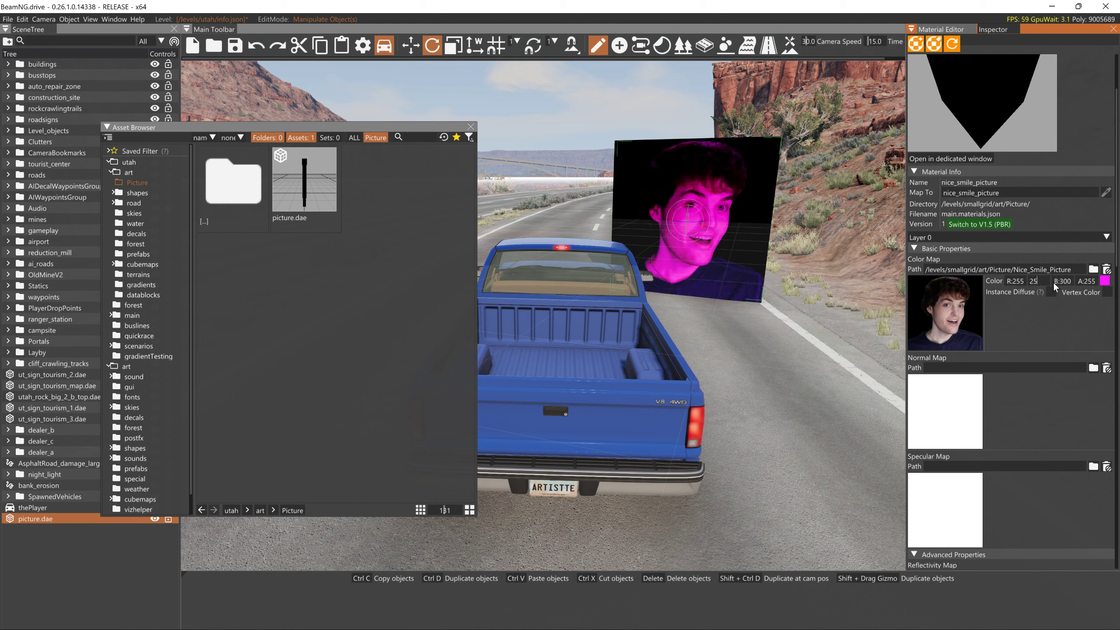
left_click(1064, 282)
double_click(1063, 281)
type("255")
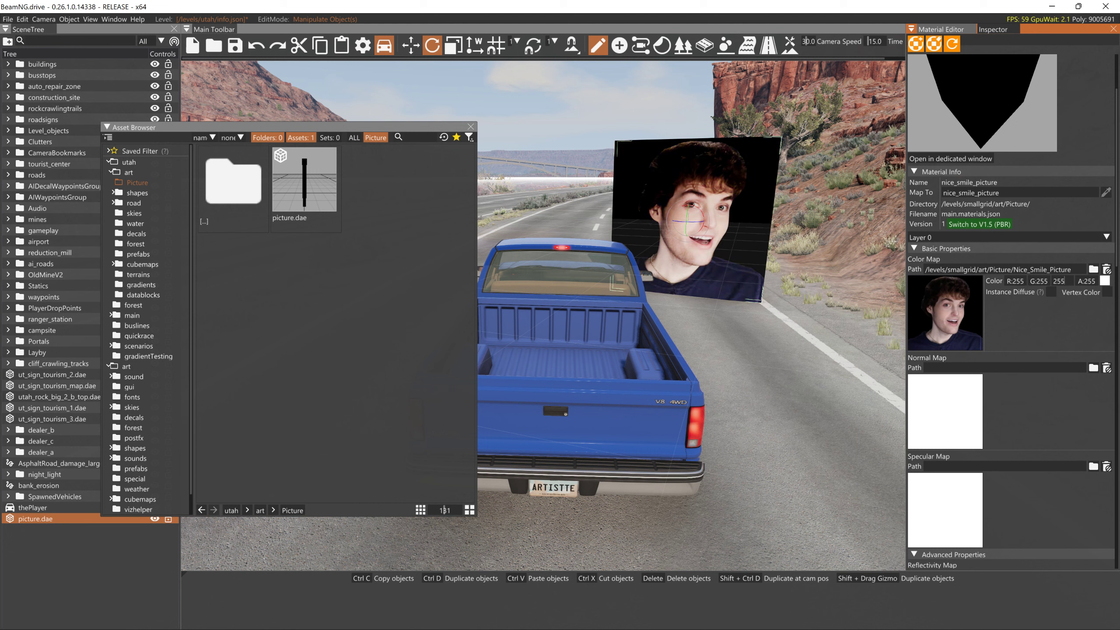
Darken the nice_smile_picture material's color to 235, 235, 235 with the color picker and save the material.
left_click(1041, 320)
left_click(1111, 283)
mouse_move(989, 313)
left_mouse_down()
mouse_move(966, 293)
mouse_move(958, 340)
mouse_move(958, 313)
mouse_move(973, 305)
mouse_move(1029, 308)
mouse_move(973, 321)
mouse_move(931, 306)
mouse_move(921, 275)
mouse_move(916, 296)
left_mouse_up()
left_click(1068, 318)
scroll(1073, 189, "up", 3)
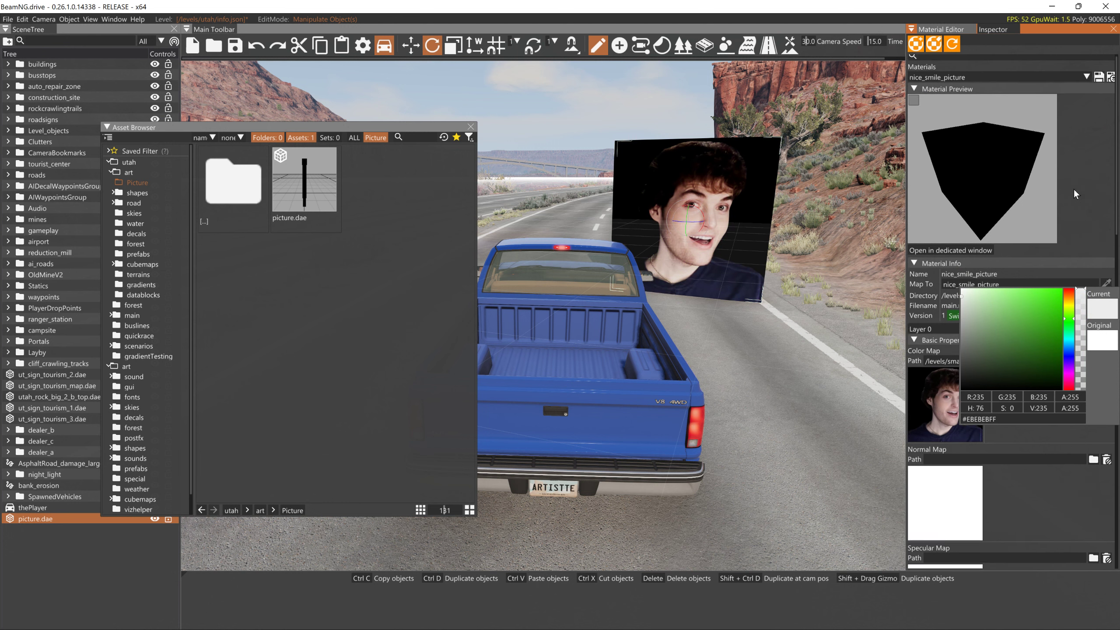
left_click(1109, 82)
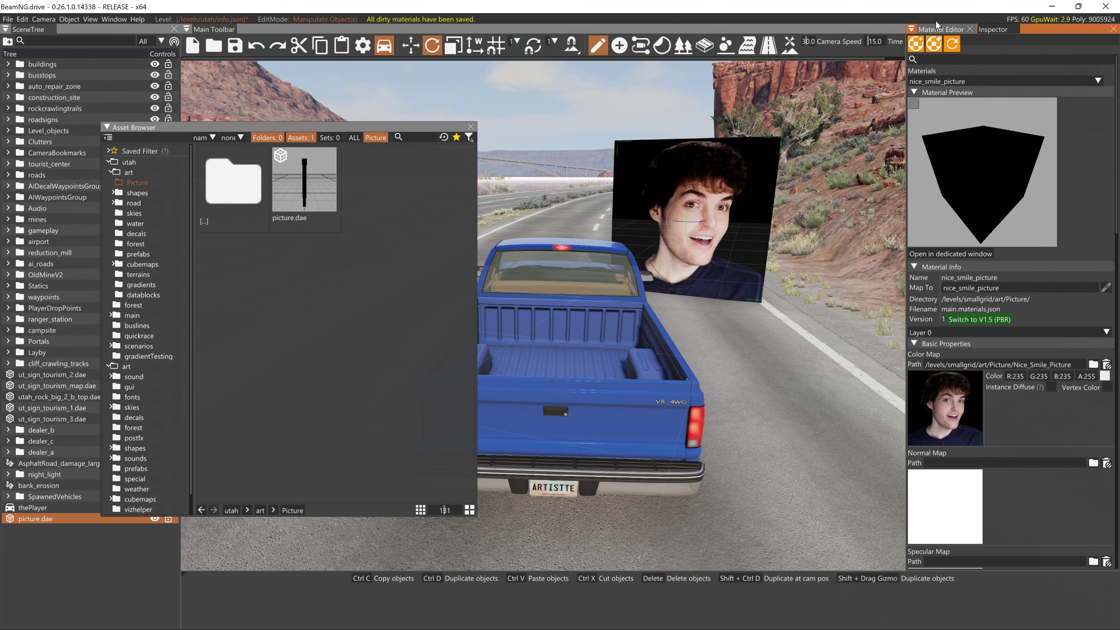
Set the picture's collisionType to Visible Mesh Final and rebuild the level's collision.
left_click(992, 29)
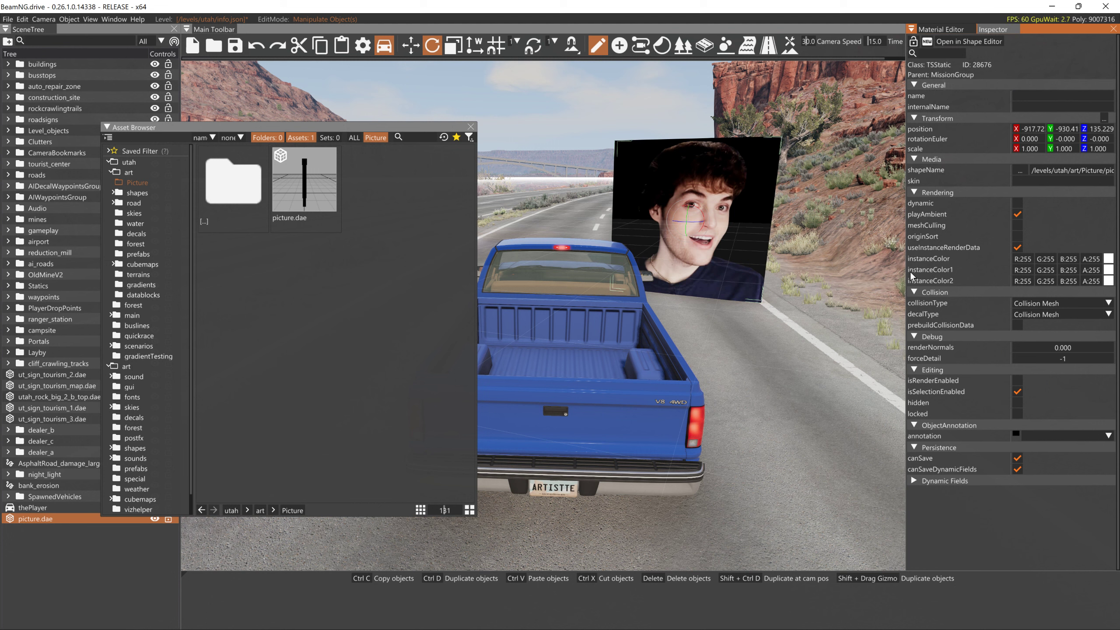
left_click(1041, 303)
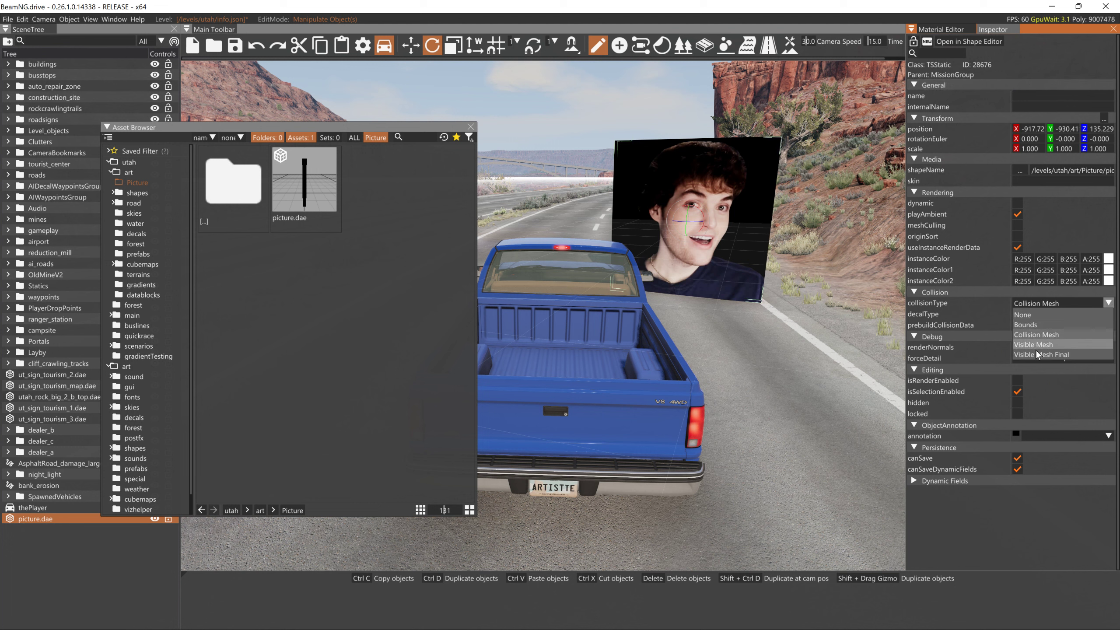
left_click(1037, 354)
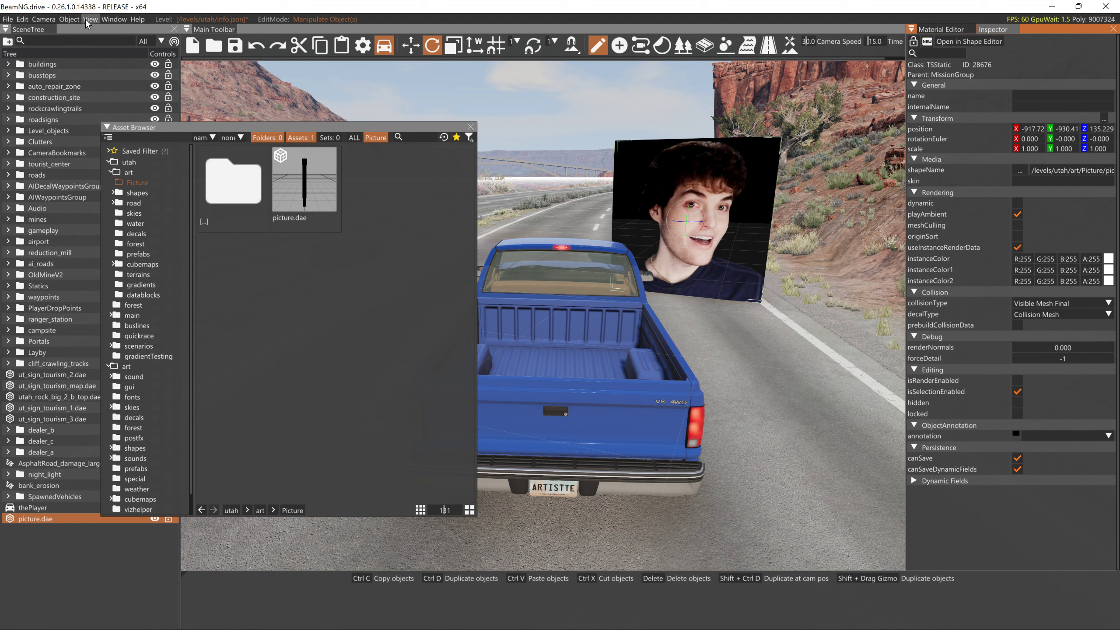
left_click(22, 19)
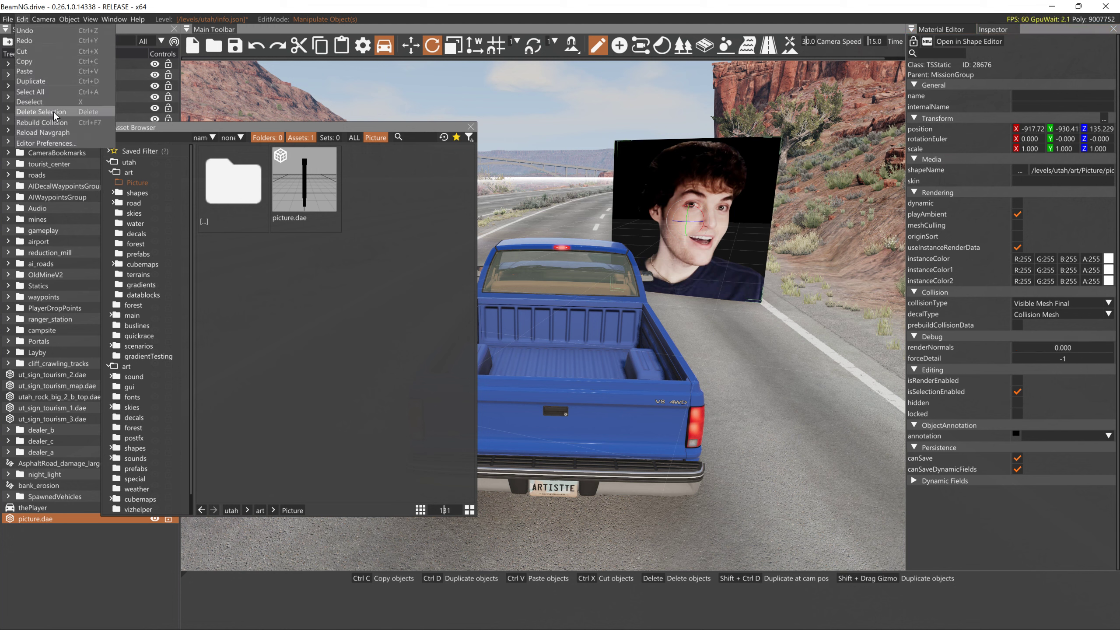
left_click(42, 122)
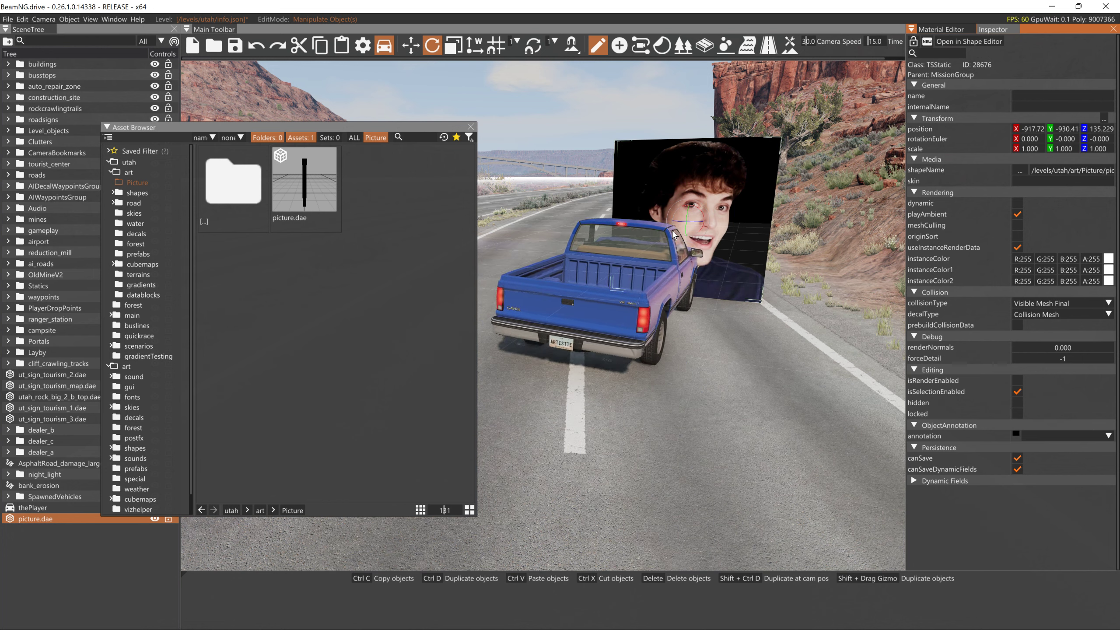
Rotate the picture panel about 7.7 degrees around its Y axis.
mouse_move(687, 229)
left_mouse_down()
mouse_move(690, 203)
mouse_move(690, 265)
mouse_move(696, 219)
left_mouse_up()
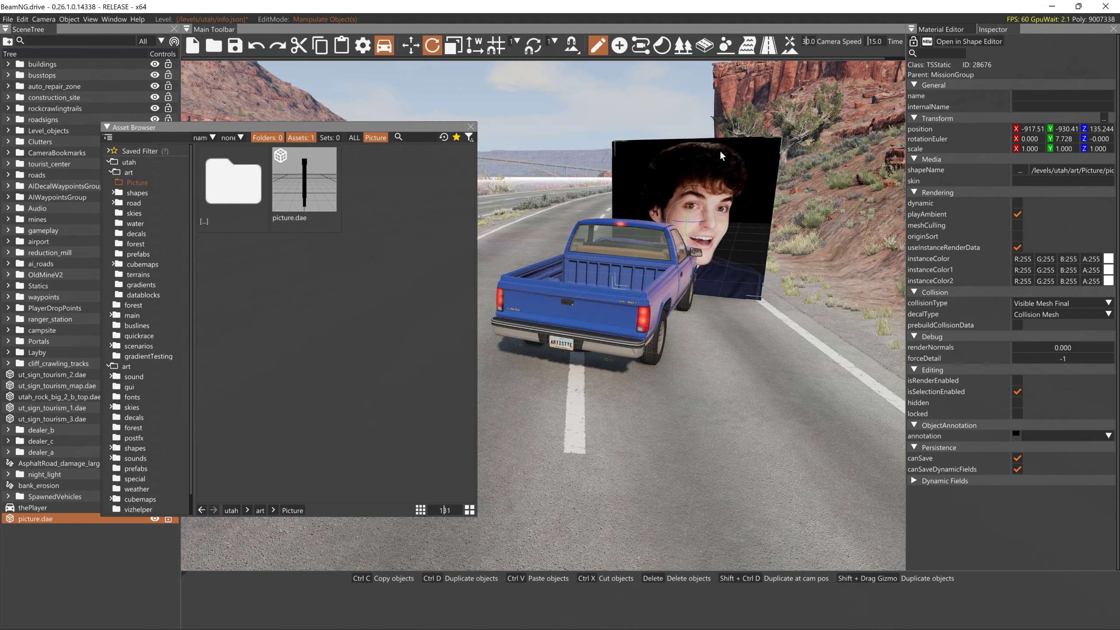